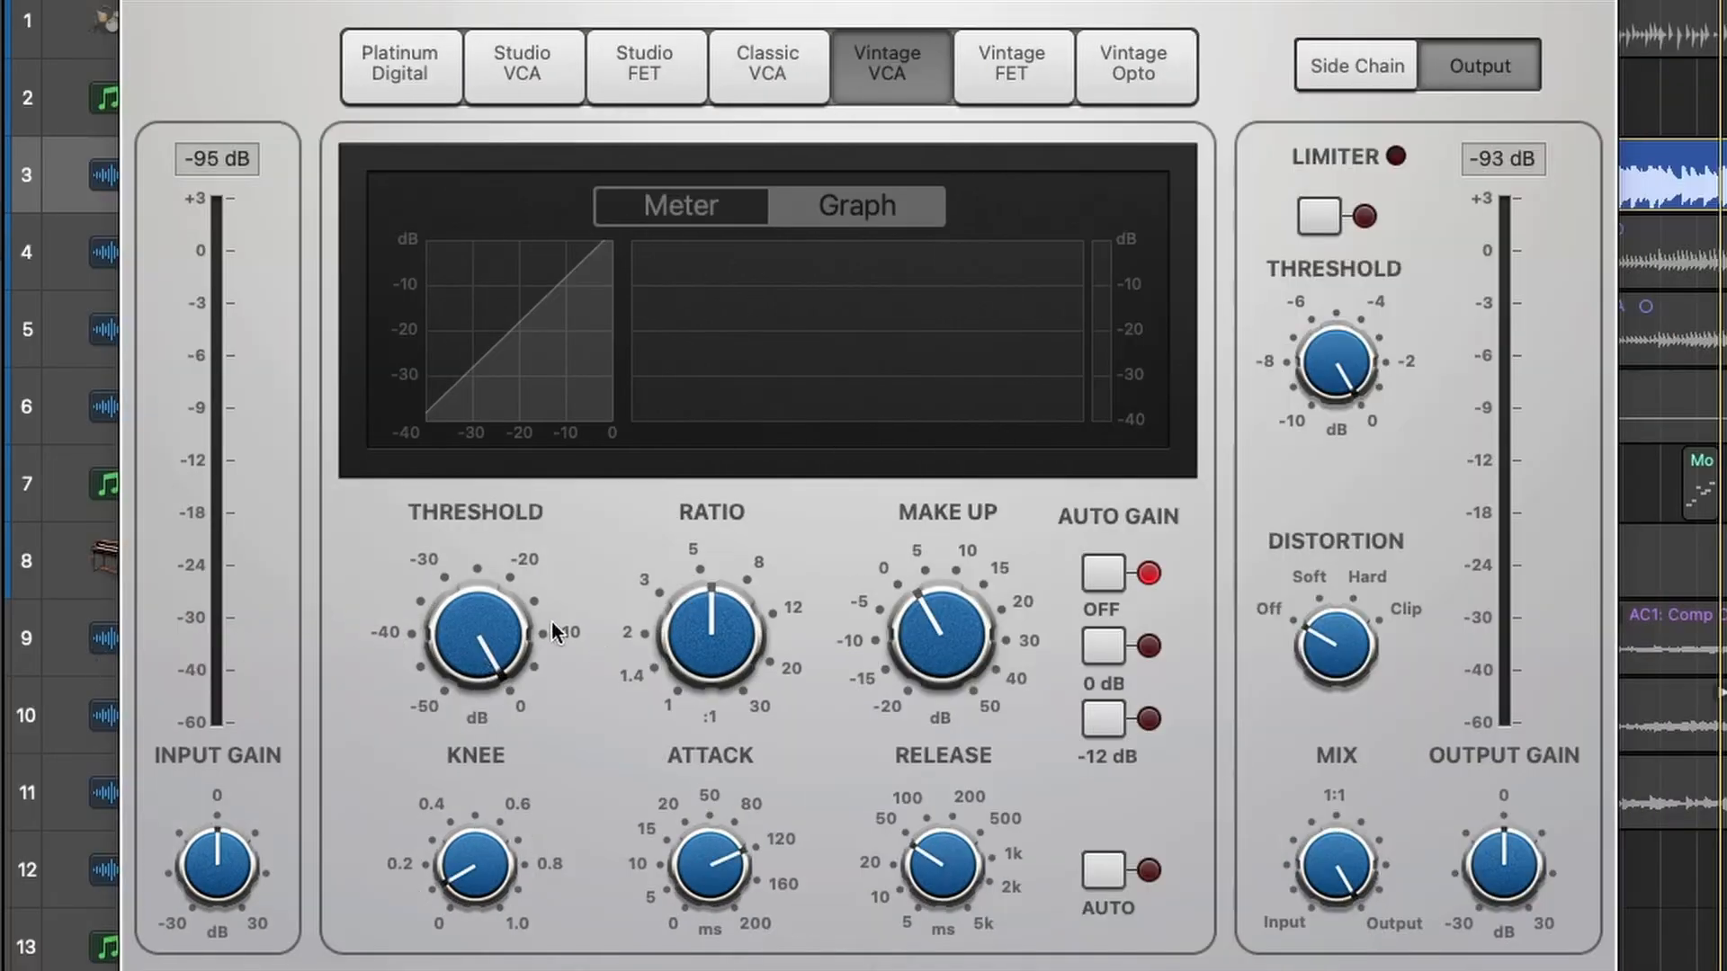
Step: Lower the bass compressor's threshold to about -12 dB and set its ratio to 2.9:1
{"action": "mouse_move", "coordinate": [509, 622]}
{"action": "left_click_drag", "start_coordinate": [471, 599], "coordinate": [452, 681]}
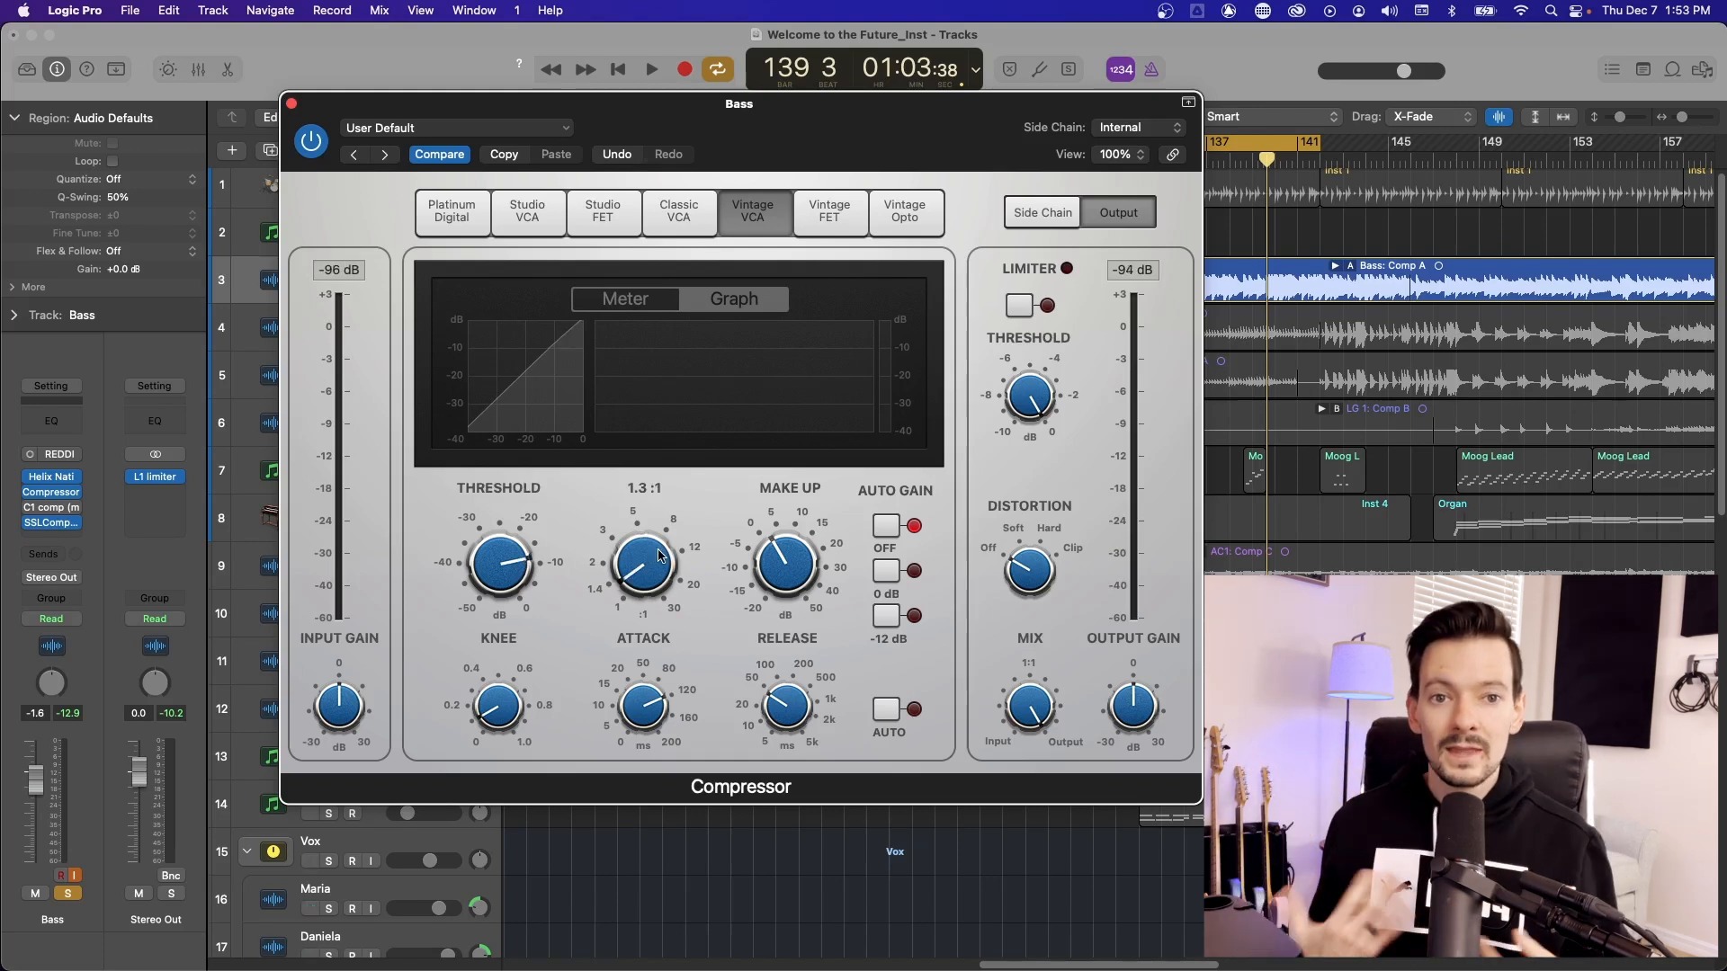
{"action": "left_click_drag", "start_coordinate": [641, 523], "coordinate": [641, 533]}
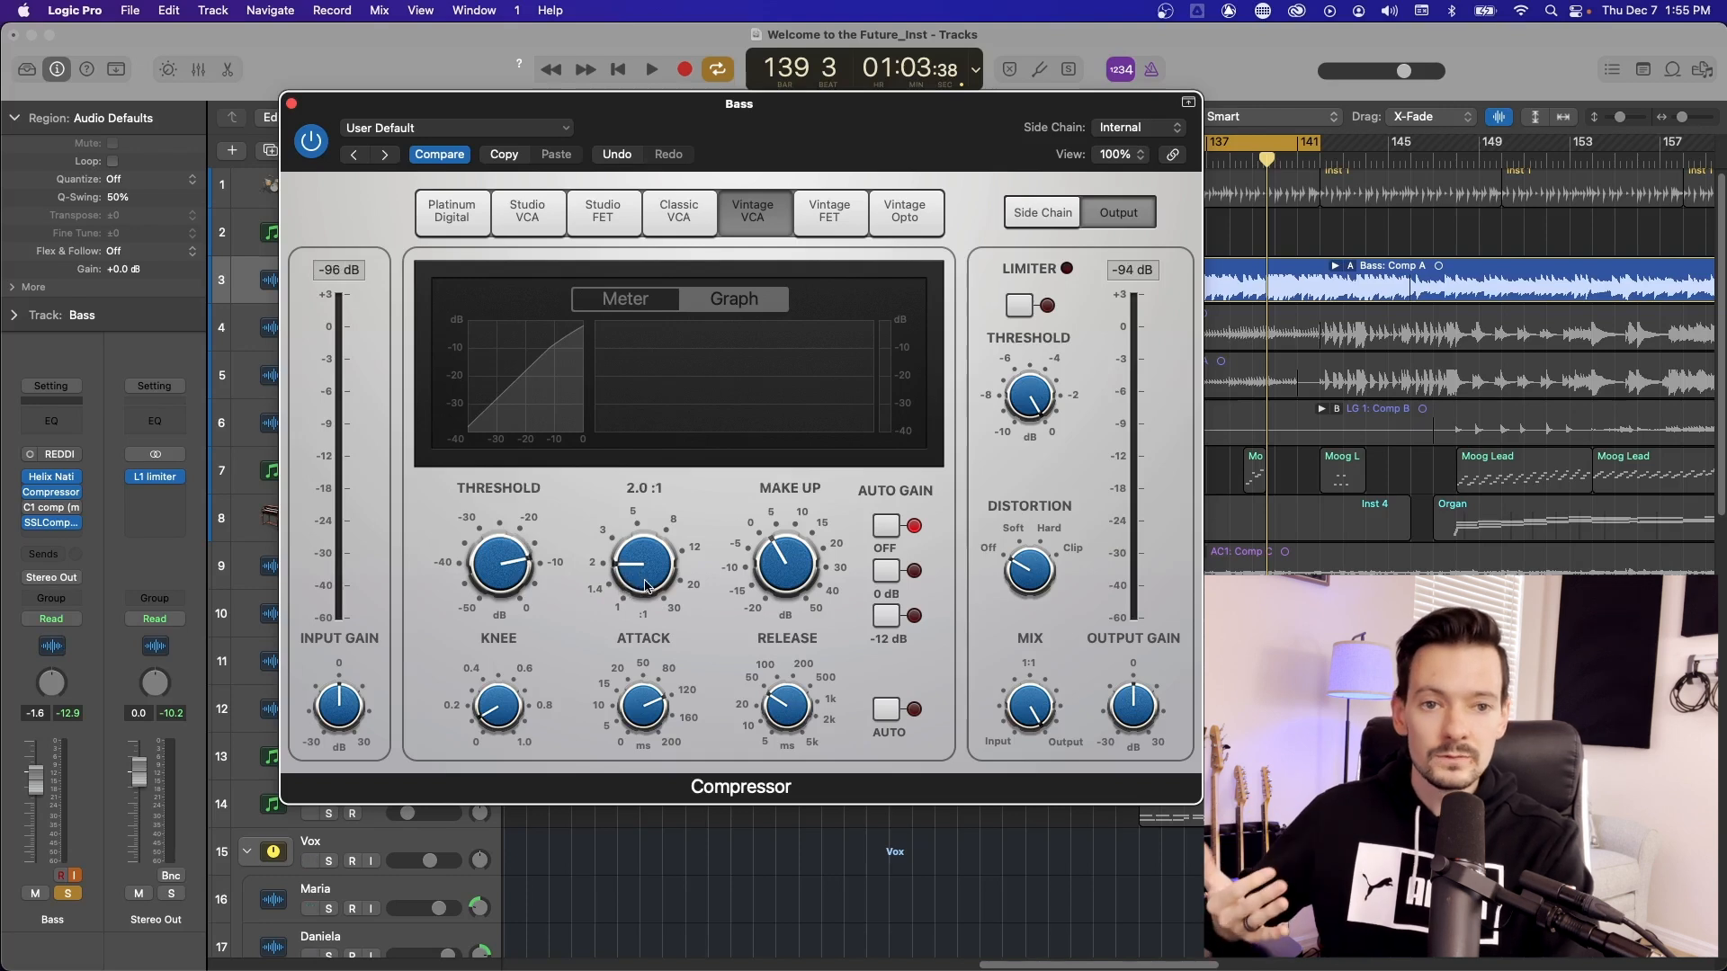
{"action": "left_click_drag", "start_coordinate": [643, 581], "coordinate": [647, 557]}
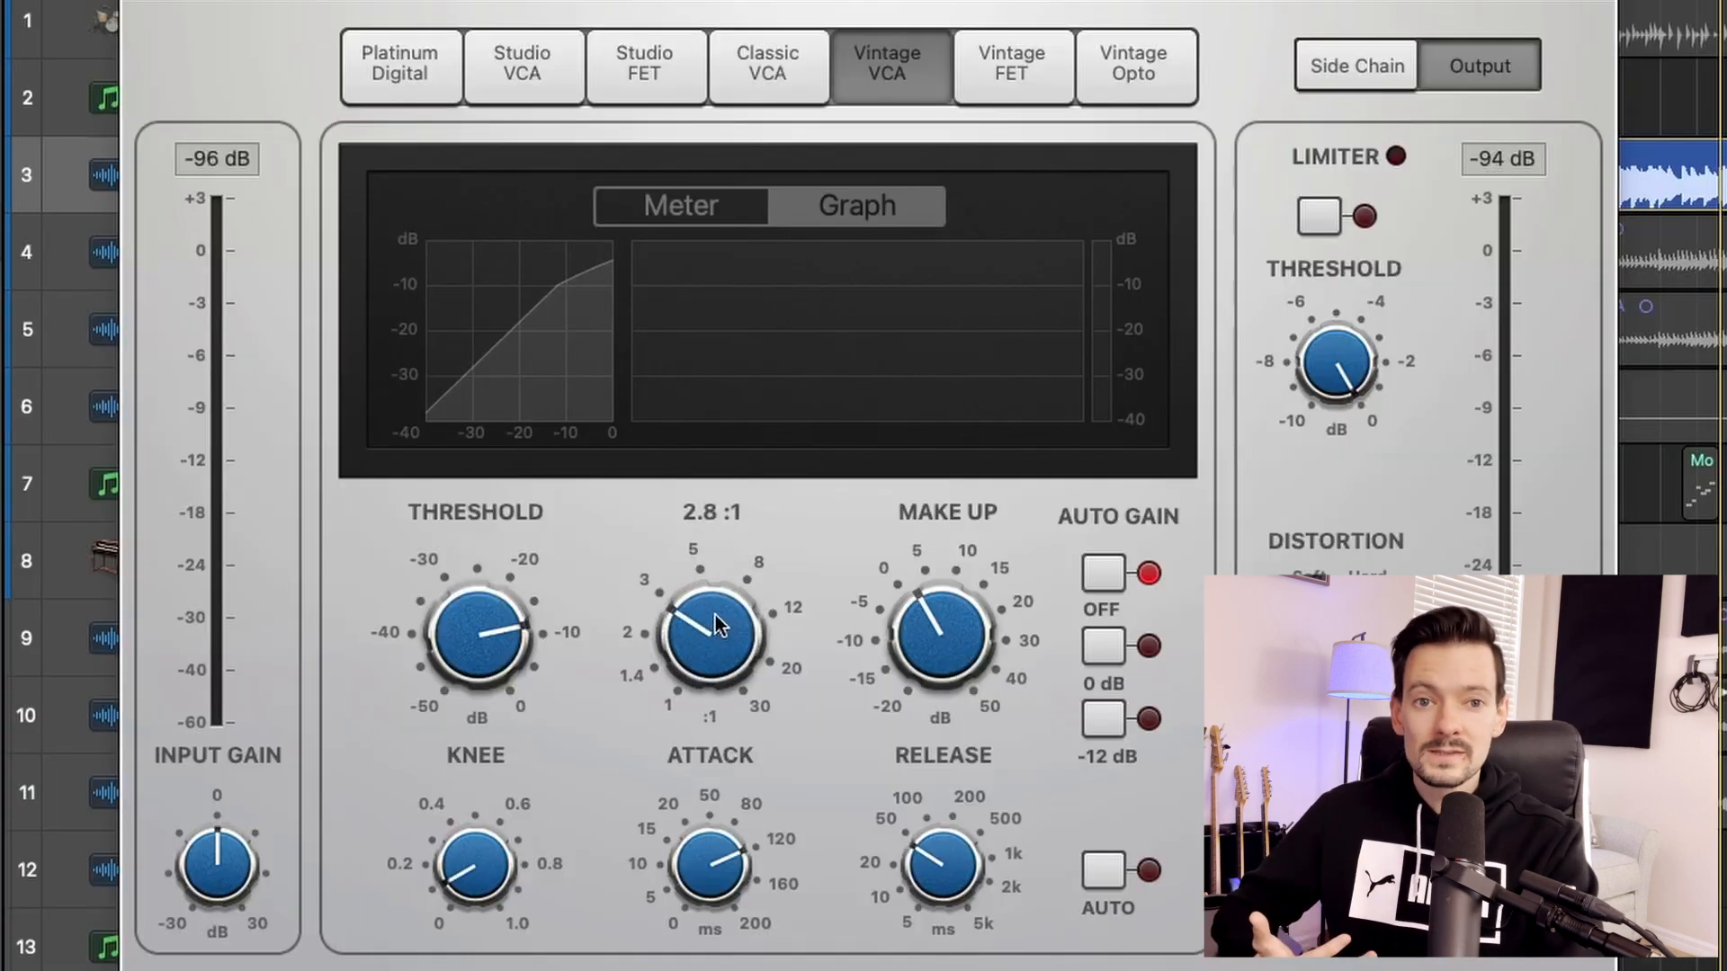
{"action": "left_click_drag", "start_coordinate": [715, 613], "coordinate": [715, 613]}
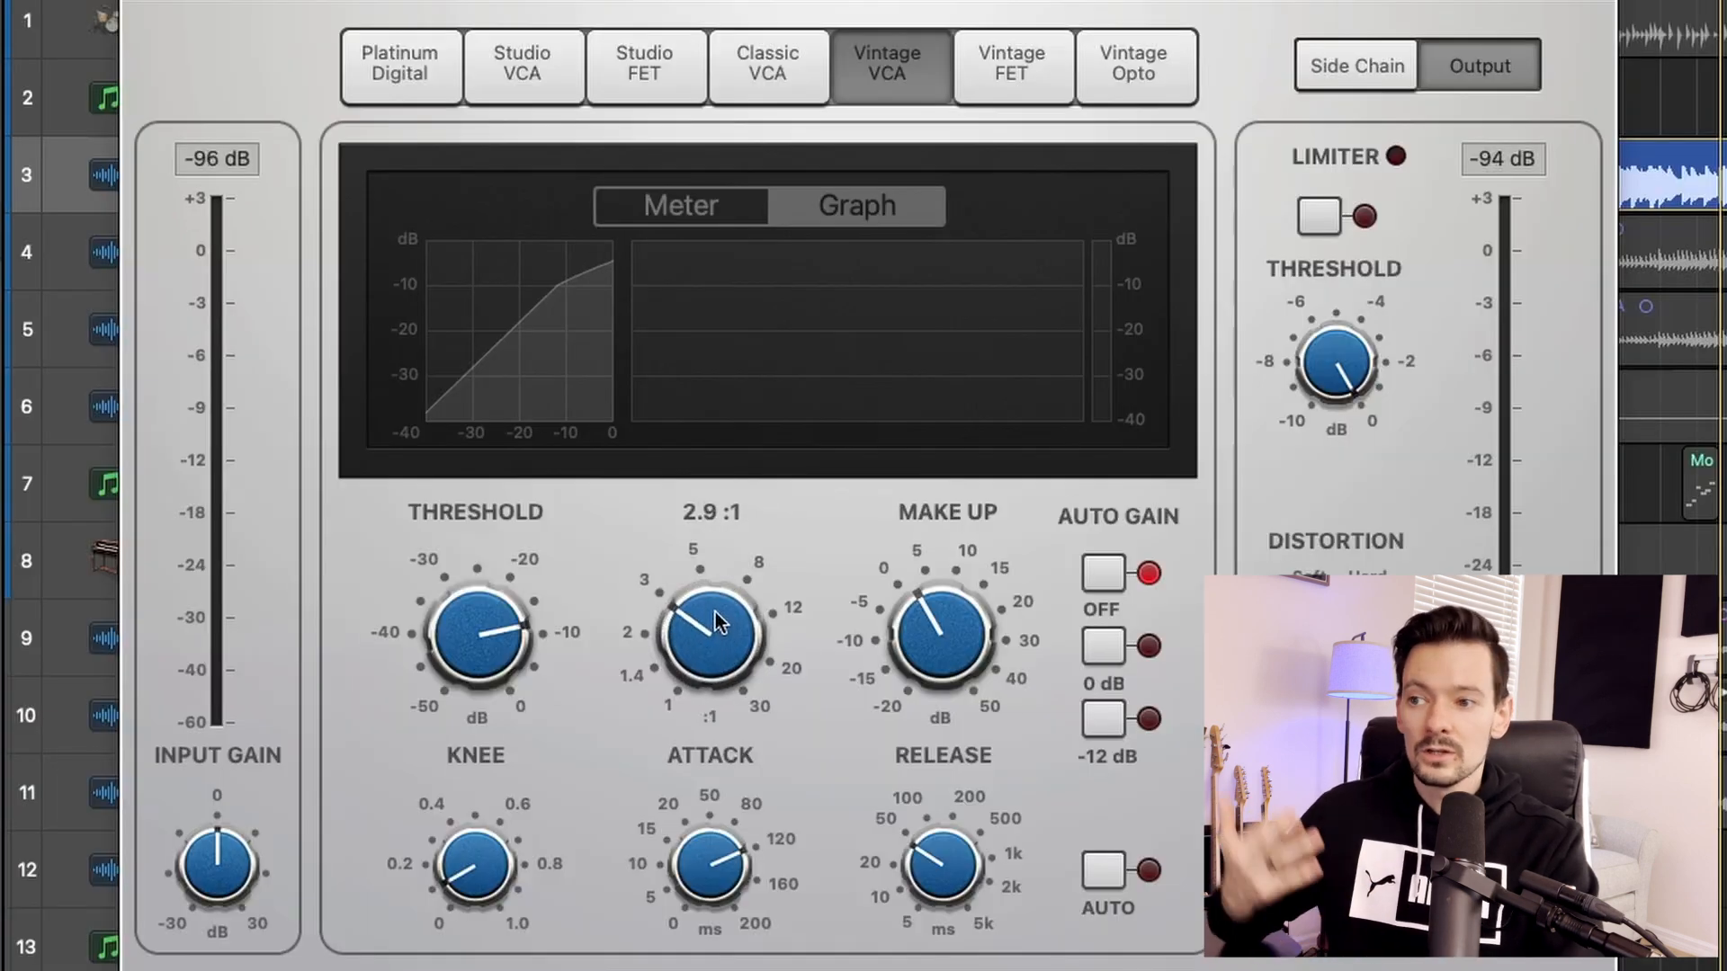
{"action": "left_click", "coordinate": [929, 612]}
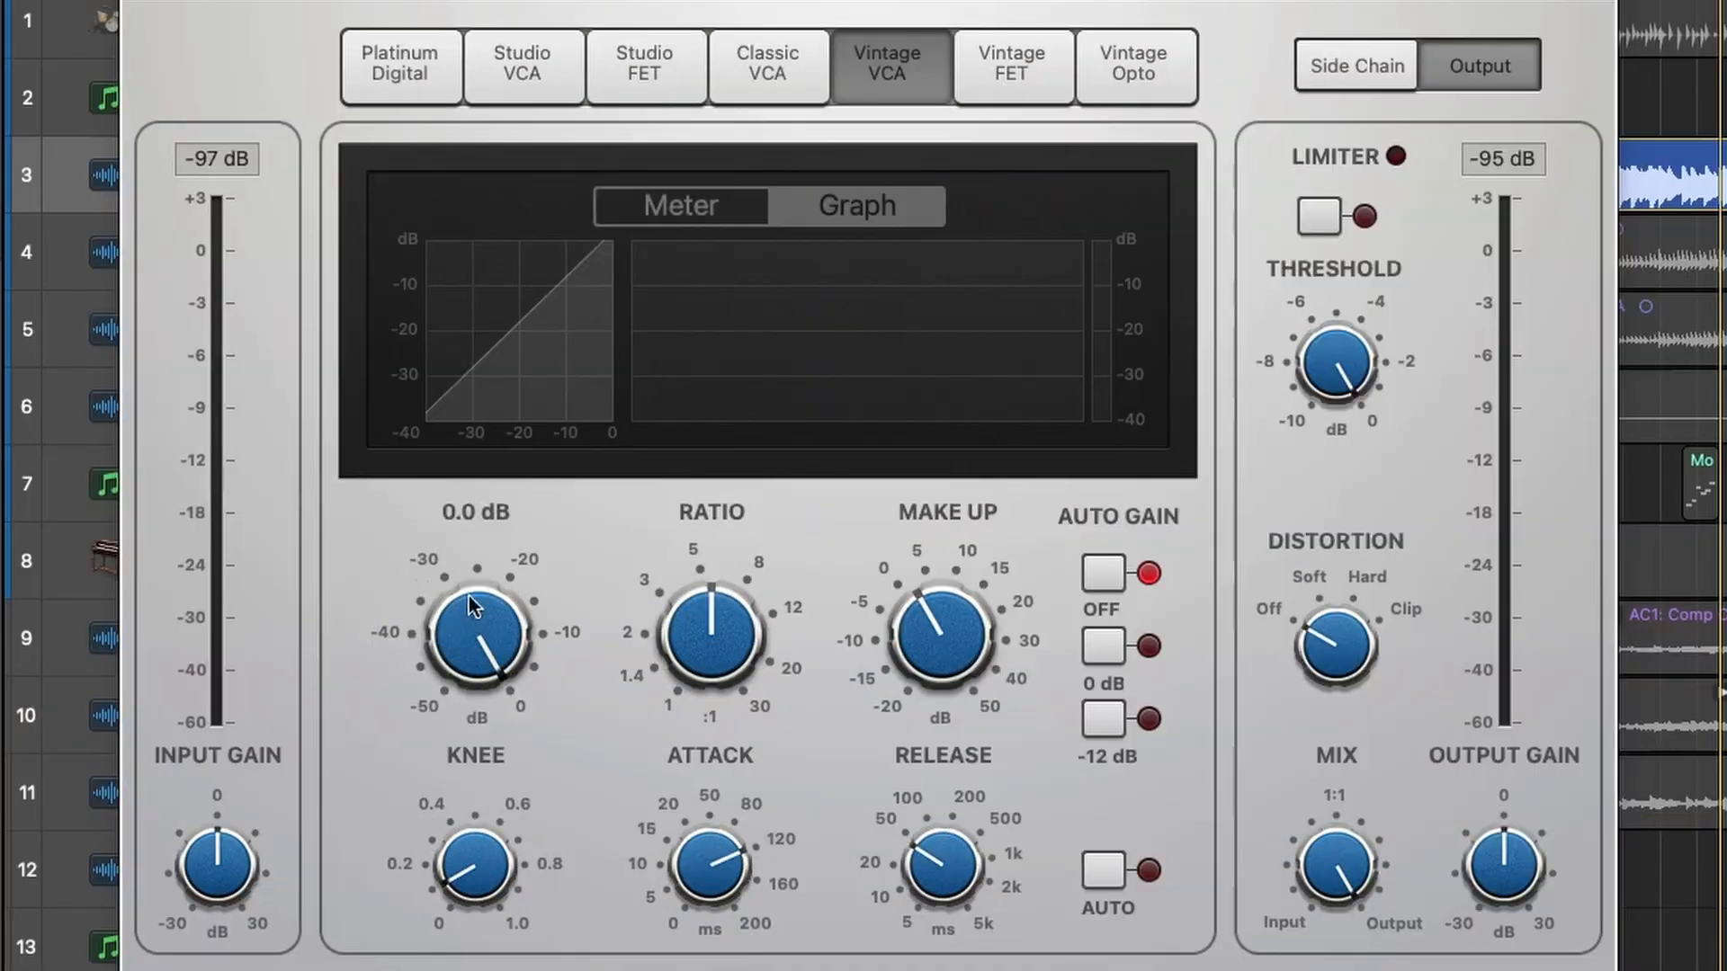
Step: Lower the threshold from 0 dB and sweep the ratio up and back down to demonstrate both controls
{"action": "left_click_drag", "start_coordinate": [477, 608], "coordinate": [449, 690]}
{"action": "left_click_drag", "start_coordinate": [712, 590], "coordinate": [832, 580]}
{"action": "left_click_drag", "start_coordinate": [695, 656], "coordinate": [690, 722]}
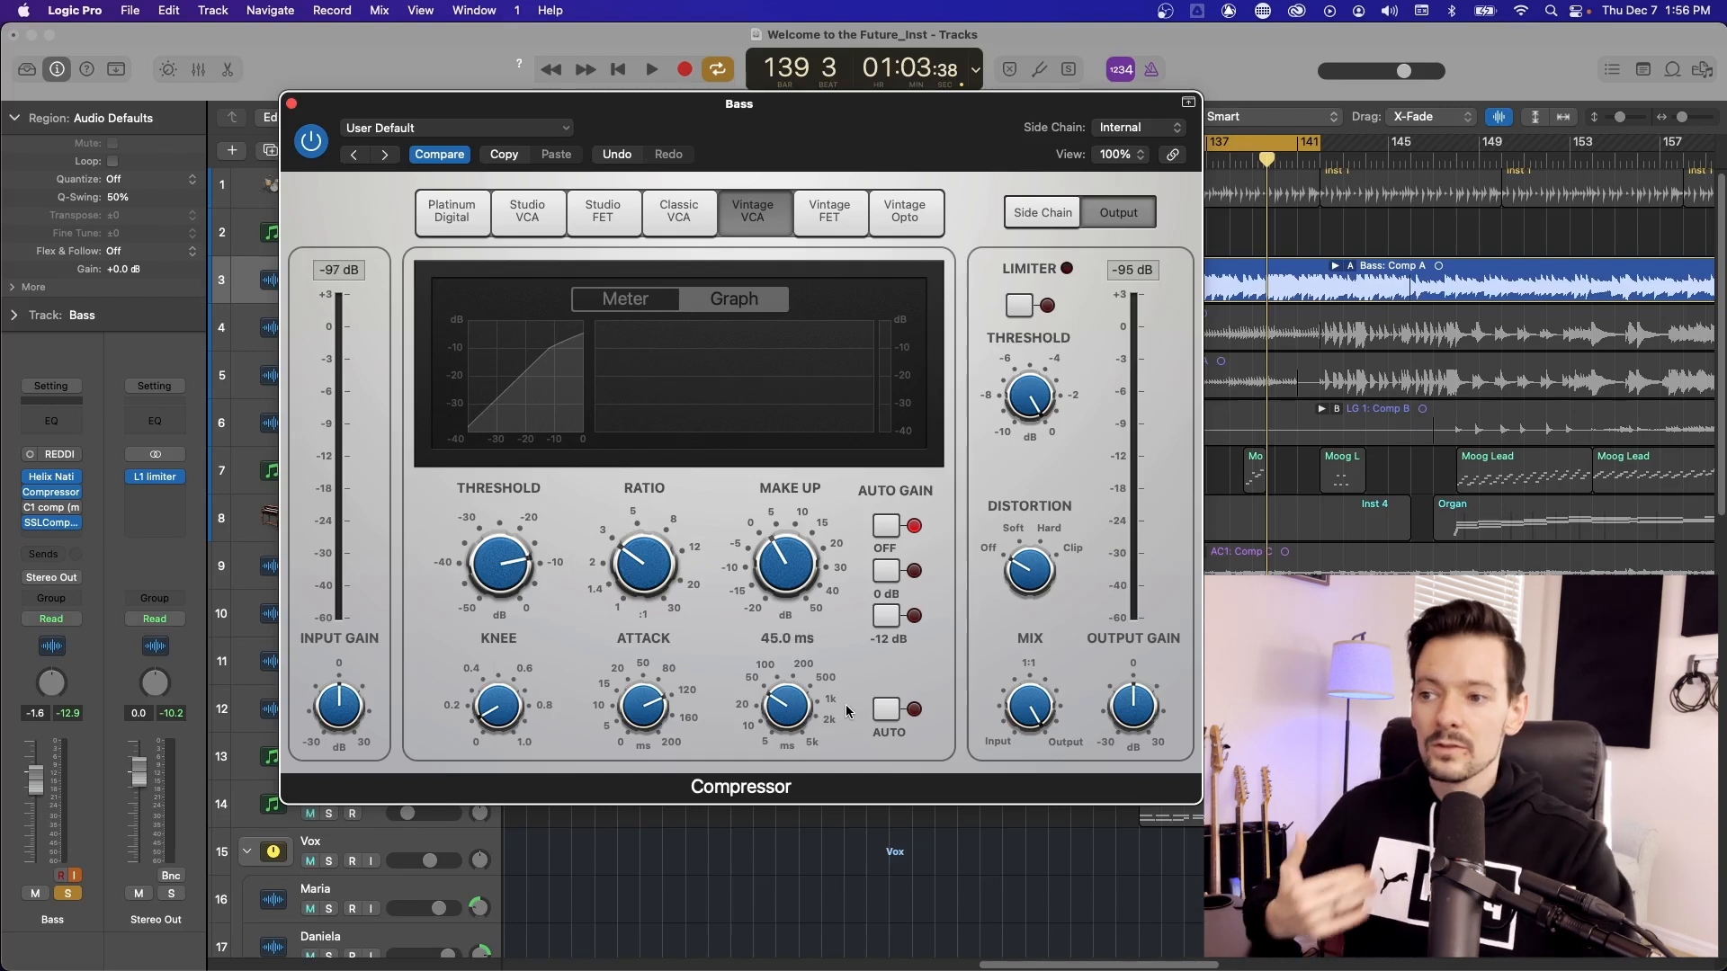
Step: Adjust the attack time of the bass compressor
{"action": "mouse_move", "coordinate": [620, 708]}
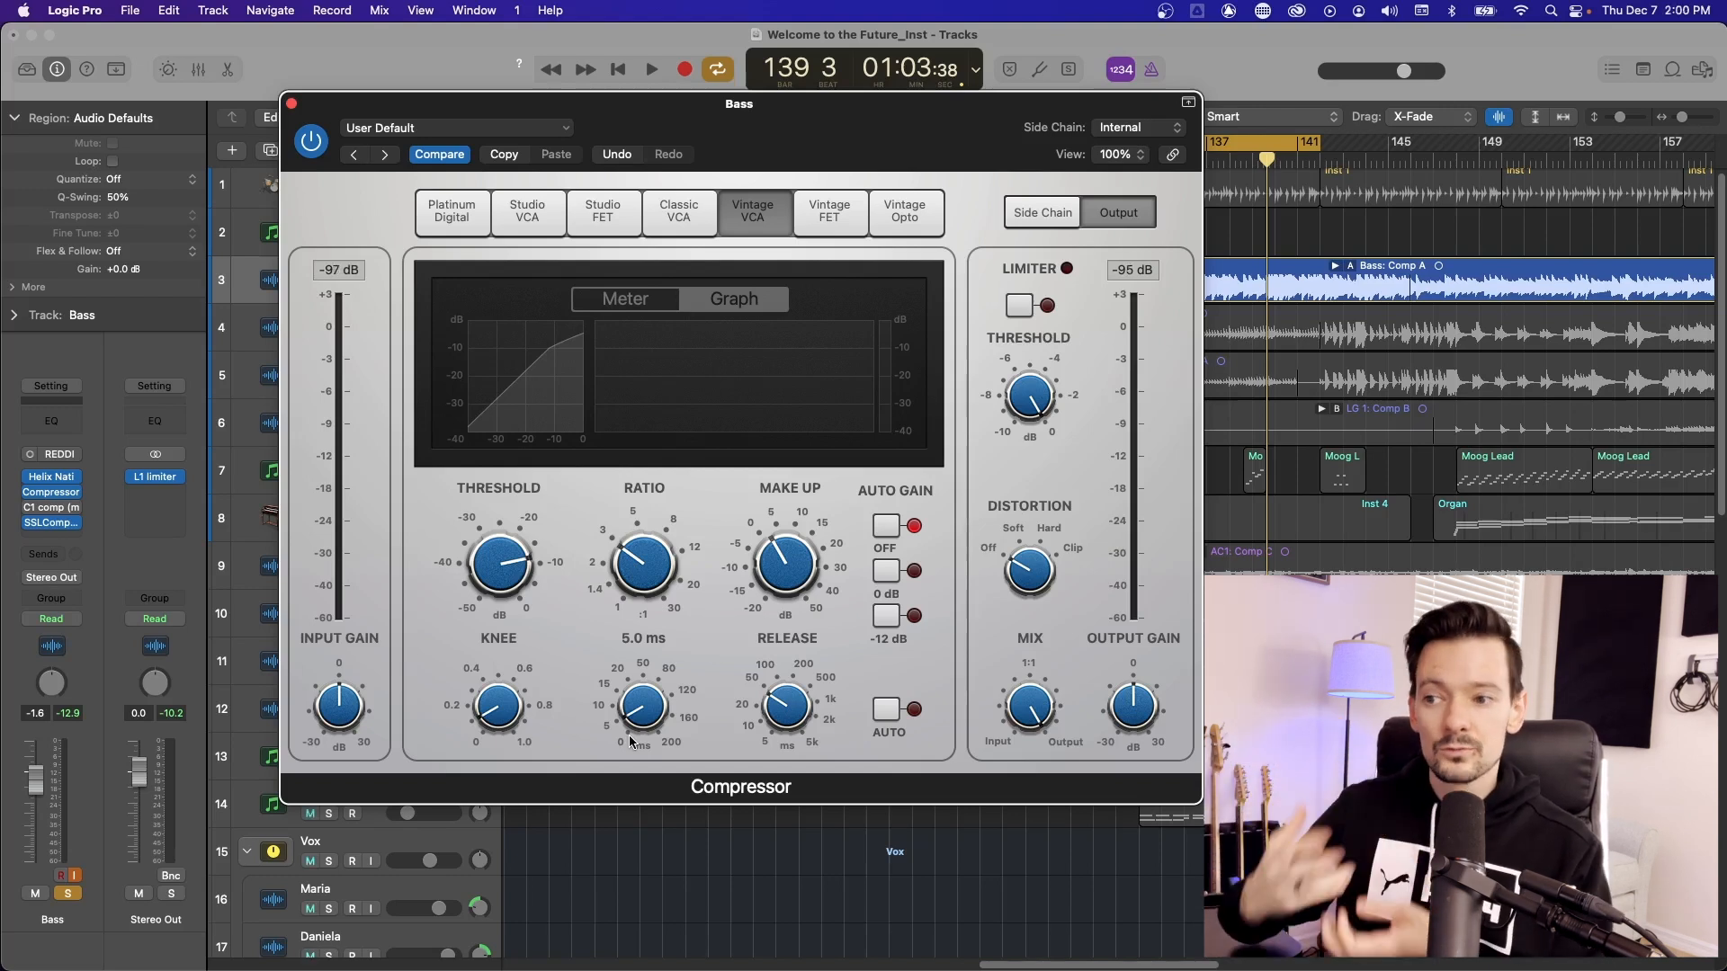
{"action": "left_click_drag", "start_coordinate": [629, 736], "coordinate": [575, 712]}
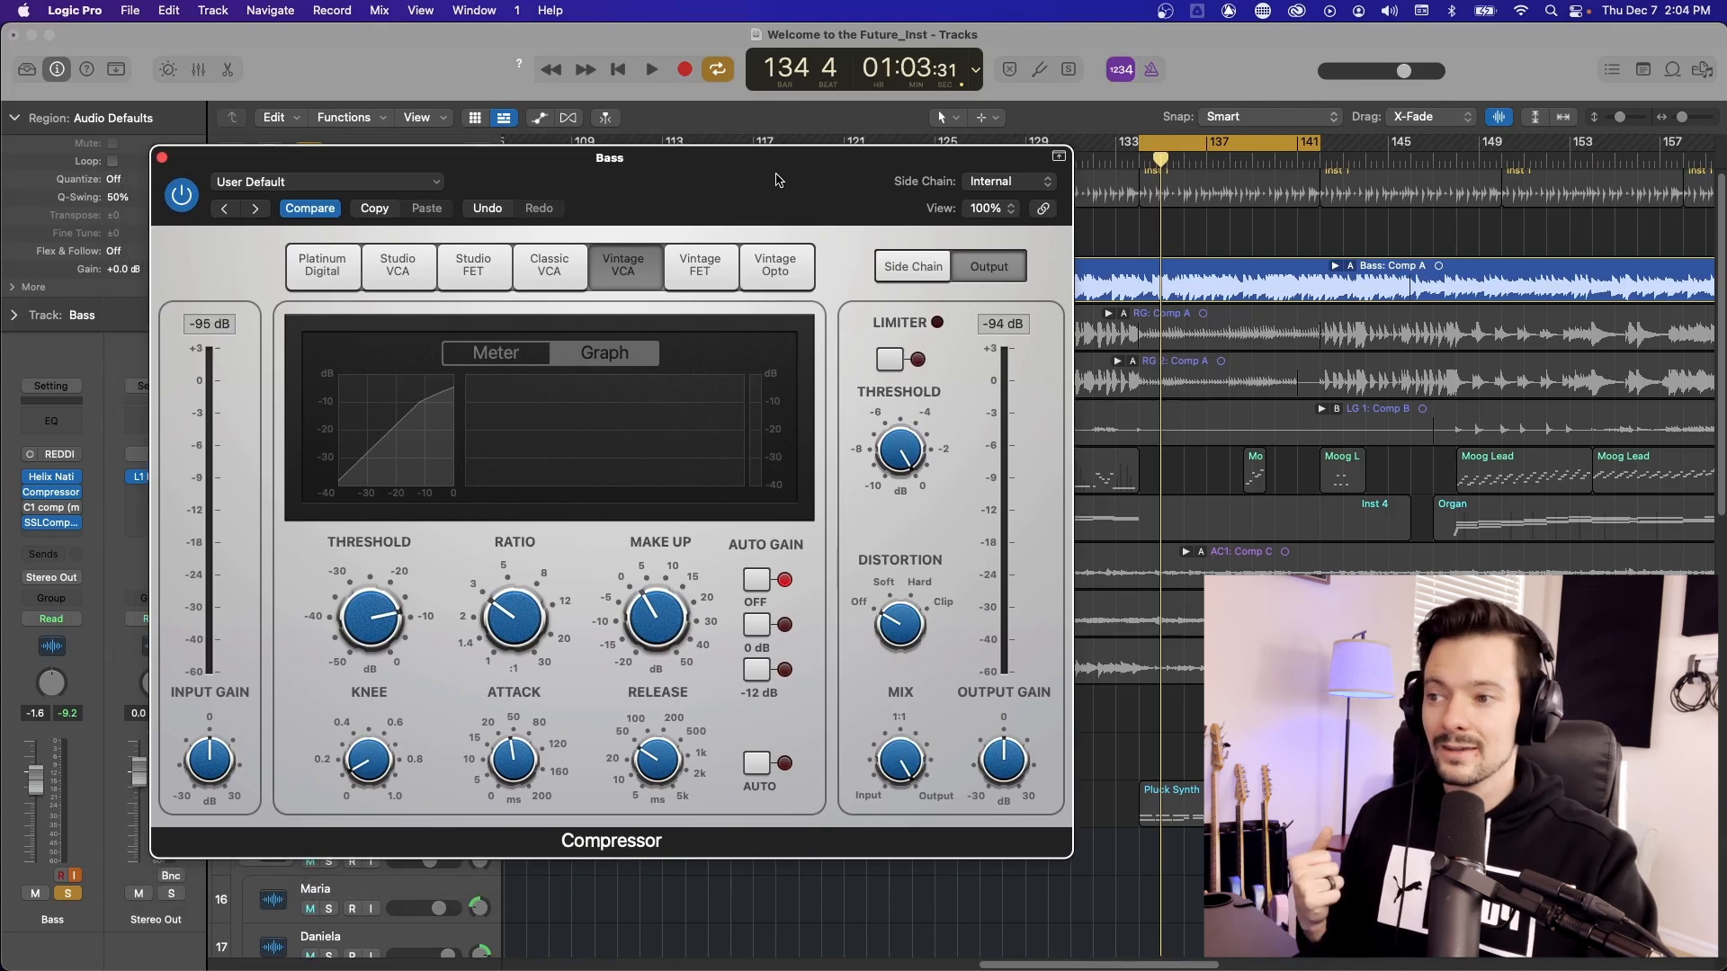
Step: Switch the compressor display from the graph to the gain-reduction meter and play the bass track
{"action": "left_click", "coordinate": [509, 357]}
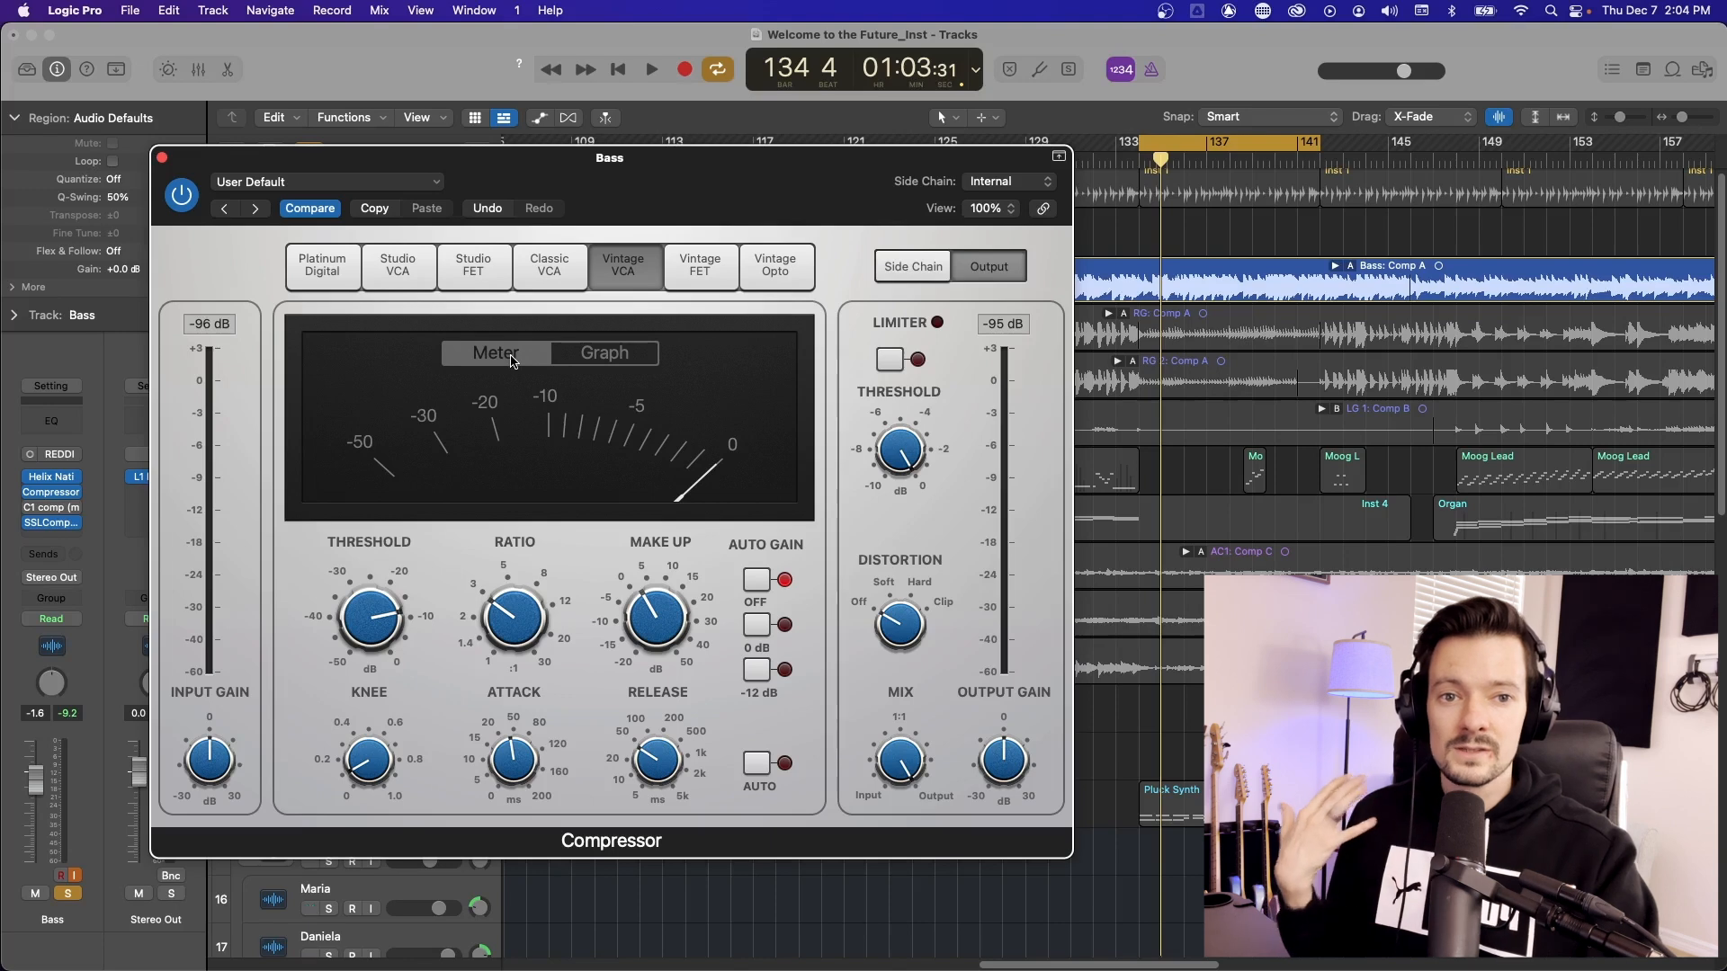
{"action": "key", "text": "space"}
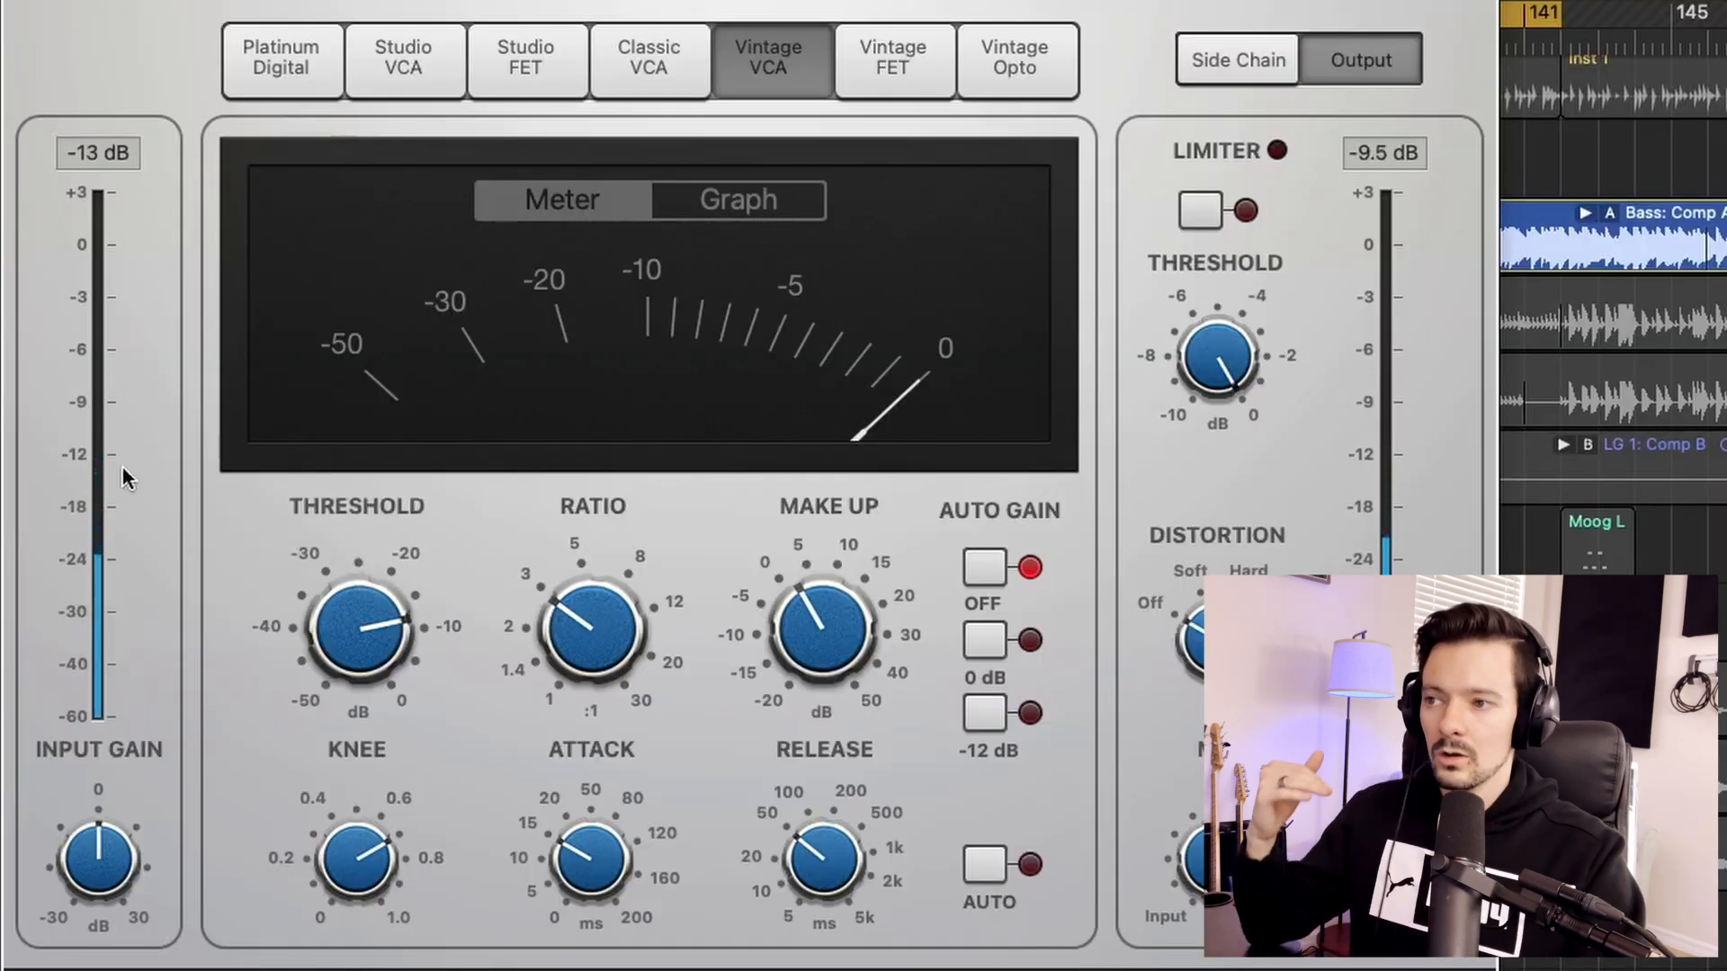
Step: Lower the threshold to -26.5 dB and reduce the ratio to 1.5:1 while listening to the bass
{"action": "mouse_move", "coordinate": [411, 621]}
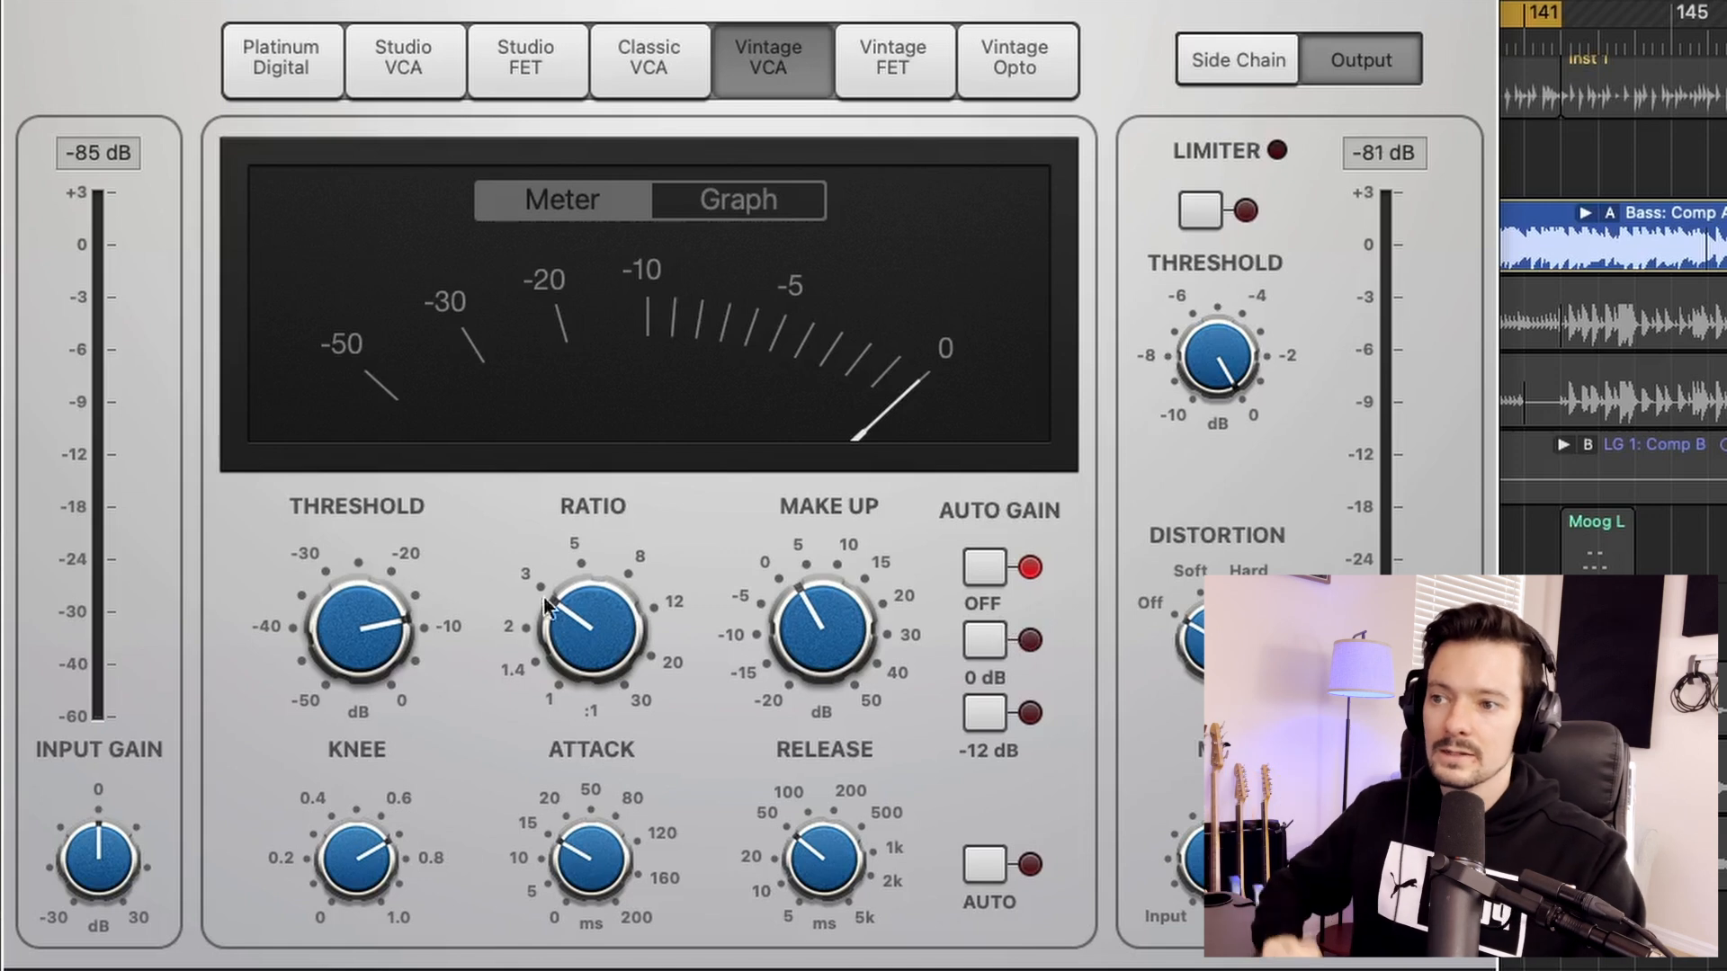
{"action": "left_click_drag", "start_coordinate": [348, 640], "coordinate": [341, 731]}
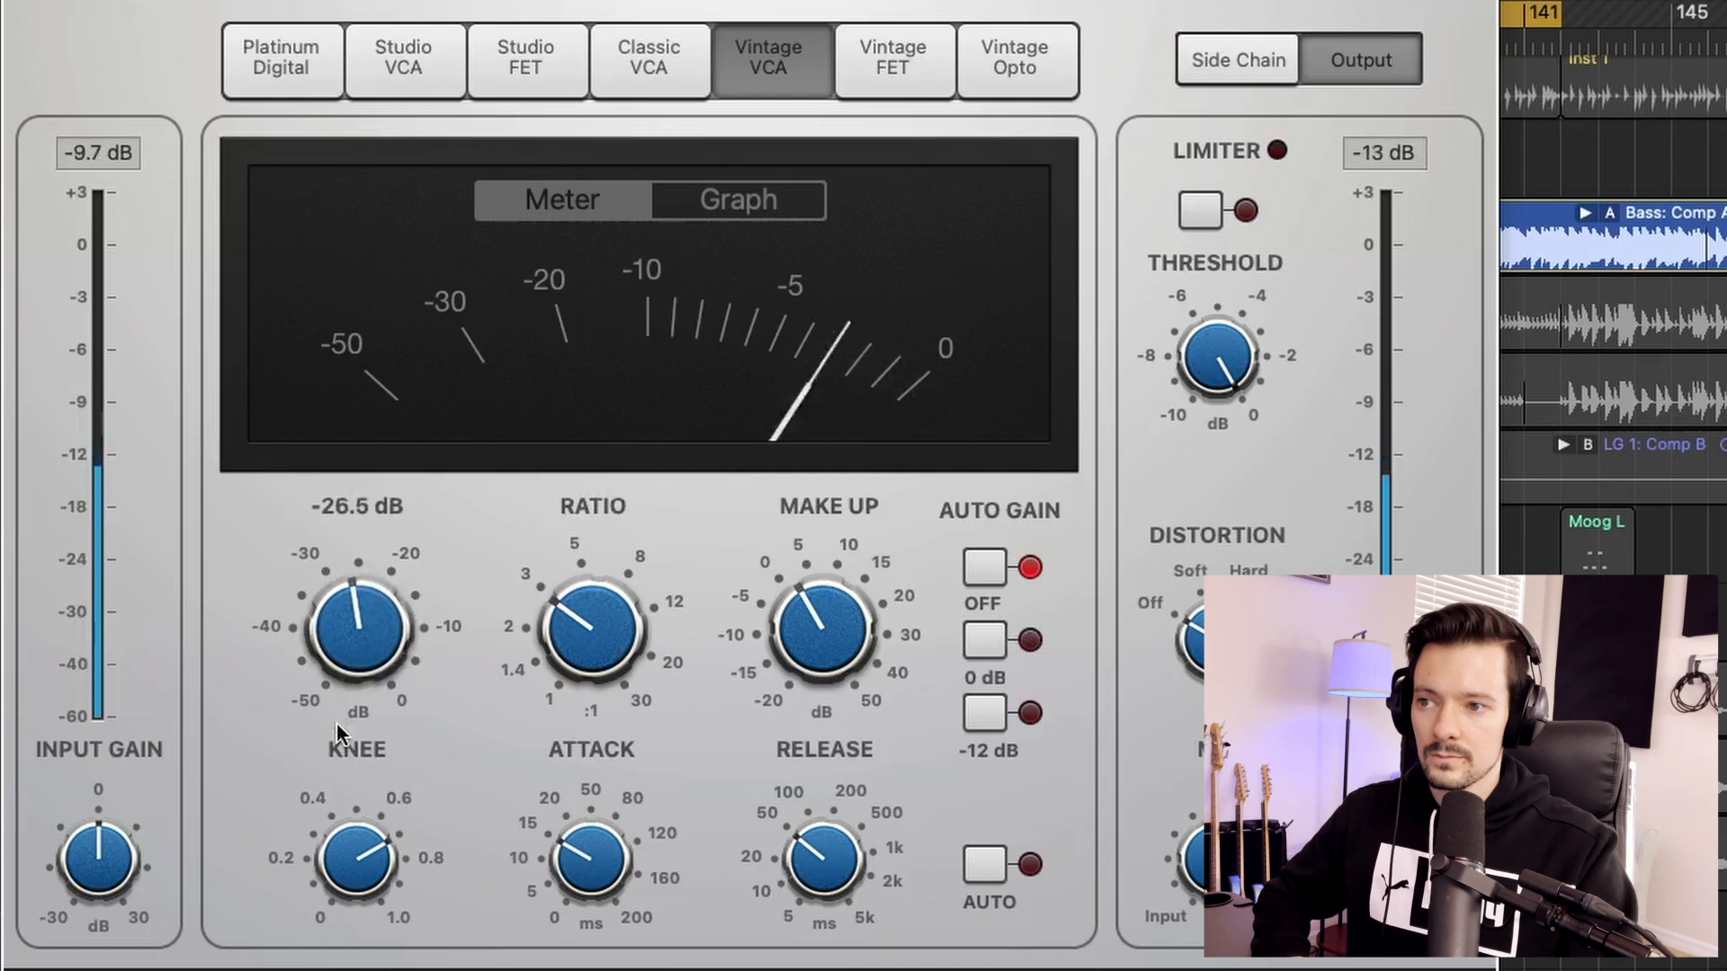
{"action": "left_click_drag", "start_coordinate": [586, 630], "coordinate": [576, 671]}
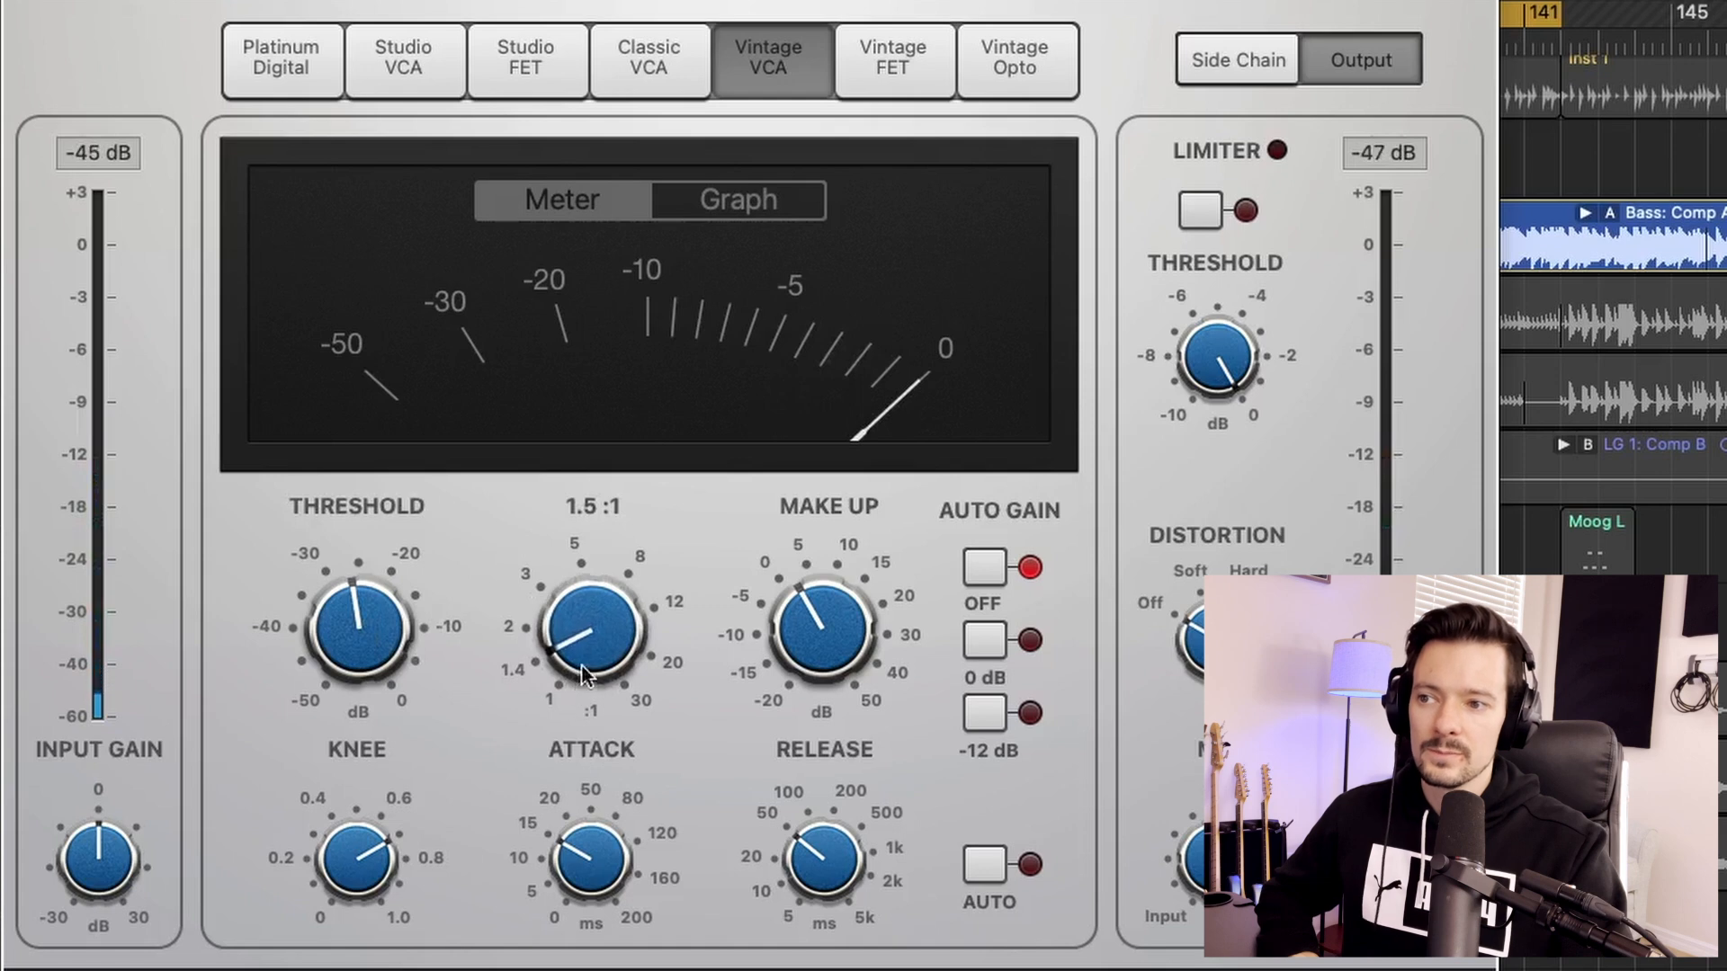
Step: Try a -34.5 dB threshold during playback, raise it to -27.5 dB, and set the ratio to 5.0:1
{"action": "key", "text": "space"}
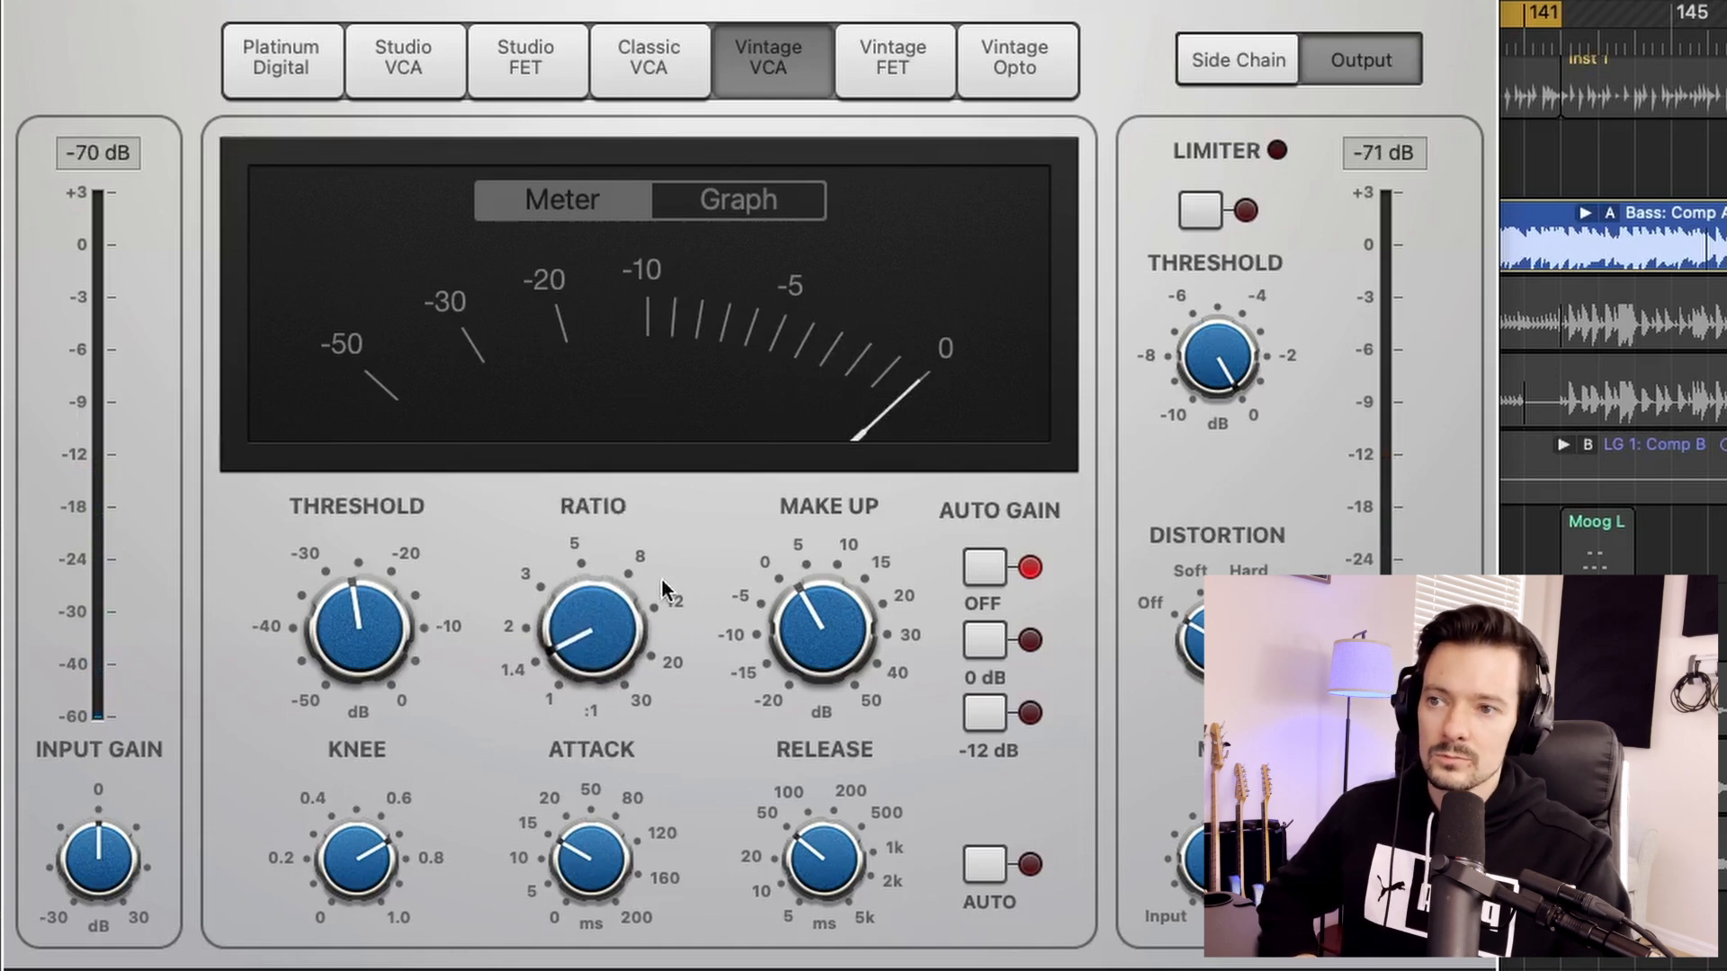
{"action": "left_click_drag", "start_coordinate": [351, 621], "coordinate": [353, 690]}
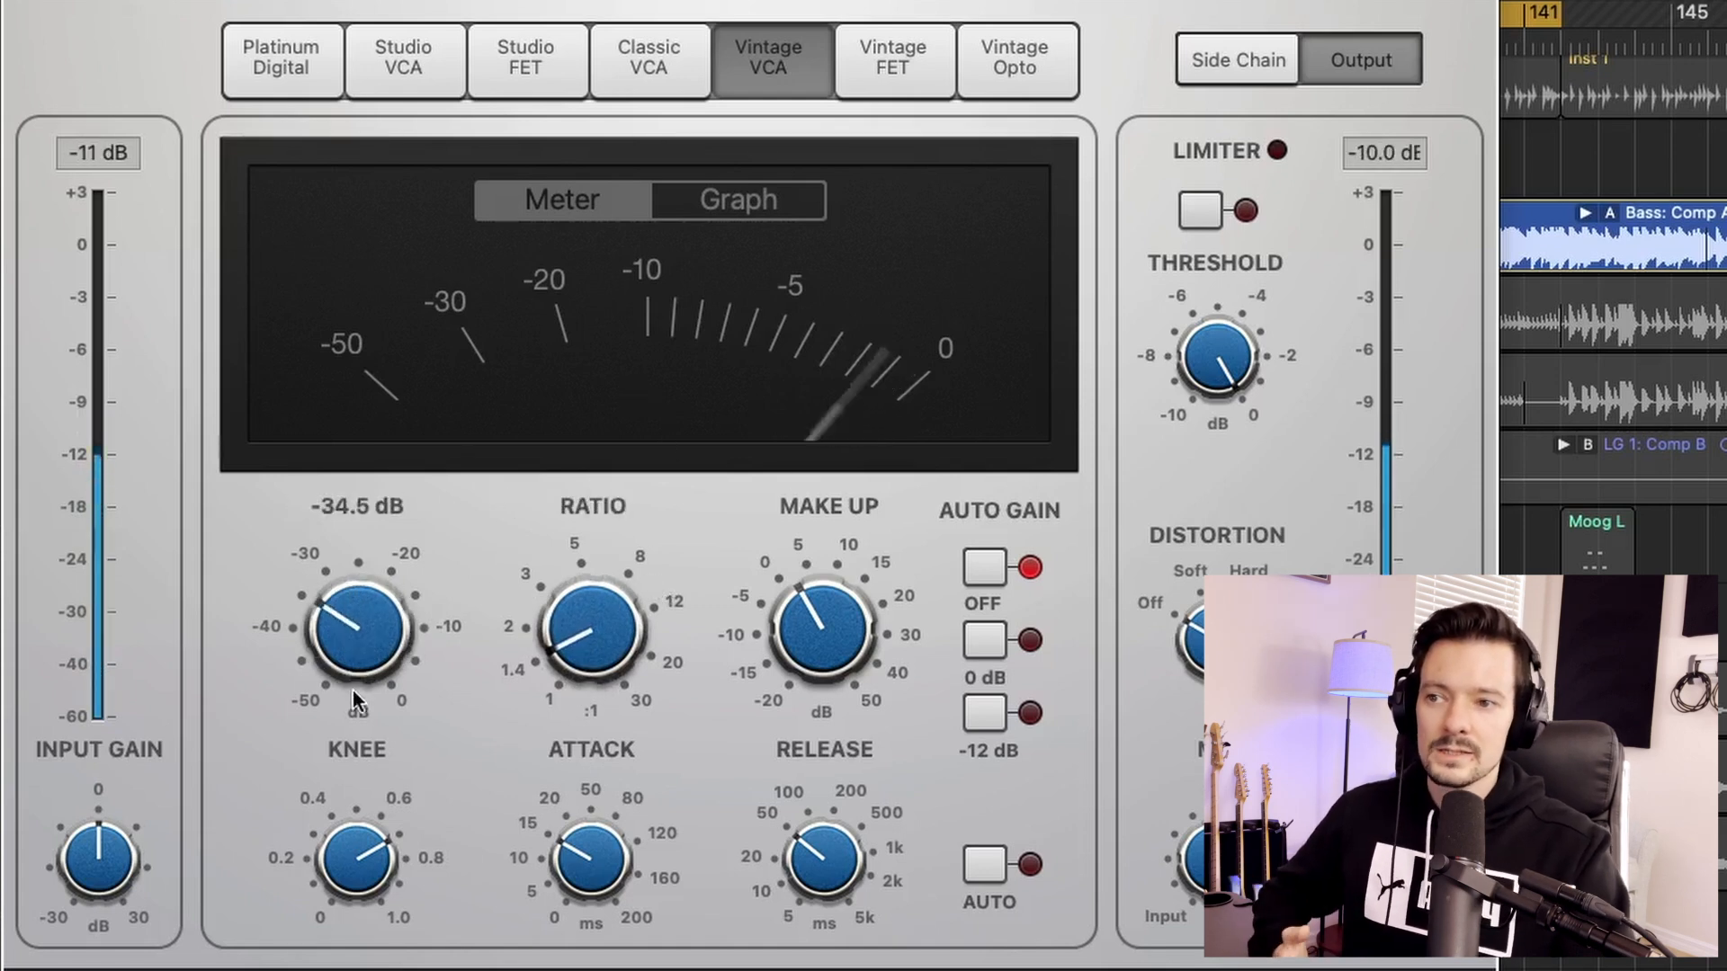
{"action": "left_click_drag", "start_coordinate": [363, 646], "coordinate": [345, 571]}
{"action": "left_click_drag", "start_coordinate": [526, 643], "coordinate": [612, 590]}
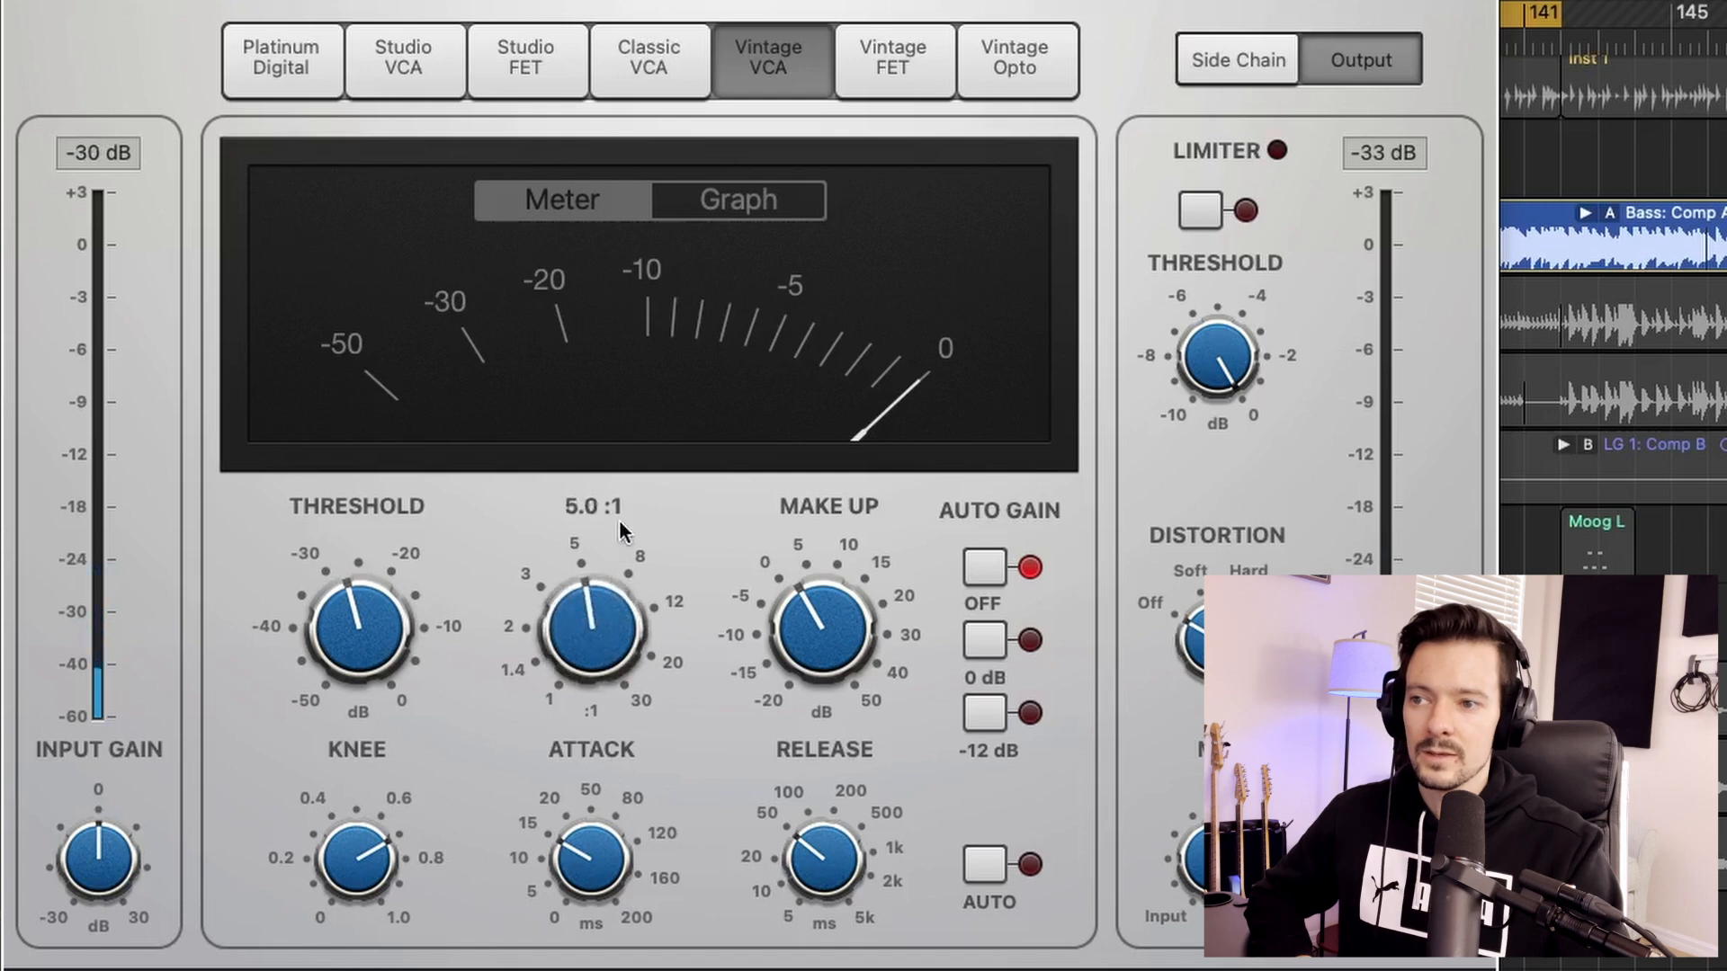
Step: Raise the compressor threshold in stages to -24.5 dB and -15.0 dB
{"action": "mouse_move", "coordinate": [397, 597]}
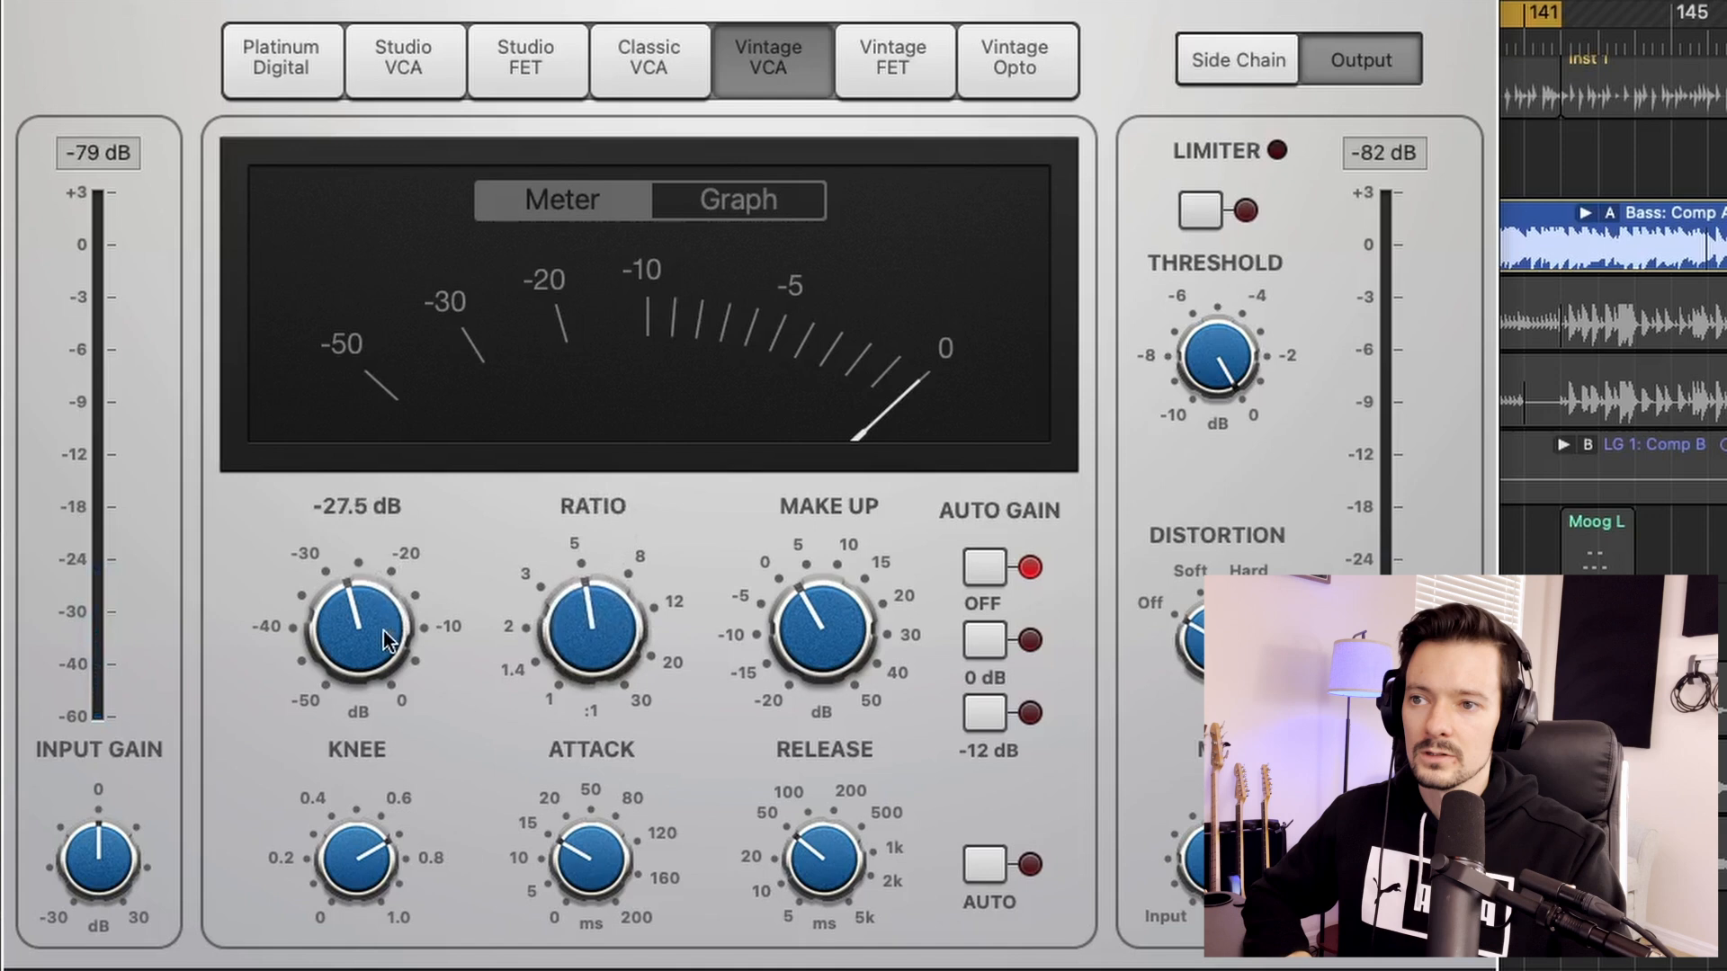
{"action": "left_click_drag", "start_coordinate": [372, 654], "coordinate": [371, 636]}
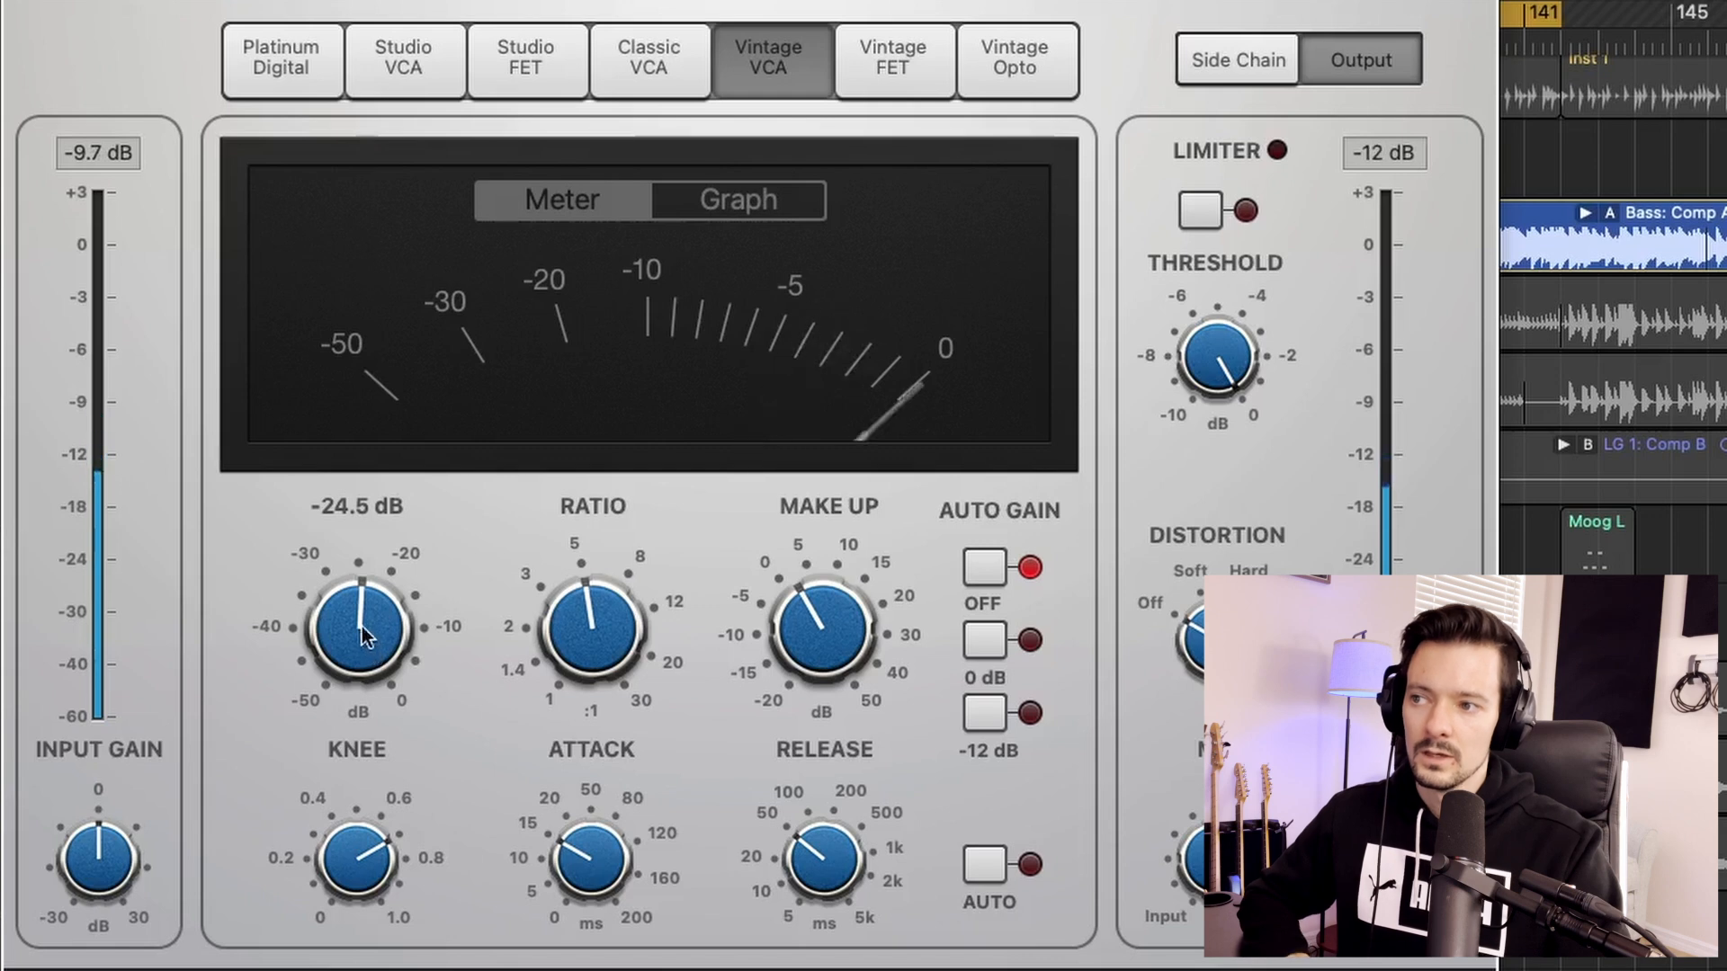
{"action": "mouse_move", "coordinate": [843, 594]}
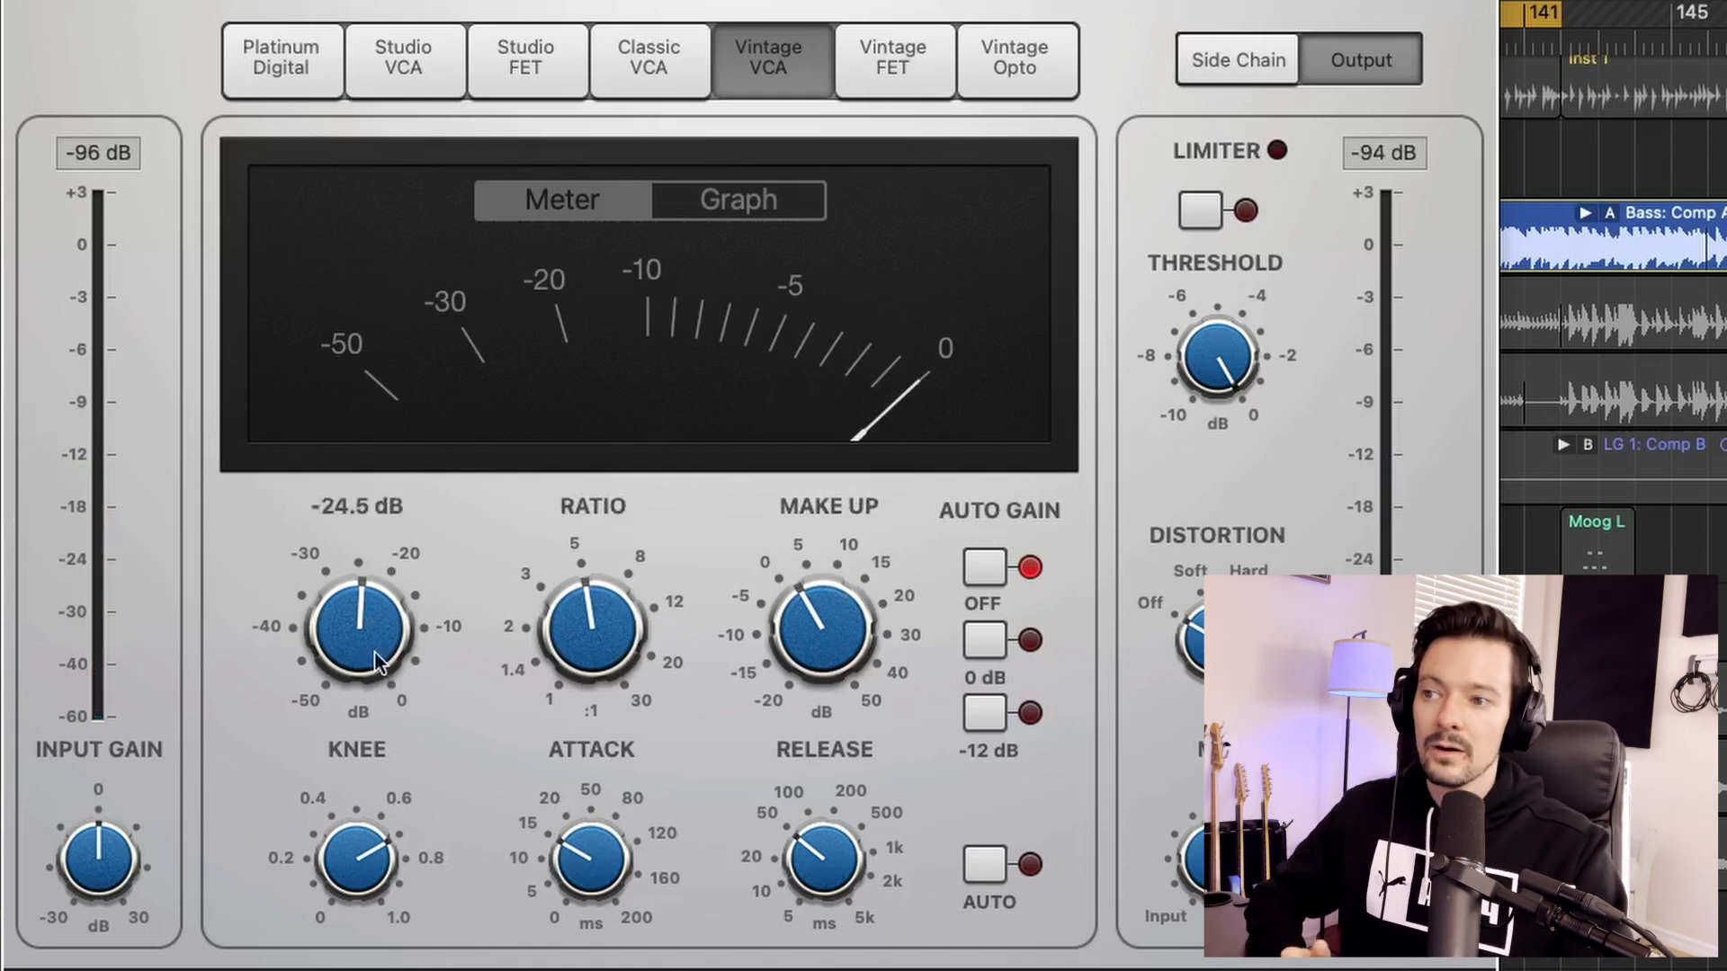
{"action": "left_click_drag", "start_coordinate": [371, 606], "coordinate": [374, 576]}
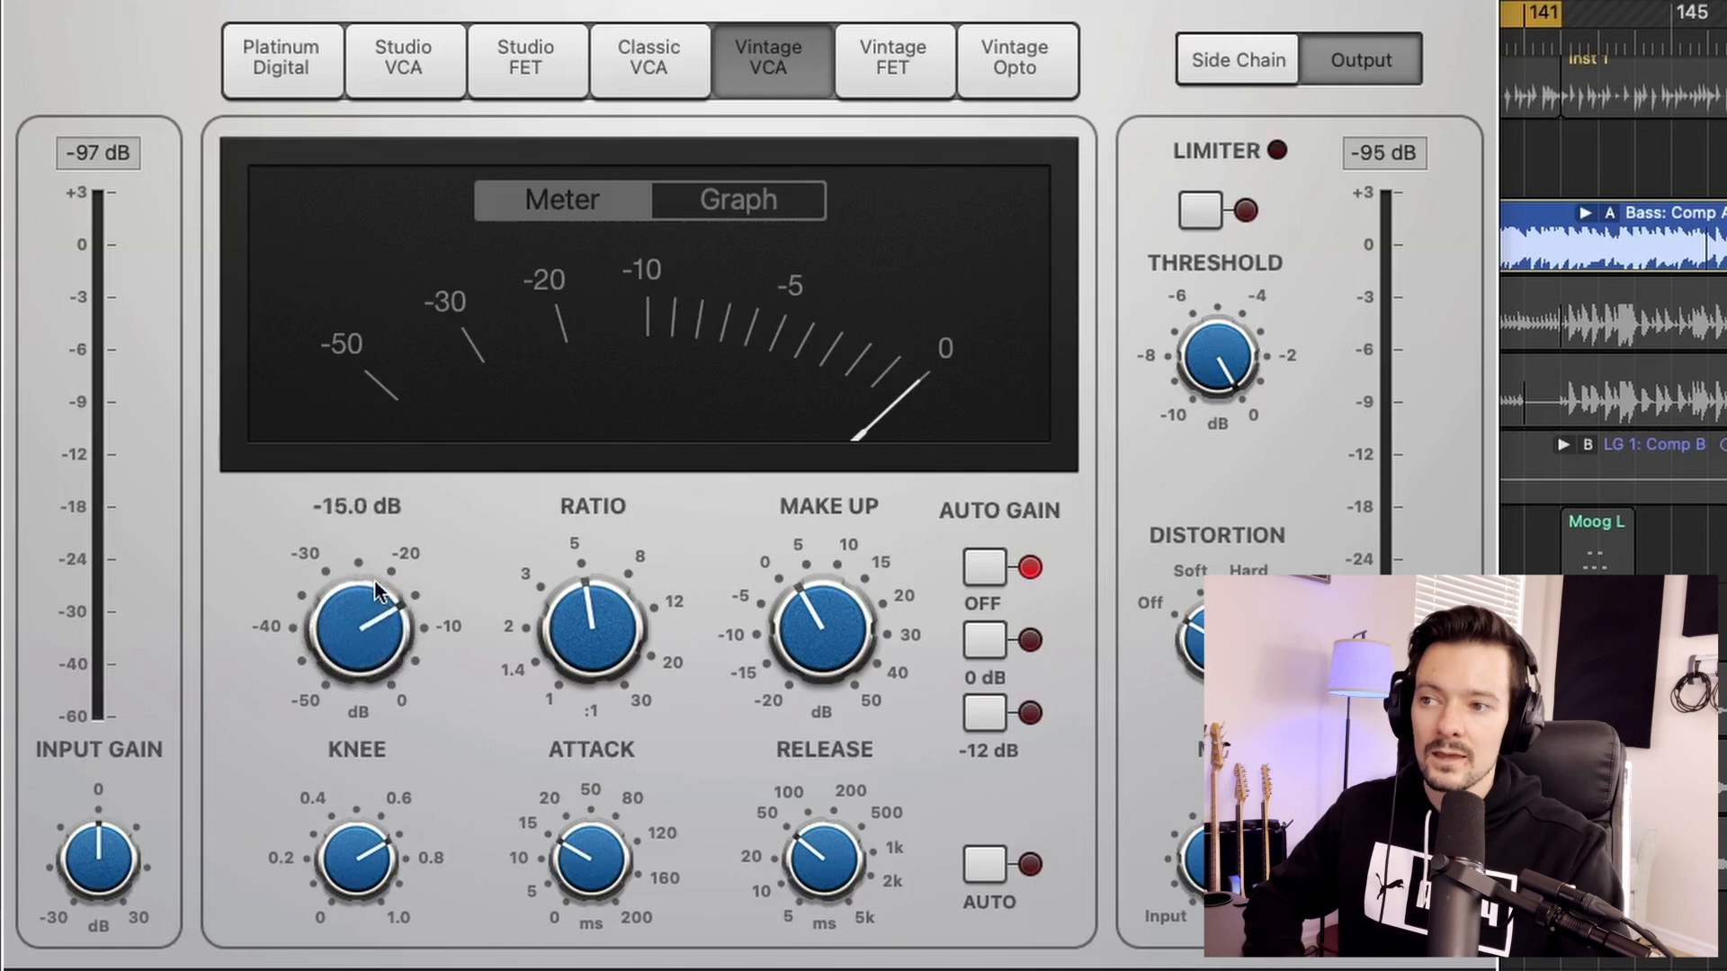
Step: Raise the ratio to 12.0:1 and lower the threshold slightly to -16.5 dB
{"action": "left_click_drag", "start_coordinate": [576, 630], "coordinate": [587, 584]}
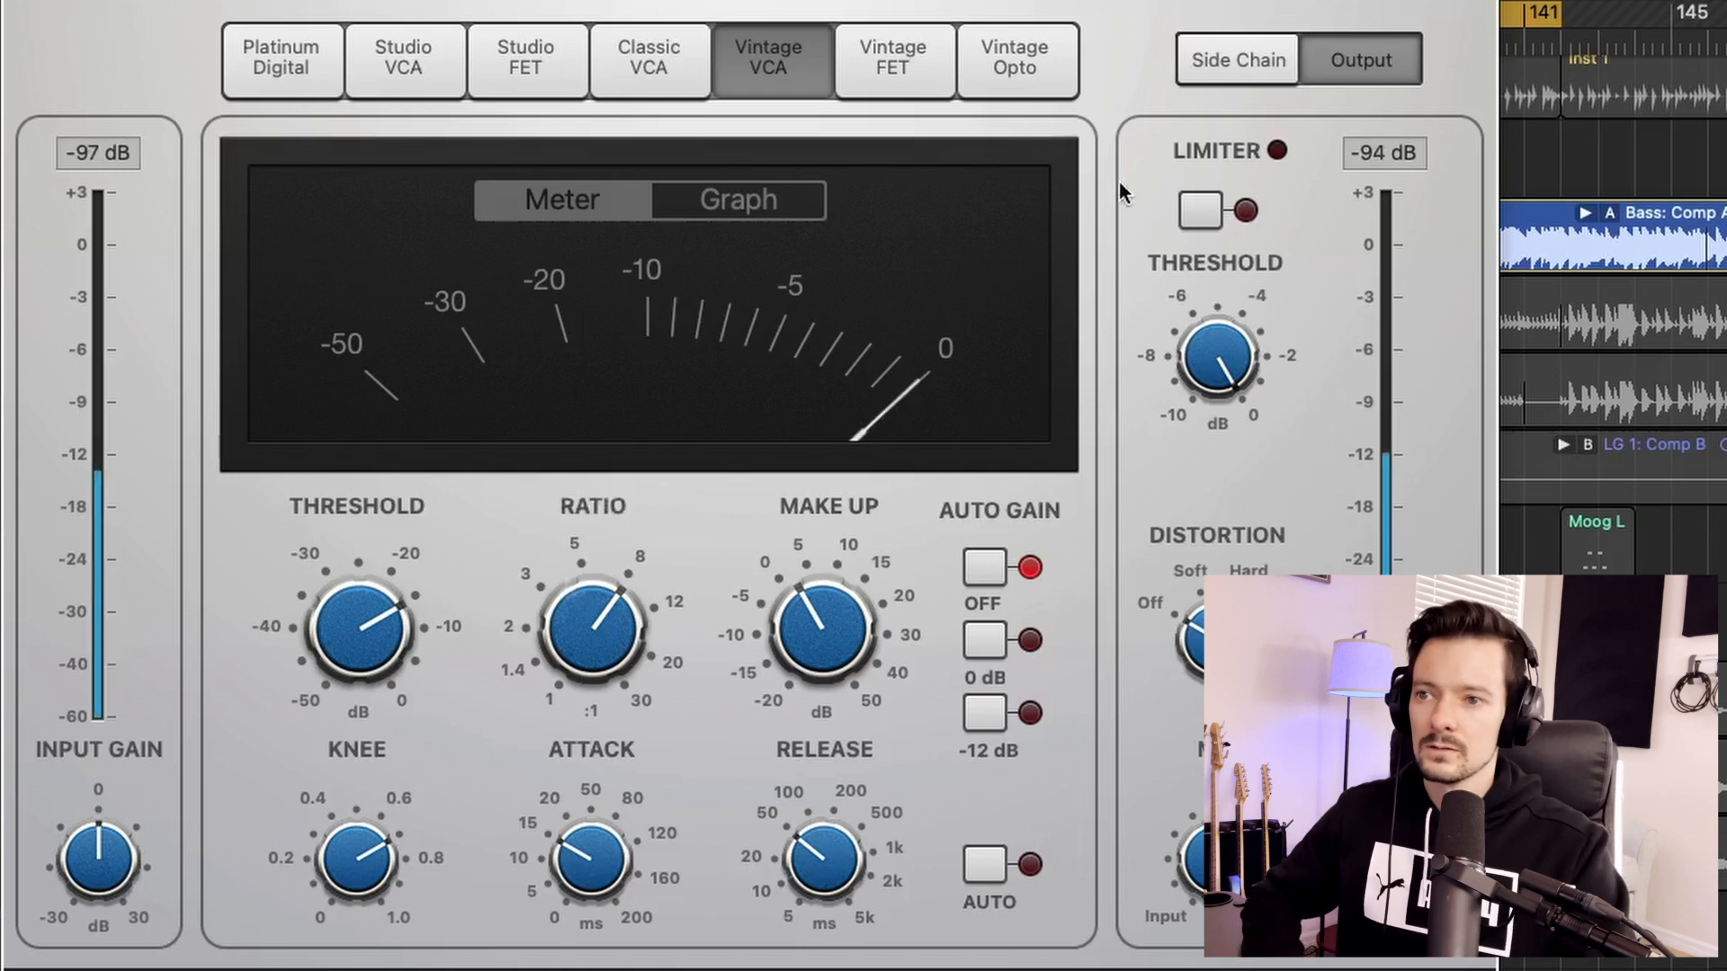
{"action": "left_click_drag", "start_coordinate": [564, 628], "coordinate": [571, 601]}
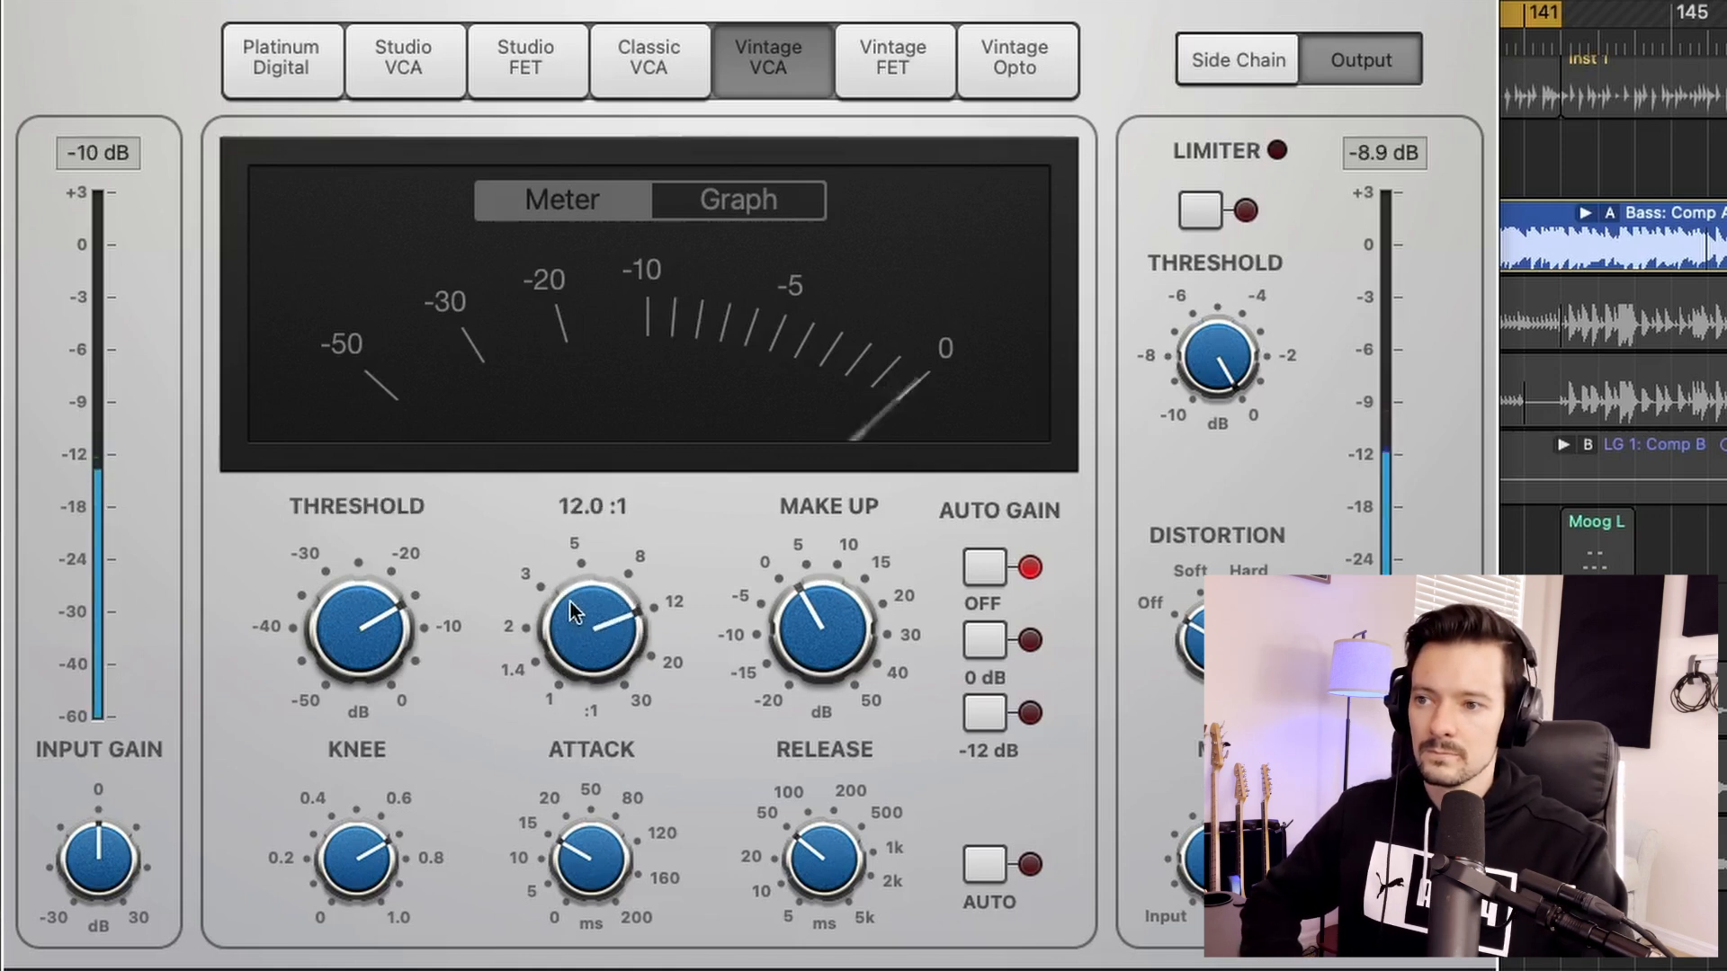
{"action": "left_click_drag", "start_coordinate": [393, 625], "coordinate": [390, 632]}
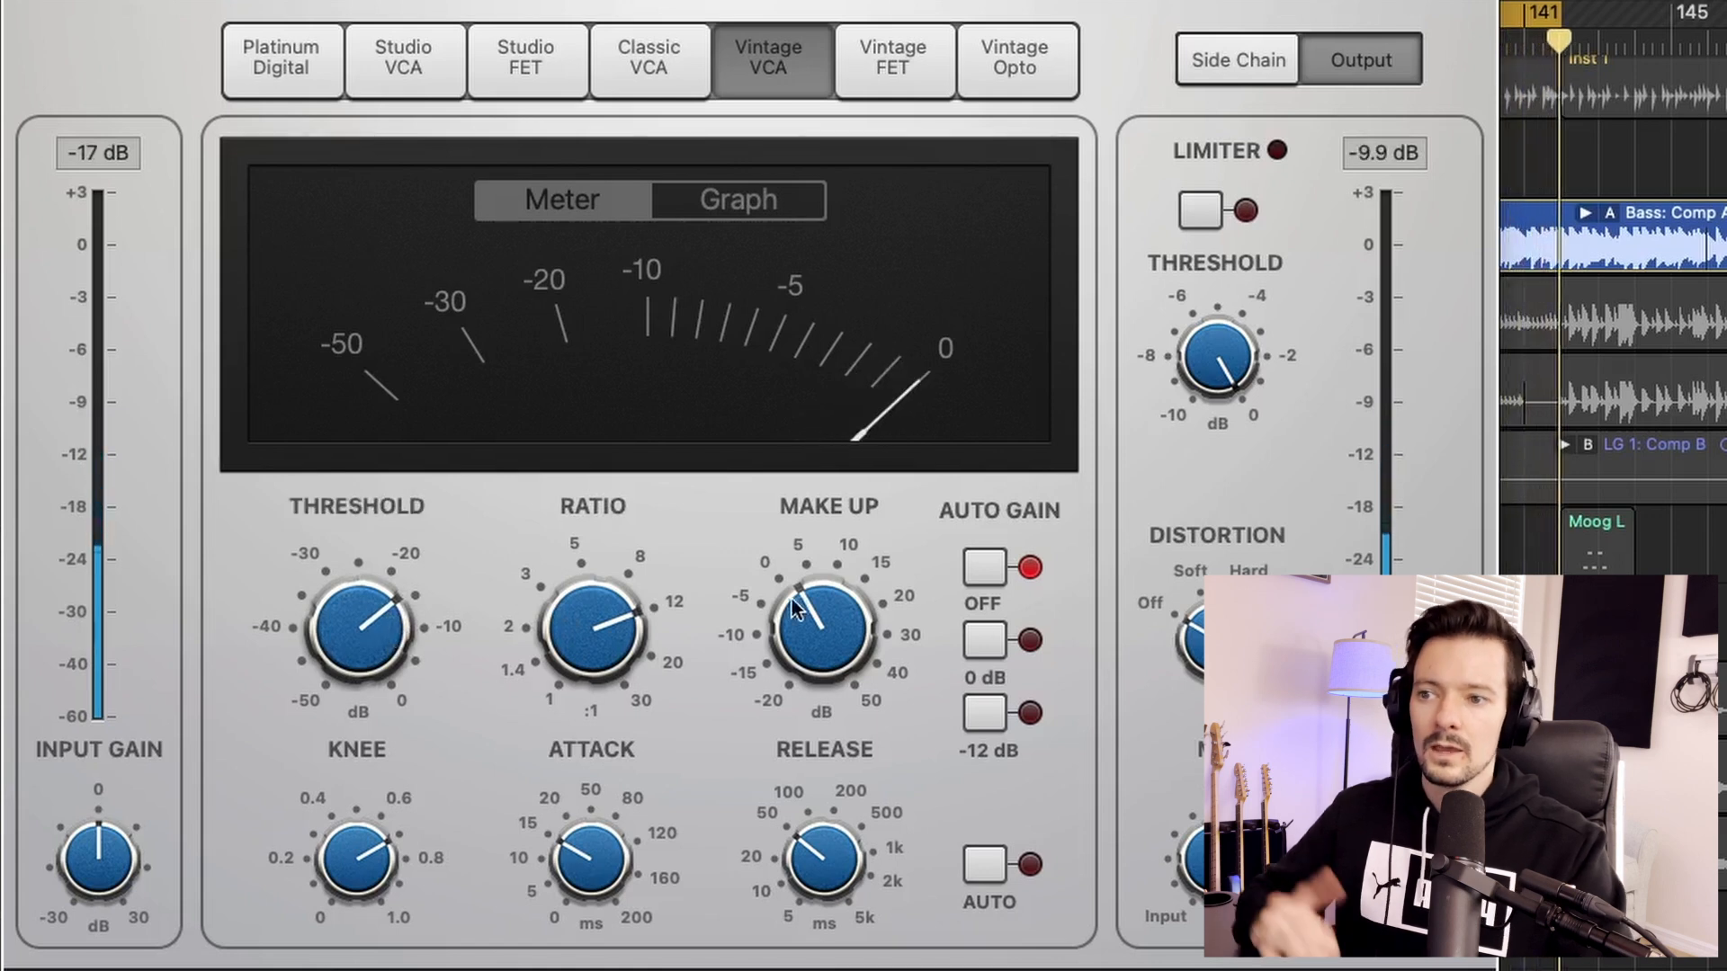
Step: Set the threshold to about -26 dB with a 5:1 ratio, and adjust the make-up gain around 0 dB
{"action": "left_click_drag", "start_coordinate": [830, 609], "coordinate": [824, 617]}
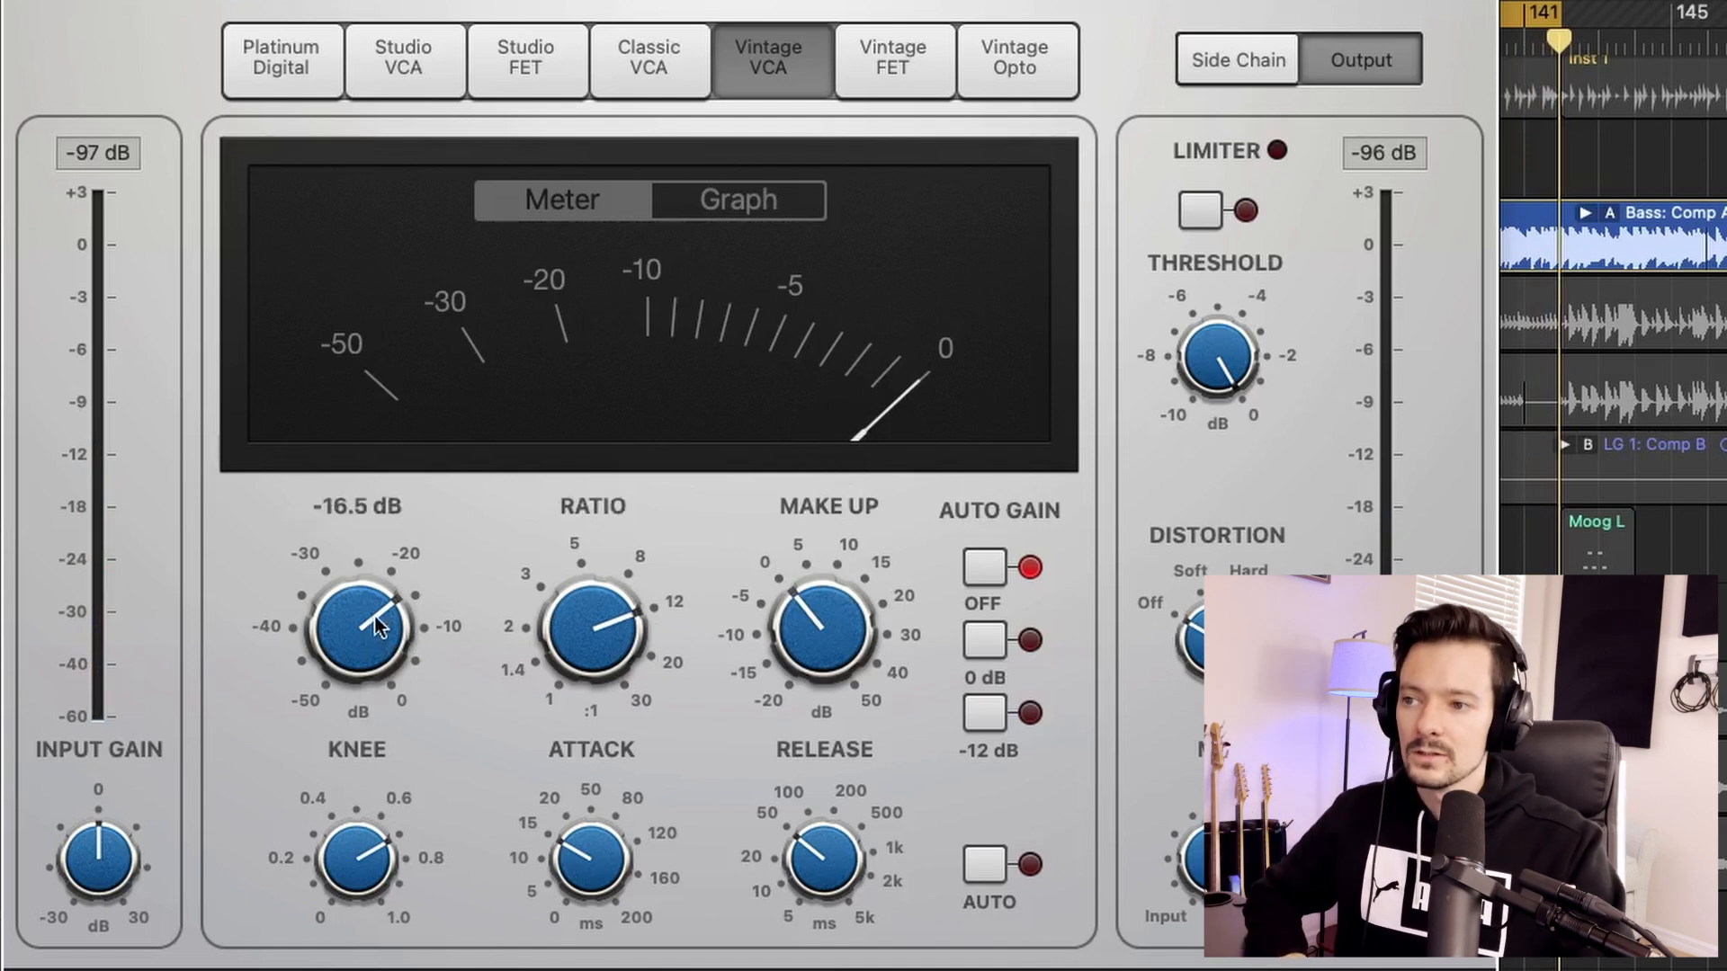
{"action": "mouse_move", "coordinate": [351, 600]}
{"action": "left_mouse_down"}
{"action": "mouse_move", "coordinate": [351, 638]}
{"action": "mouse_move", "coordinate": [356, 590]}
{"action": "left_mouse_up"}
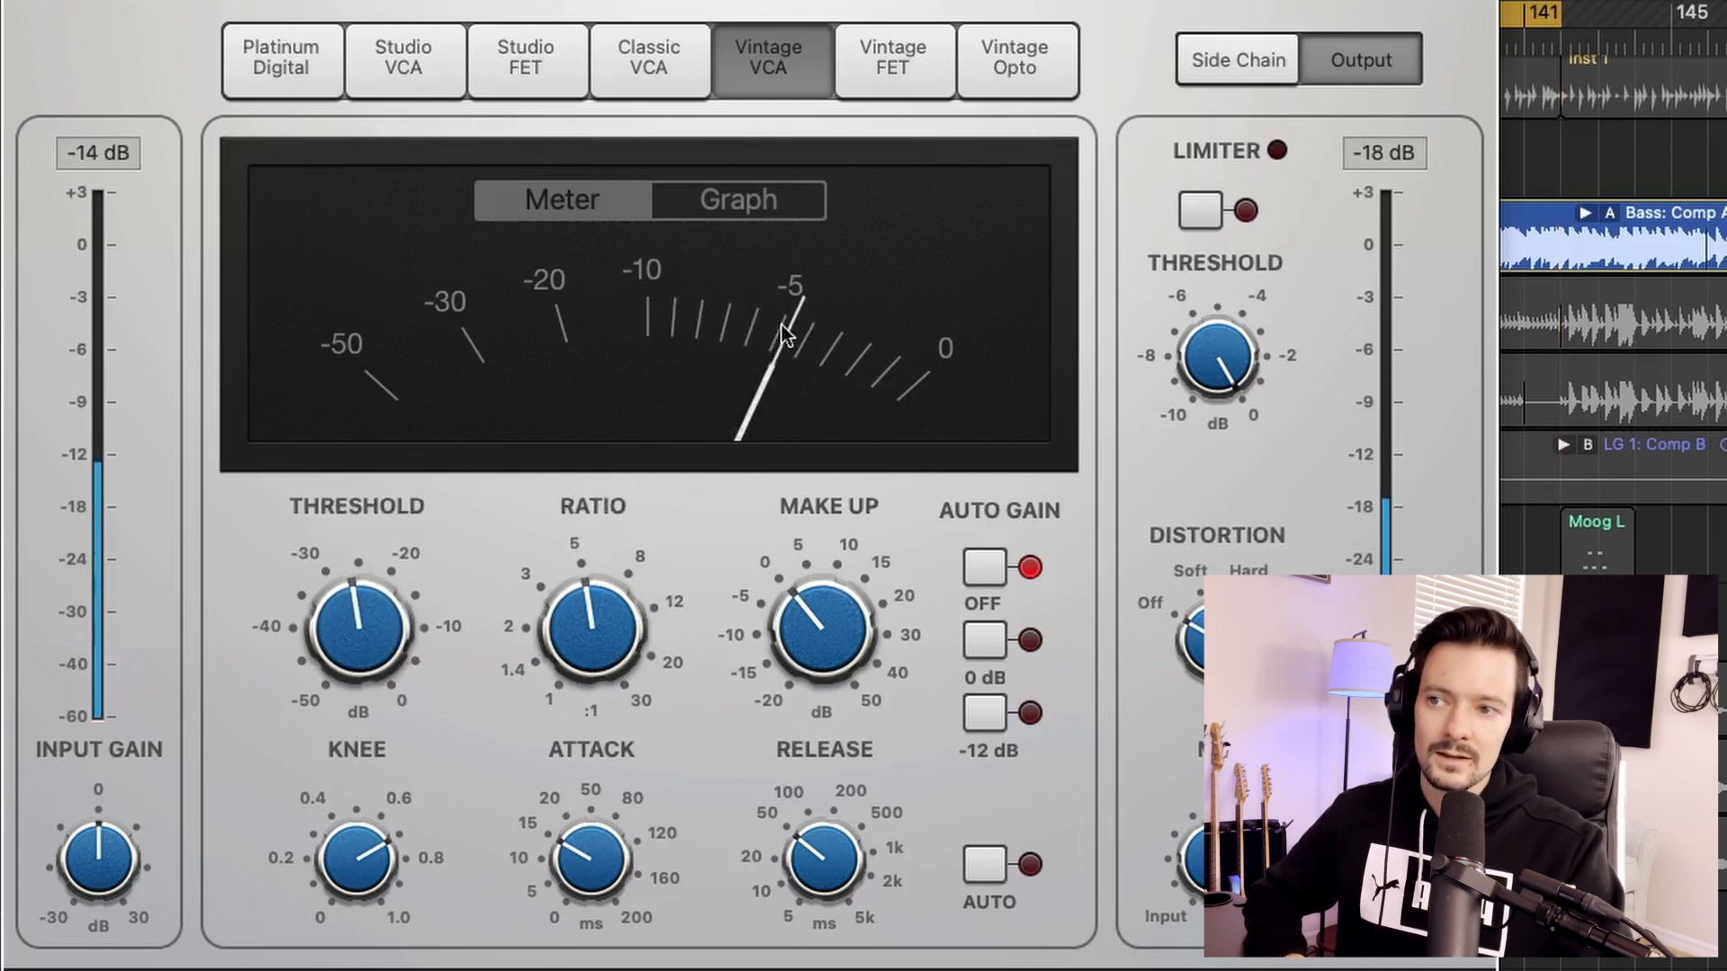
{"action": "left_click_drag", "start_coordinate": [836, 620], "coordinate": [831, 610]}
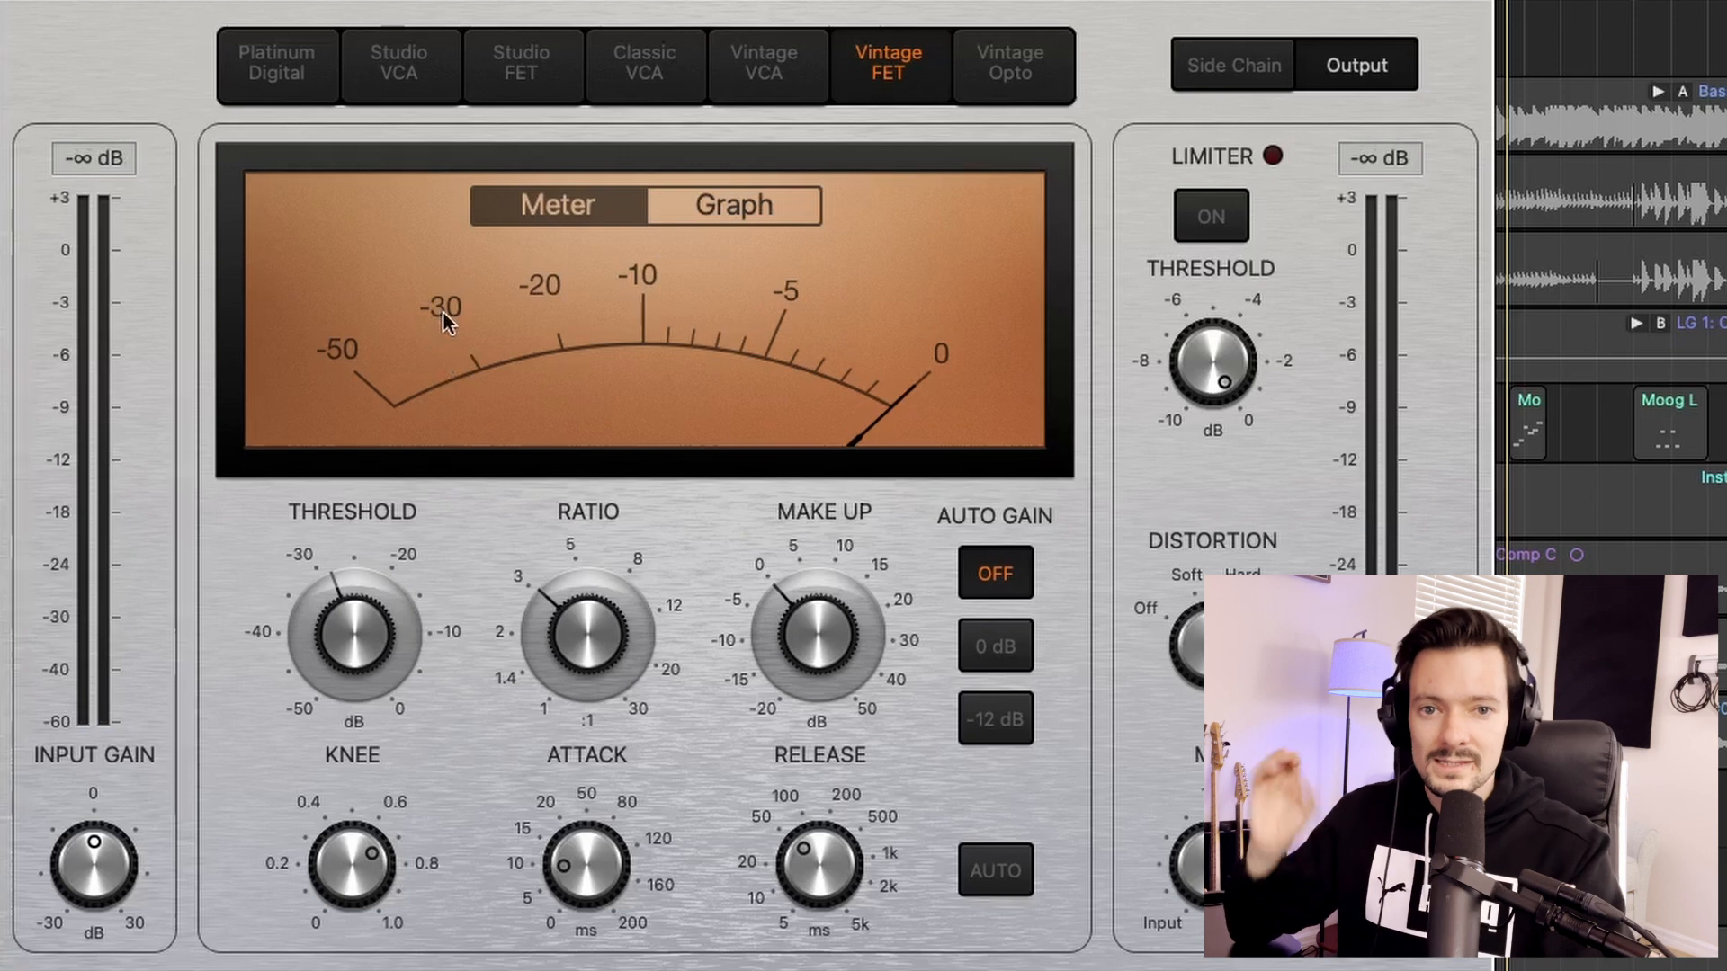
Step: Shorten the Vintage FET compressor's attack to 0.0 ms and play the track to hear the effect
{"action": "mouse_move", "coordinate": [594, 887]}
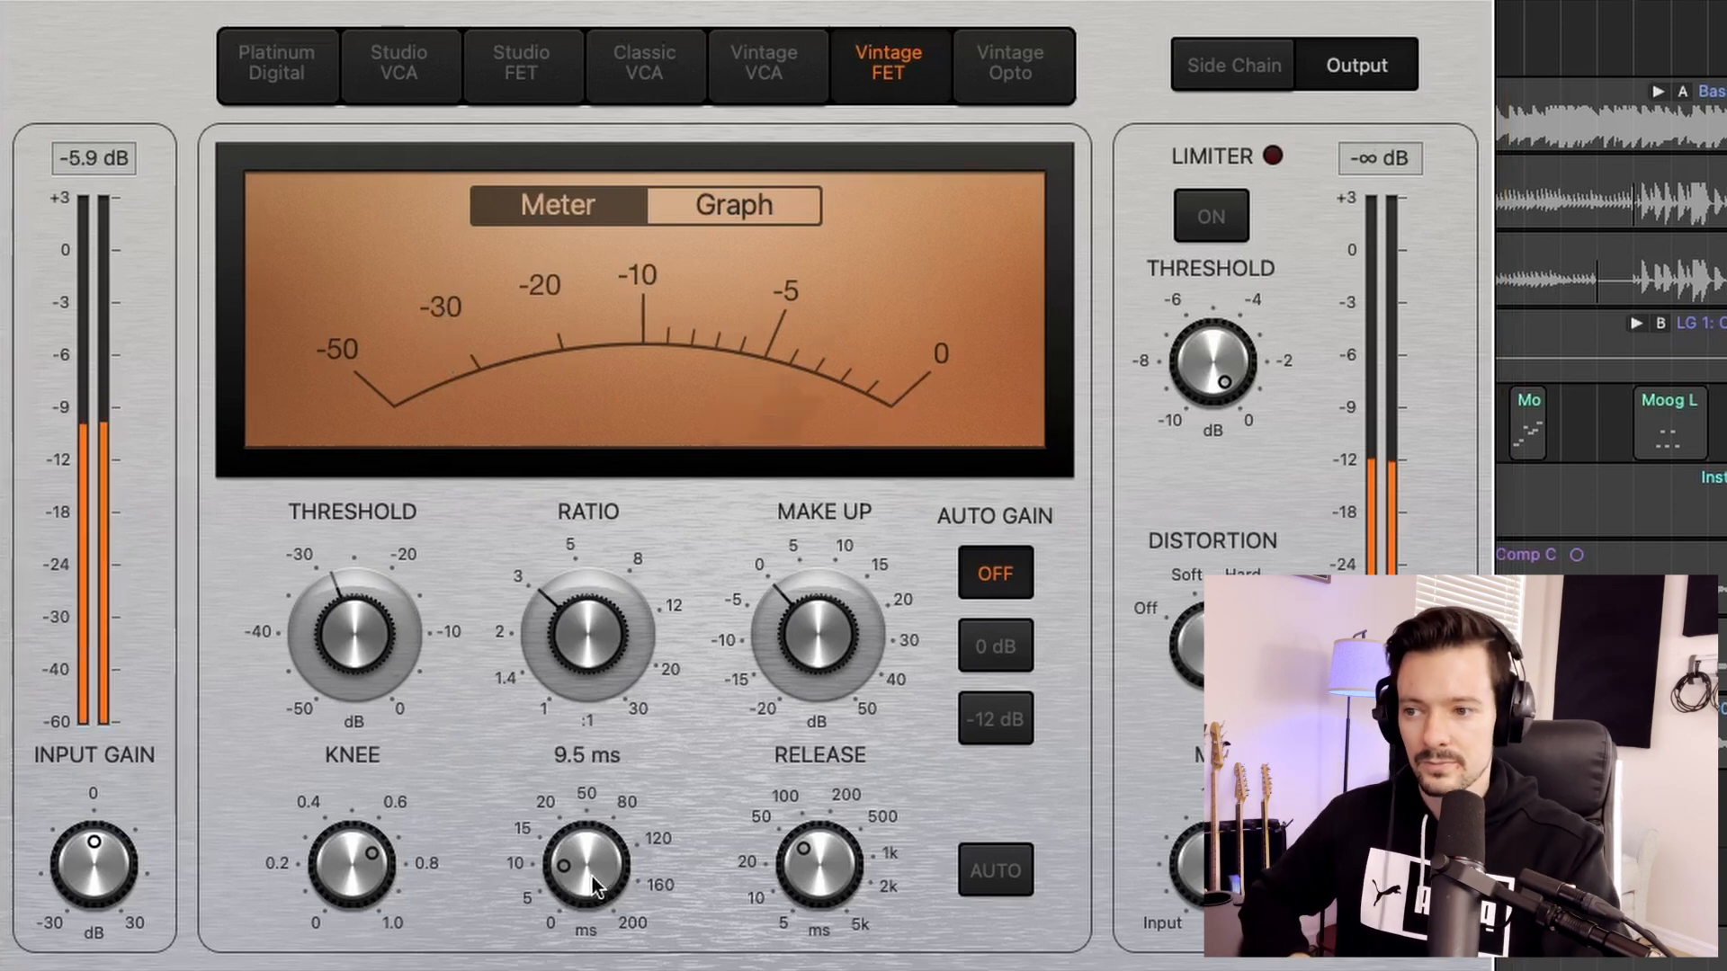
{"action": "left_click_drag", "start_coordinate": [590, 906], "coordinate": [600, 954]}
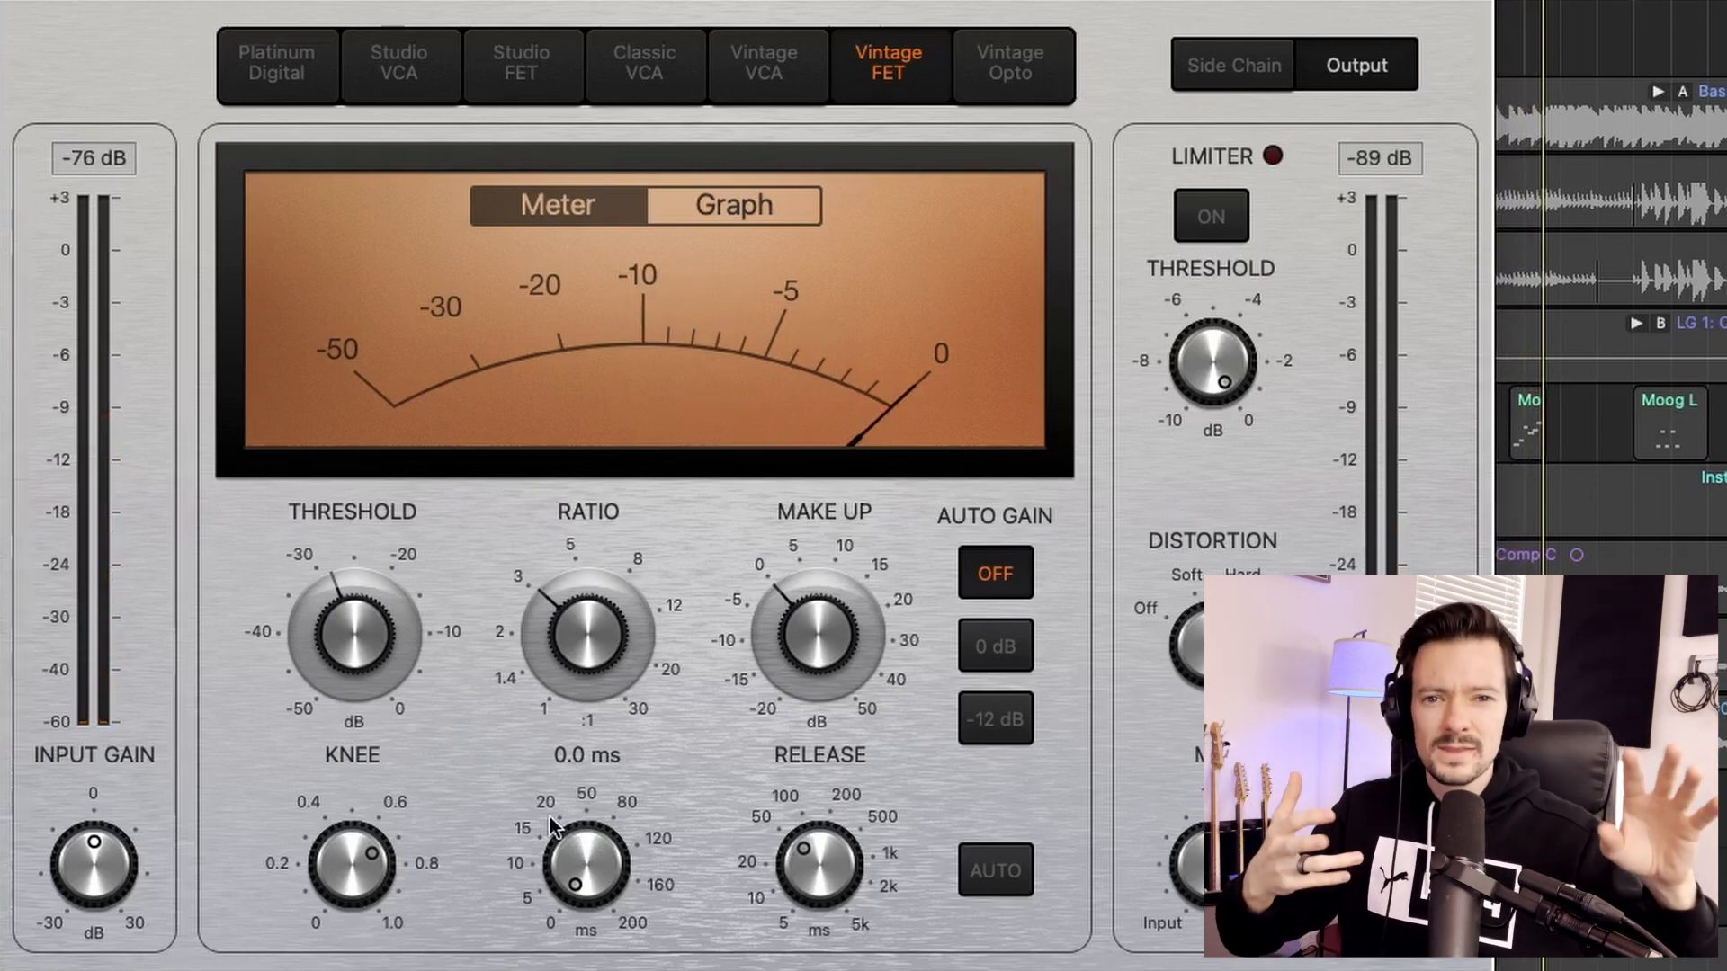
{"action": "key", "text": "space"}
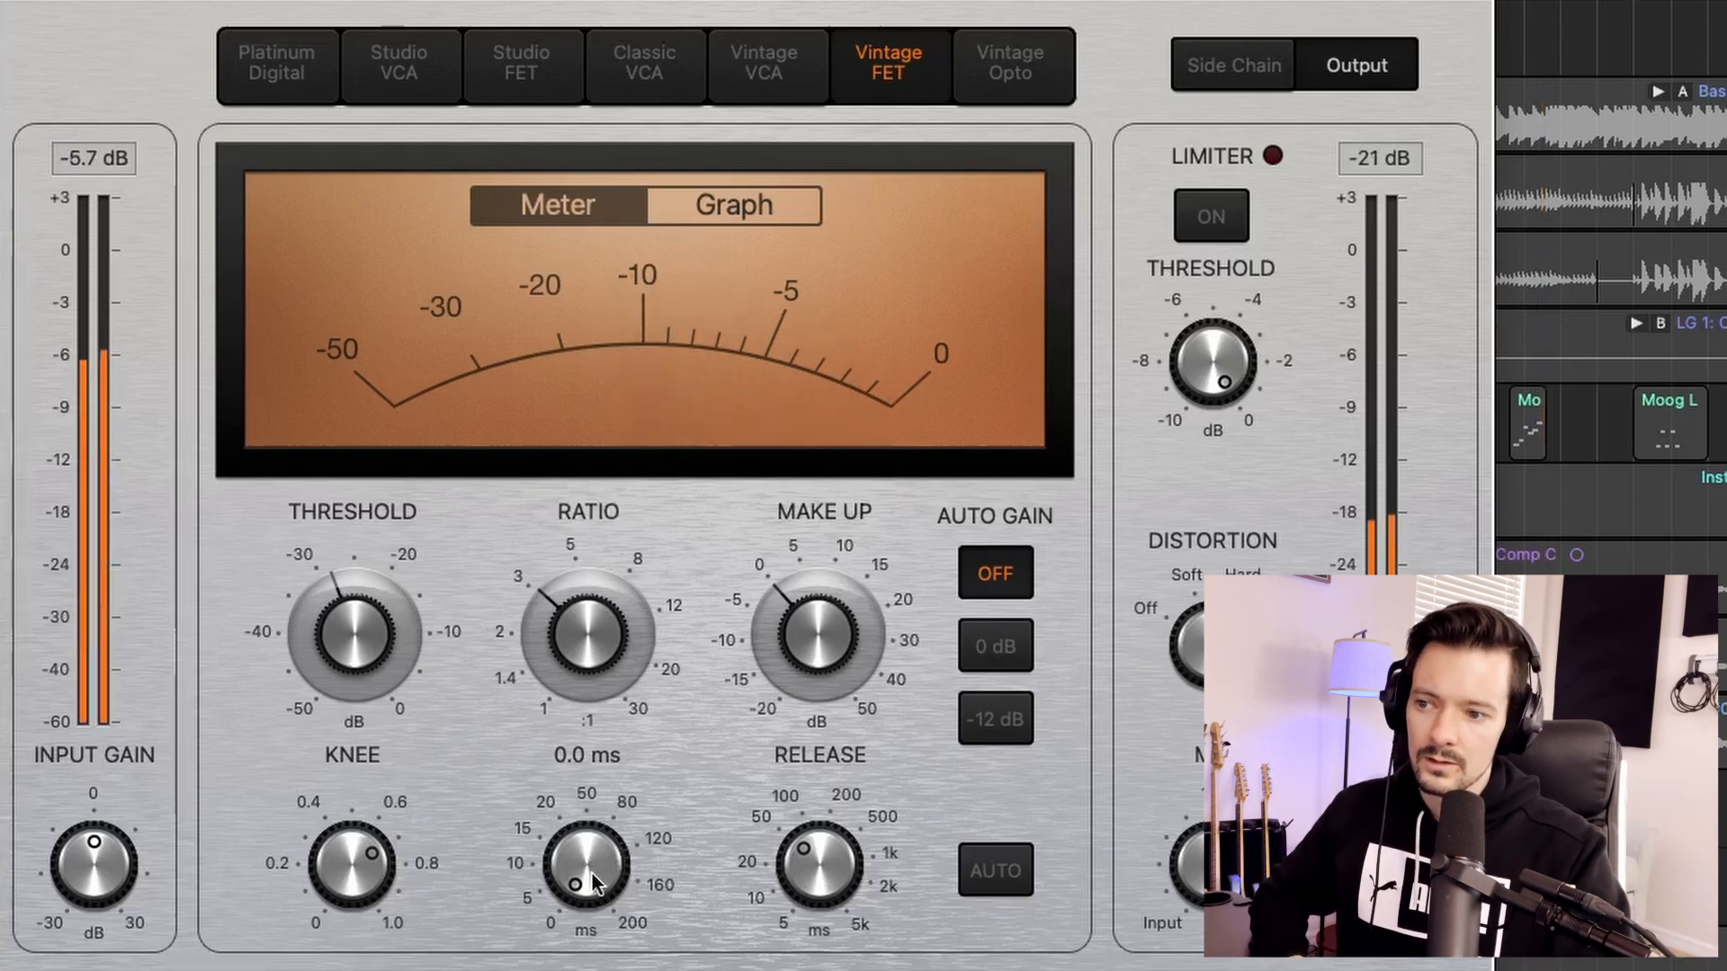
{"action": "left_click_drag", "start_coordinate": [593, 862], "coordinate": [598, 885]}
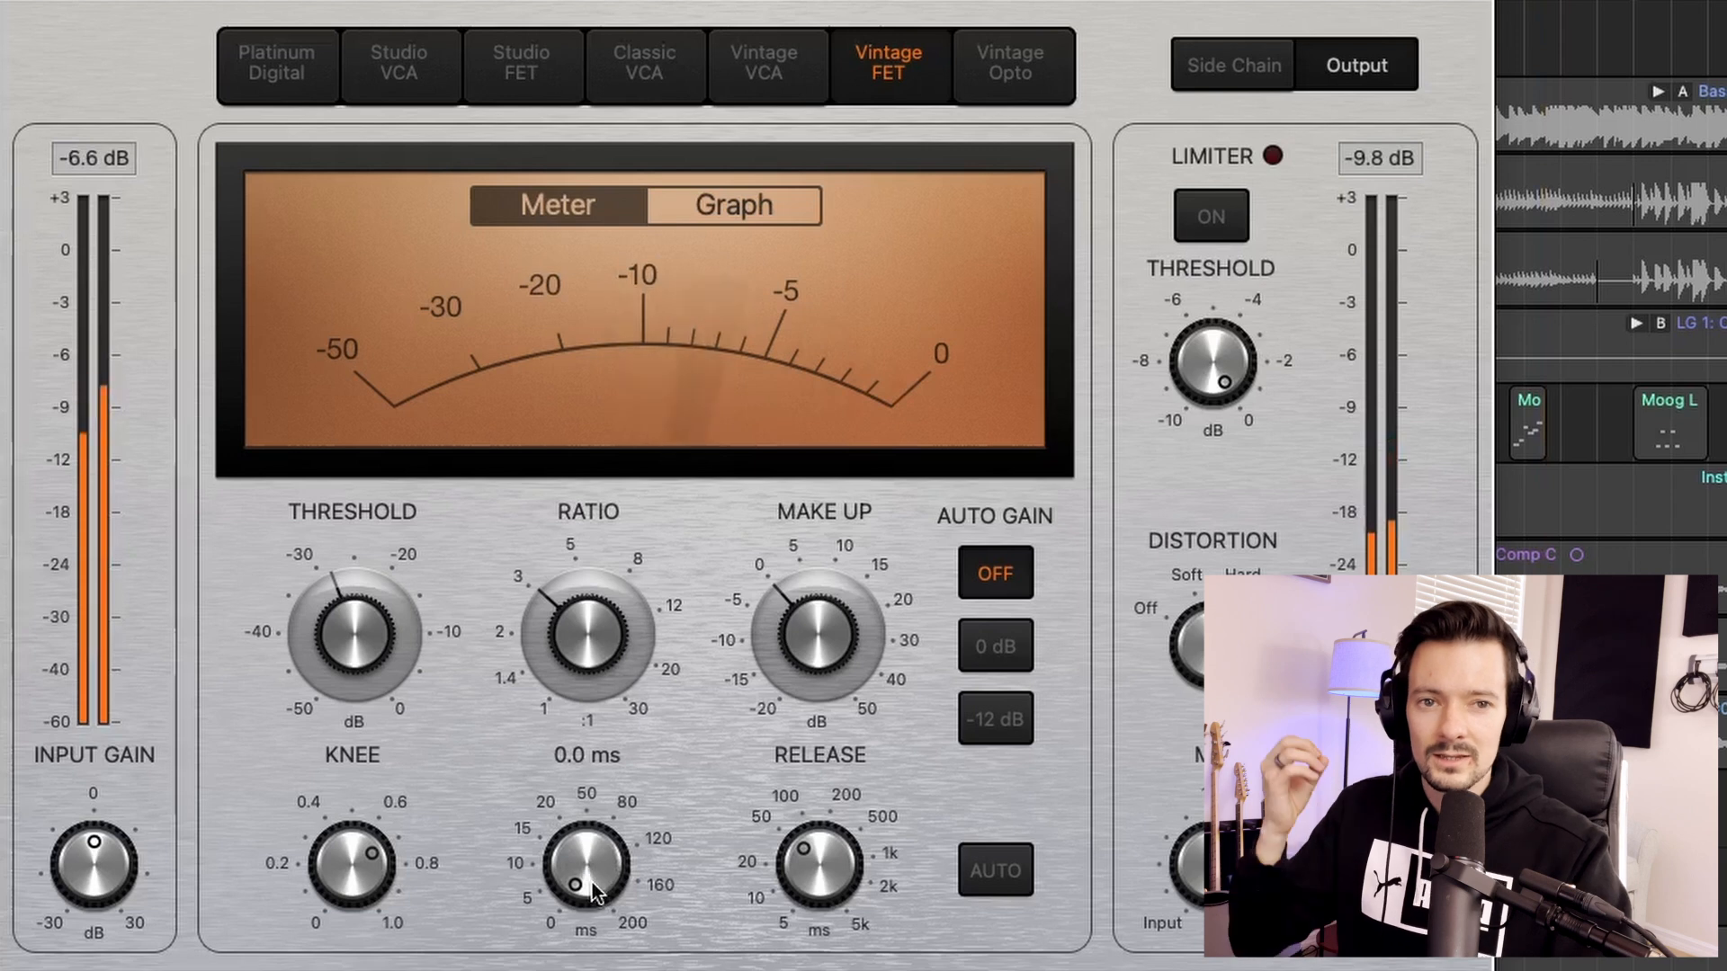
Step: Raise the attack to 18.5 ms and lower the threshold to about -30 dB
{"action": "left_click_drag", "start_coordinate": [592, 882], "coordinate": [591, 778]}
{"action": "left_click_drag", "start_coordinate": [351, 628], "coordinate": [345, 647]}
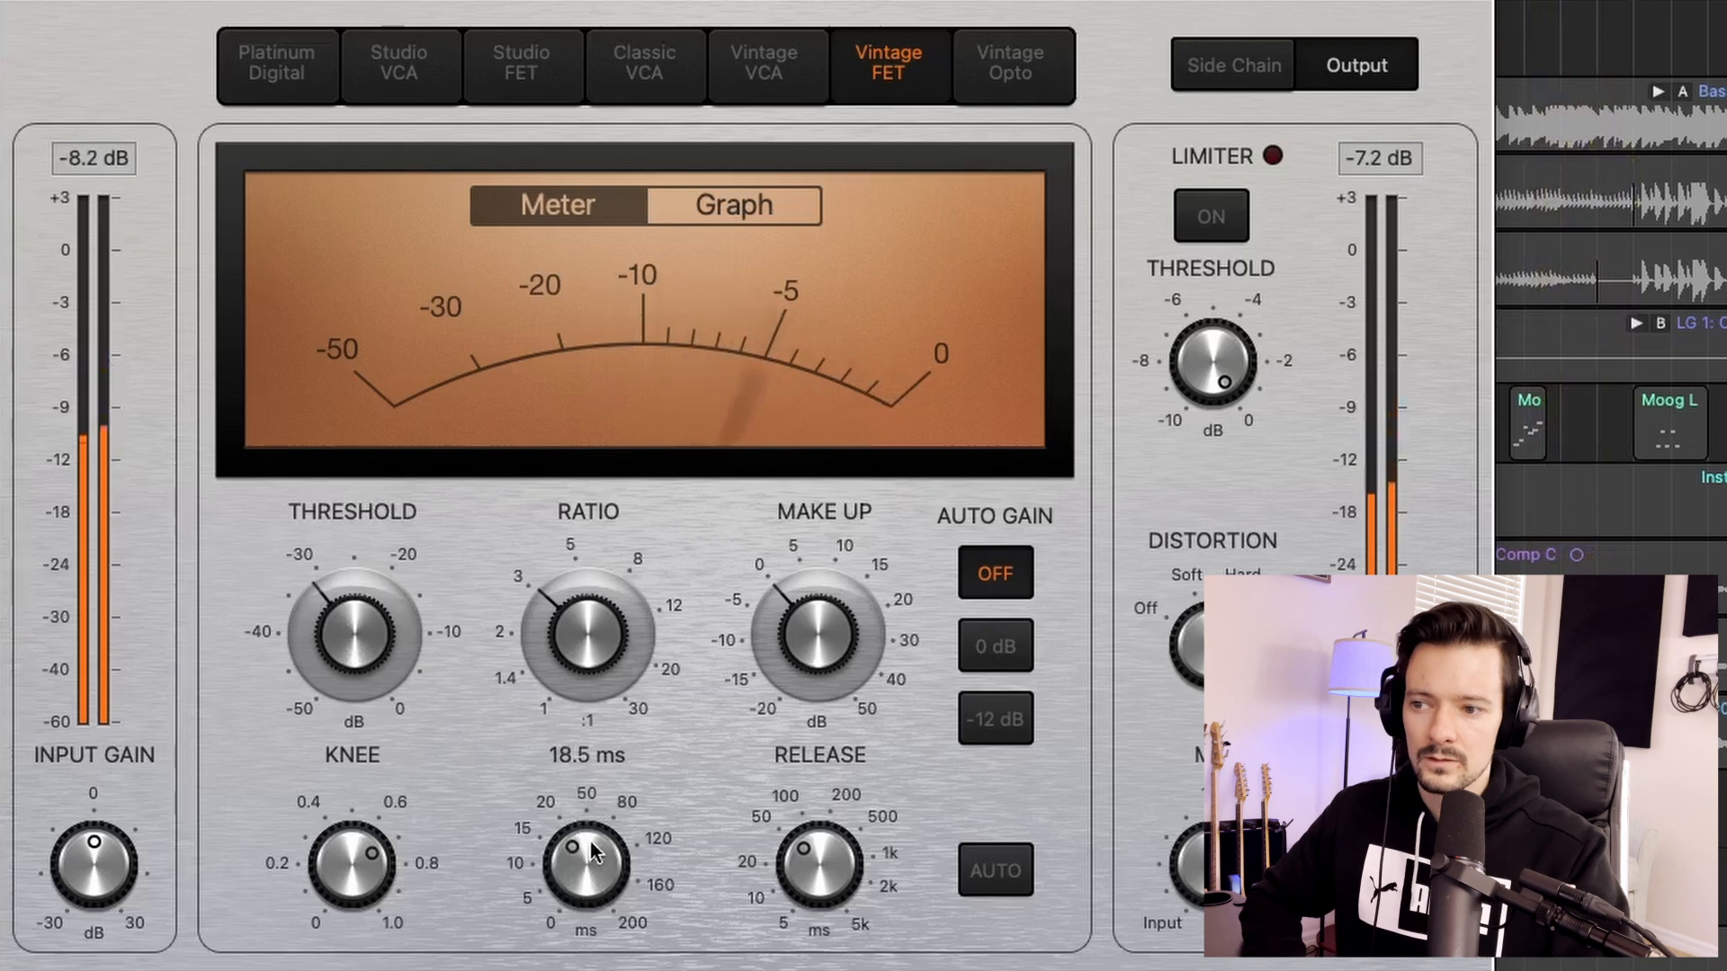
Step: Compare a 1.5 ms attack with 26.0 ms, keep the slower setting, and shorten the release time slightly
{"action": "left_click_drag", "start_coordinate": [592, 857], "coordinate": [585, 963]}
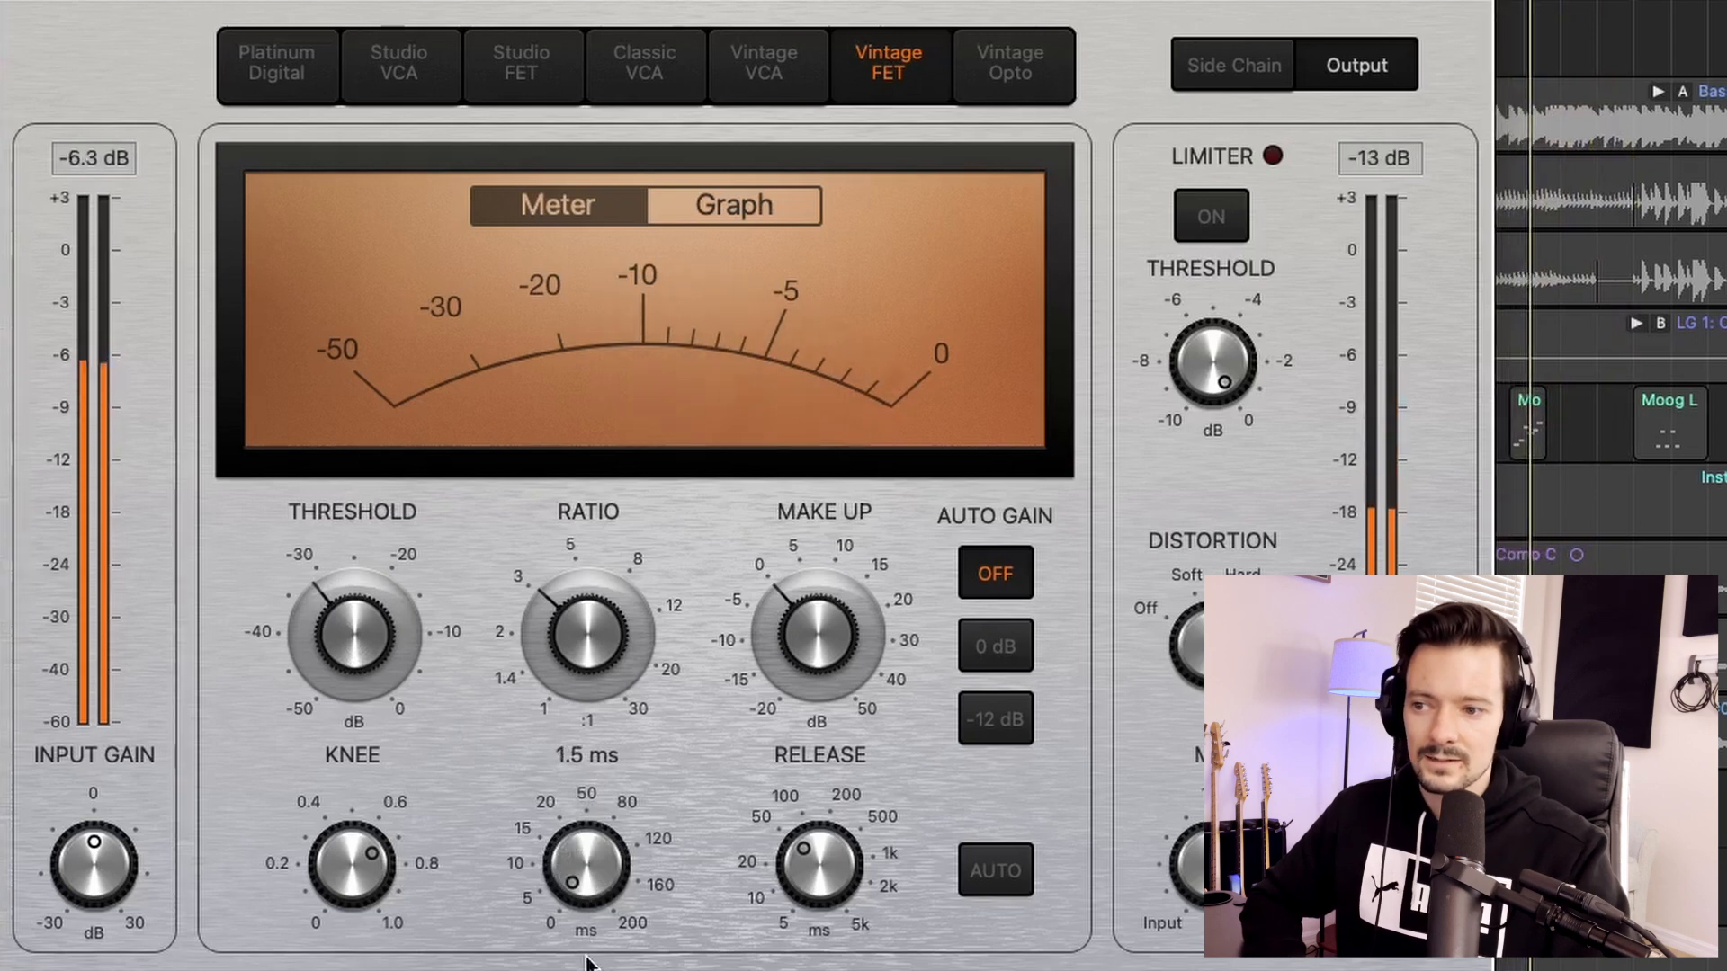
{"action": "left_click_drag", "start_coordinate": [599, 884], "coordinate": [595, 735]}
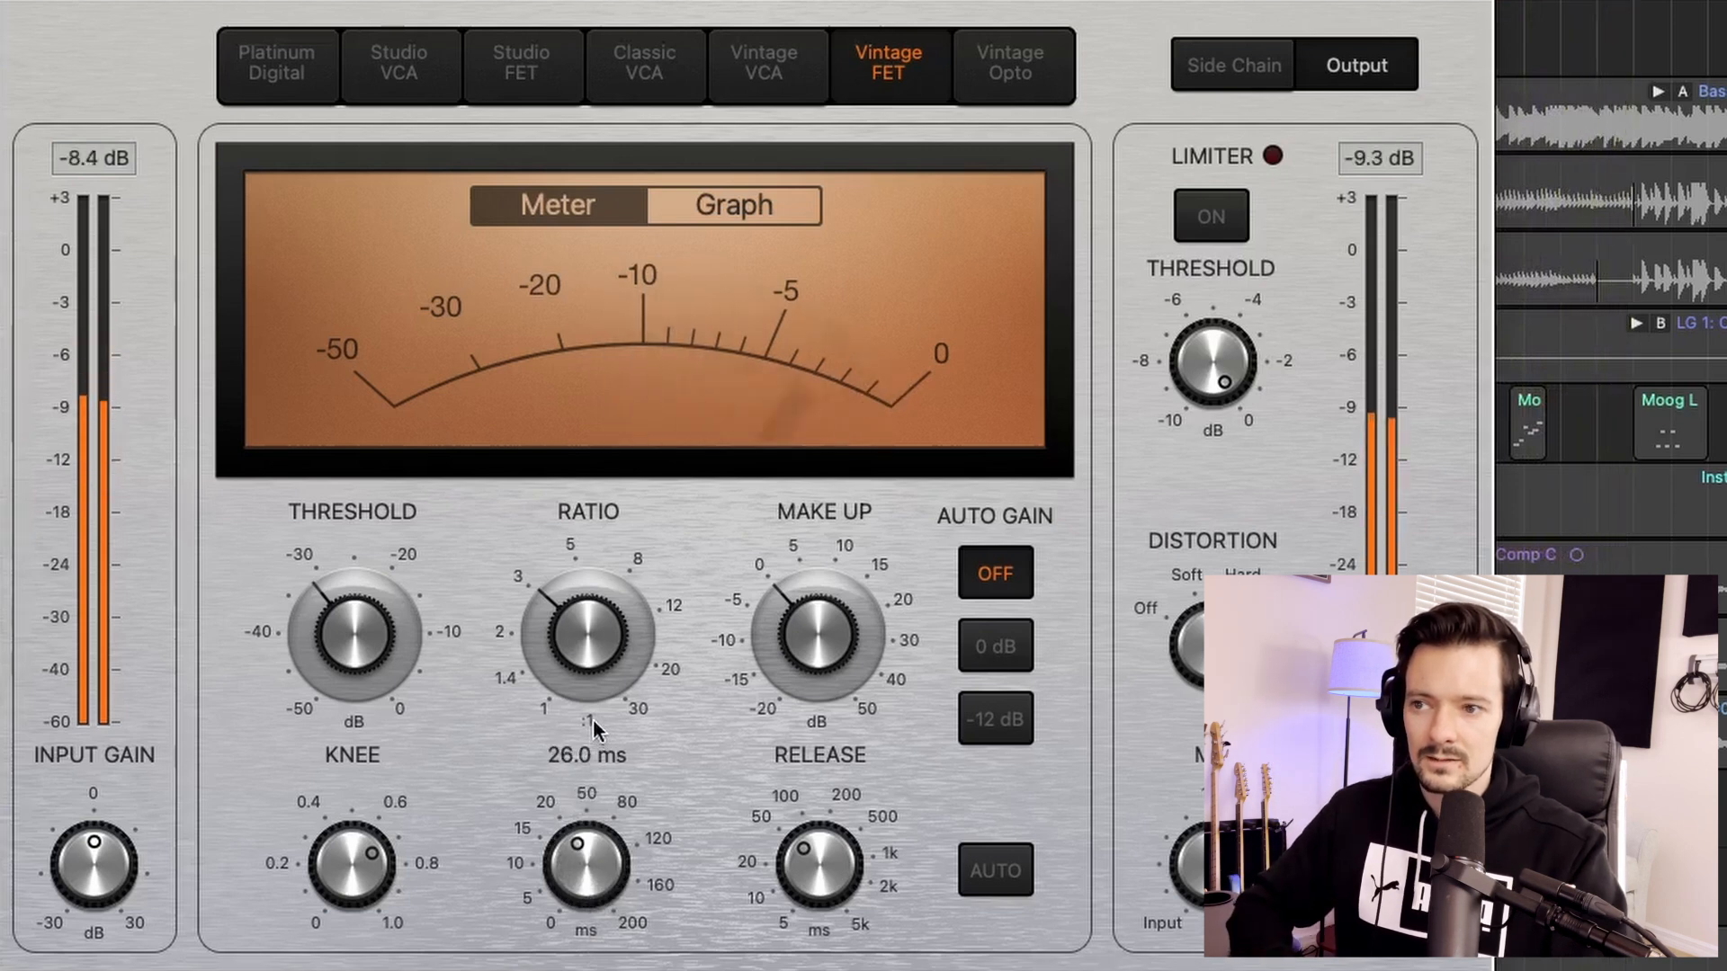
{"action": "mouse_move", "coordinate": [836, 895]}
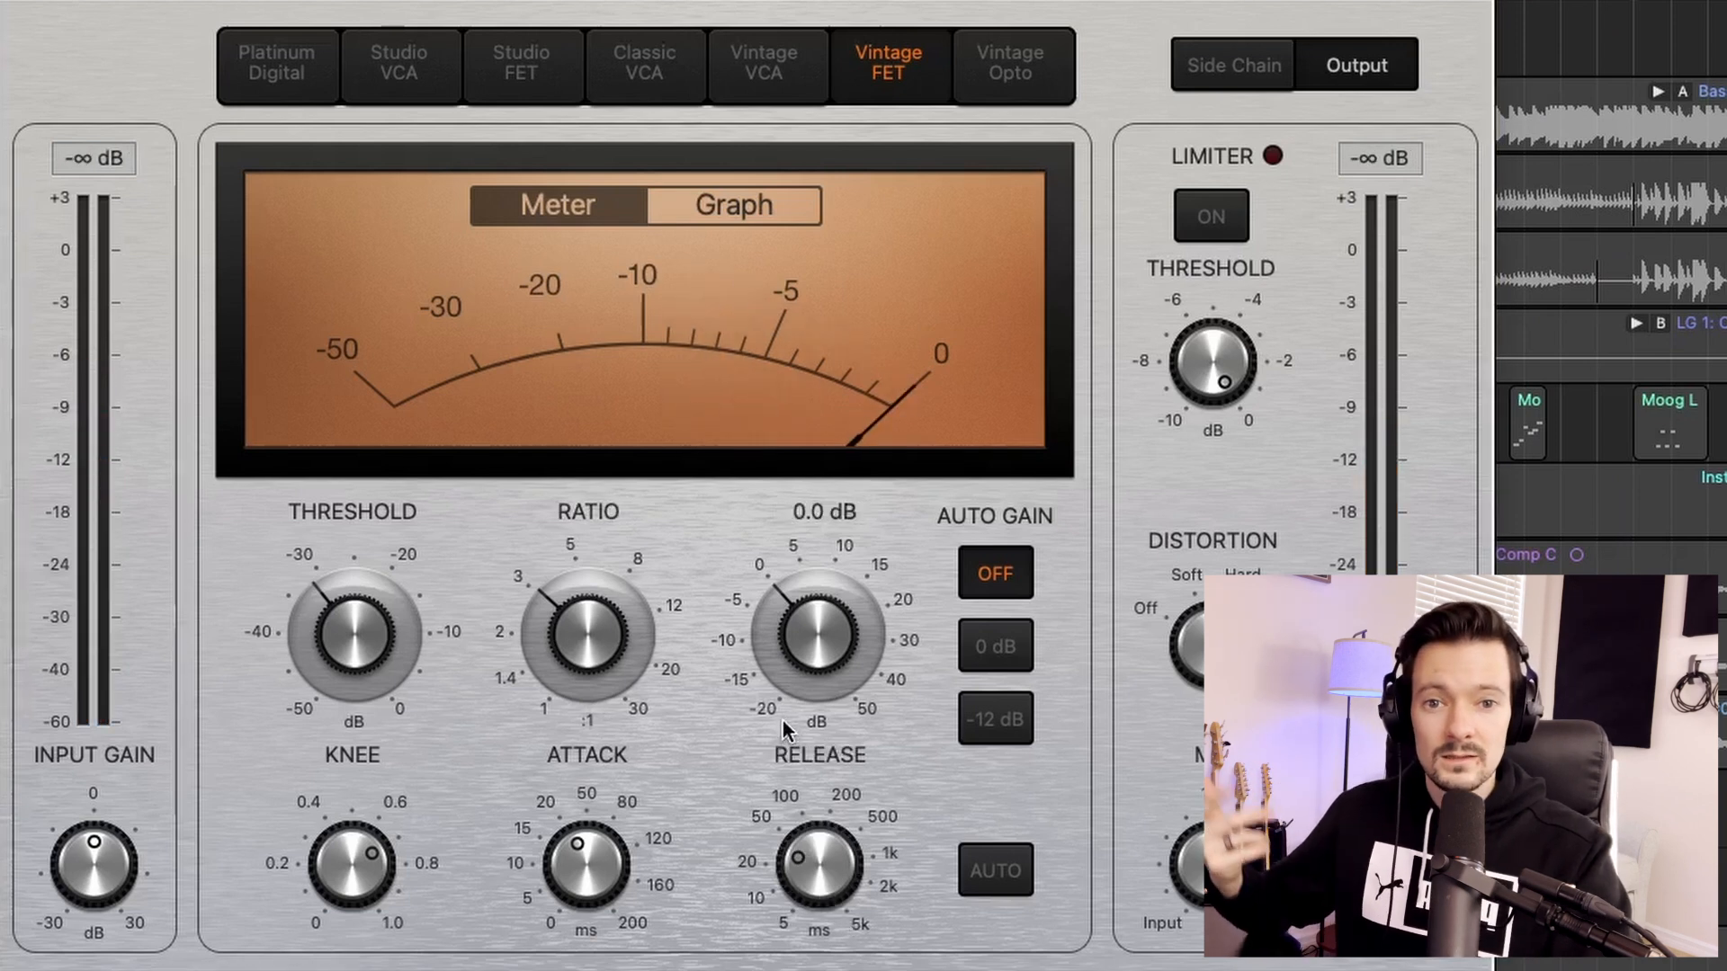
{"action": "mouse_move", "coordinate": [798, 877]}
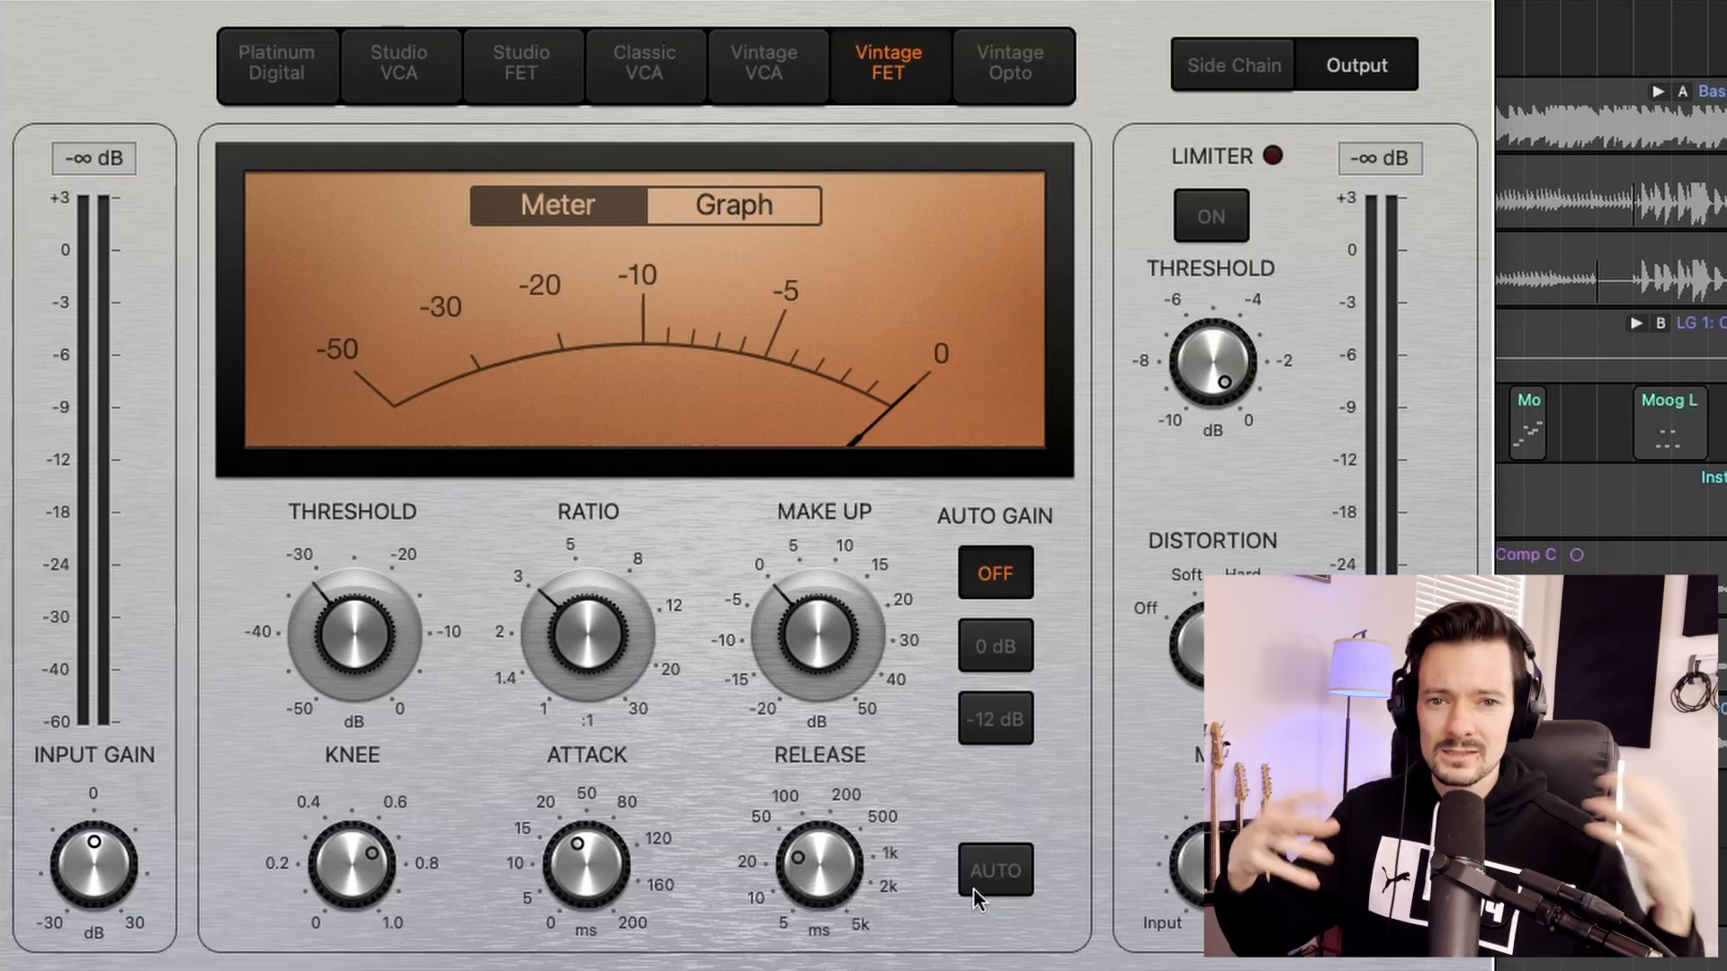
Step: Play the track, shorten the release to 5.0 ms, and lower the threshold to about -36 dB with a slightly faster attack
{"action": "mouse_move", "coordinate": [846, 845]}
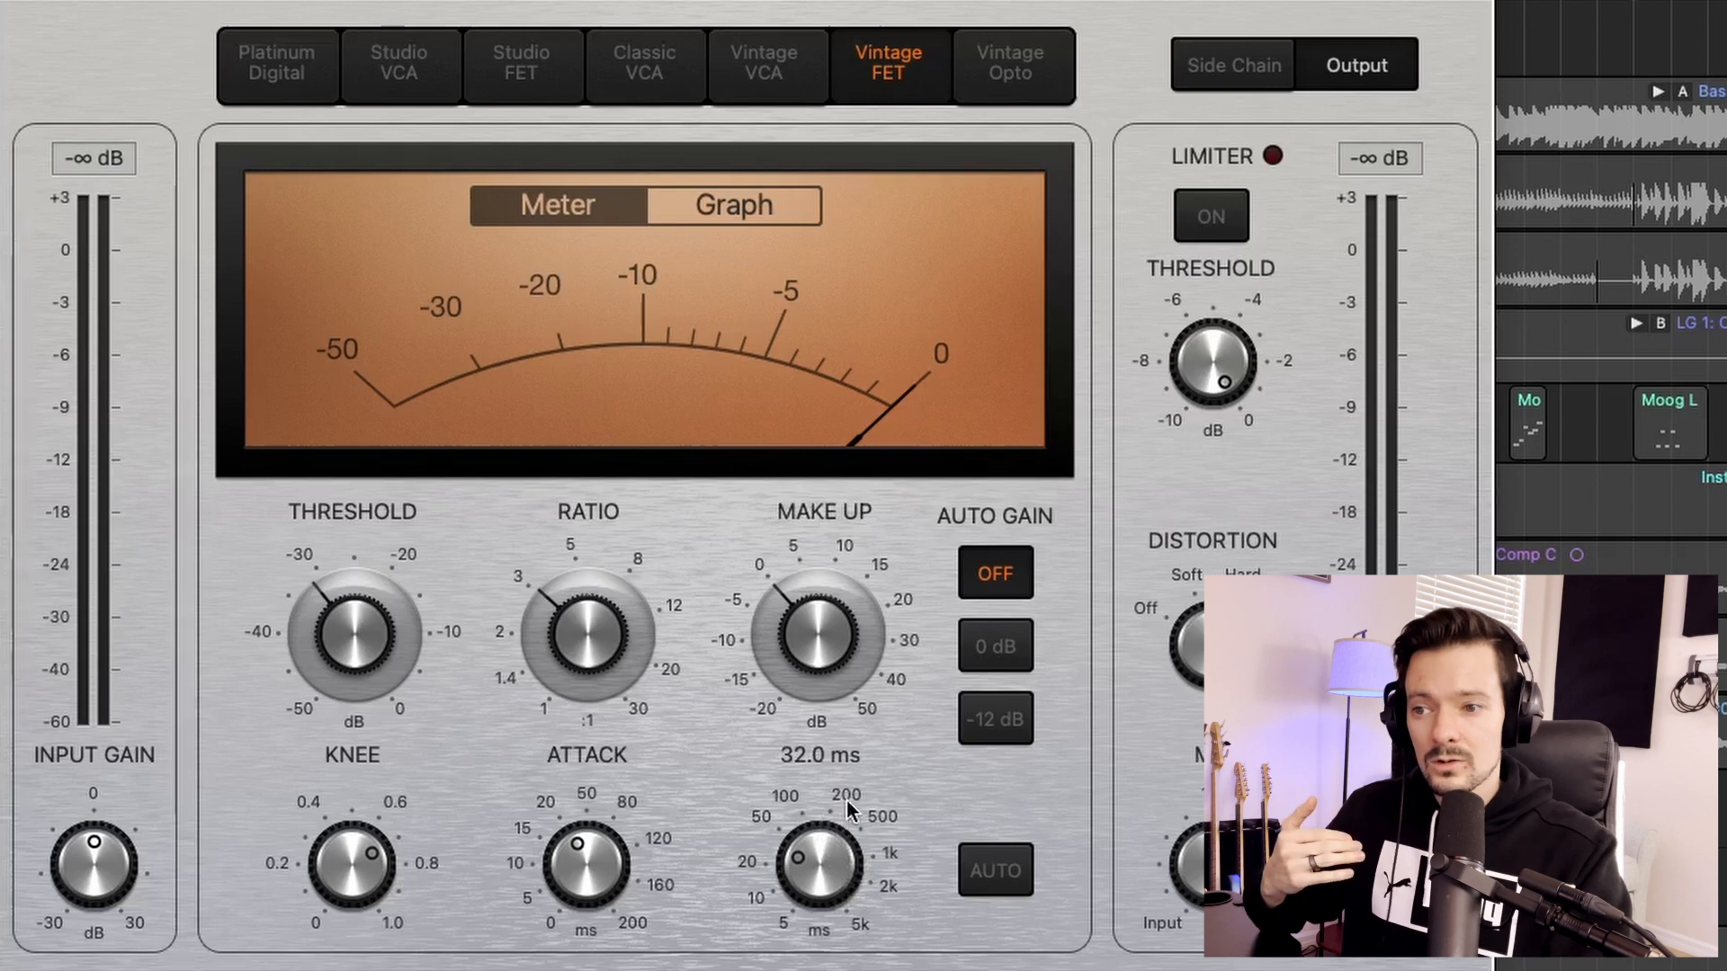
{"action": "mouse_move", "coordinate": [47, 882]}
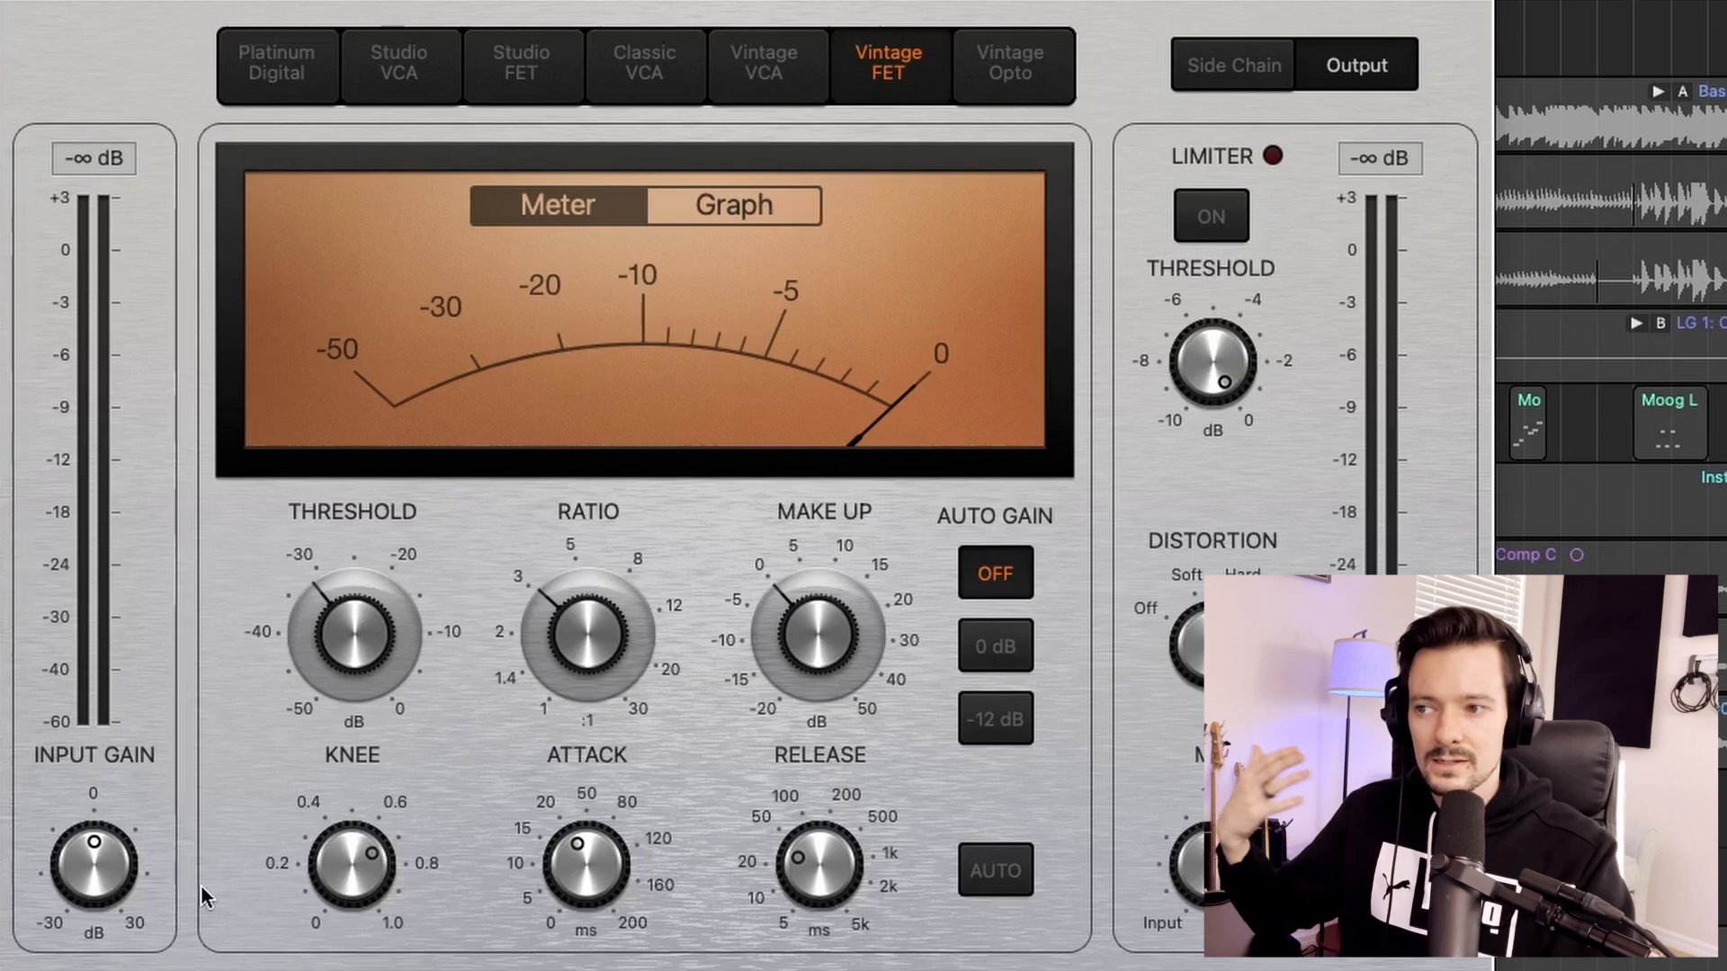
{"action": "key", "text": "space"}
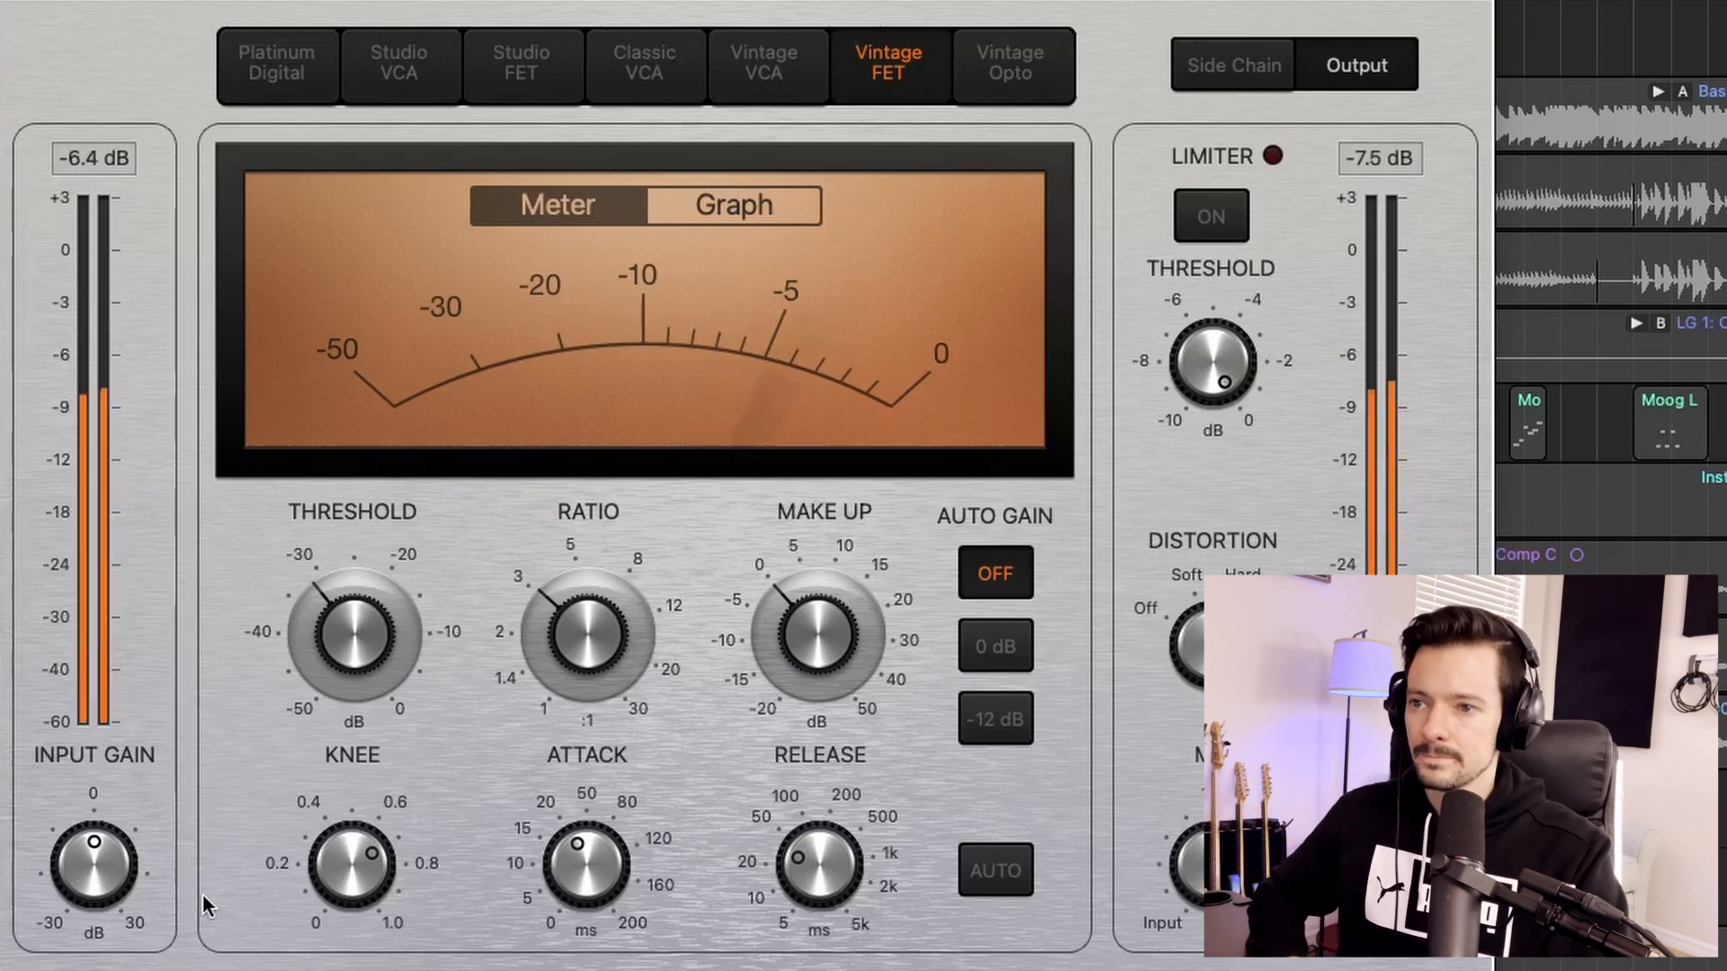
{"action": "left_click_drag", "start_coordinate": [783, 900], "coordinate": [801, 940]}
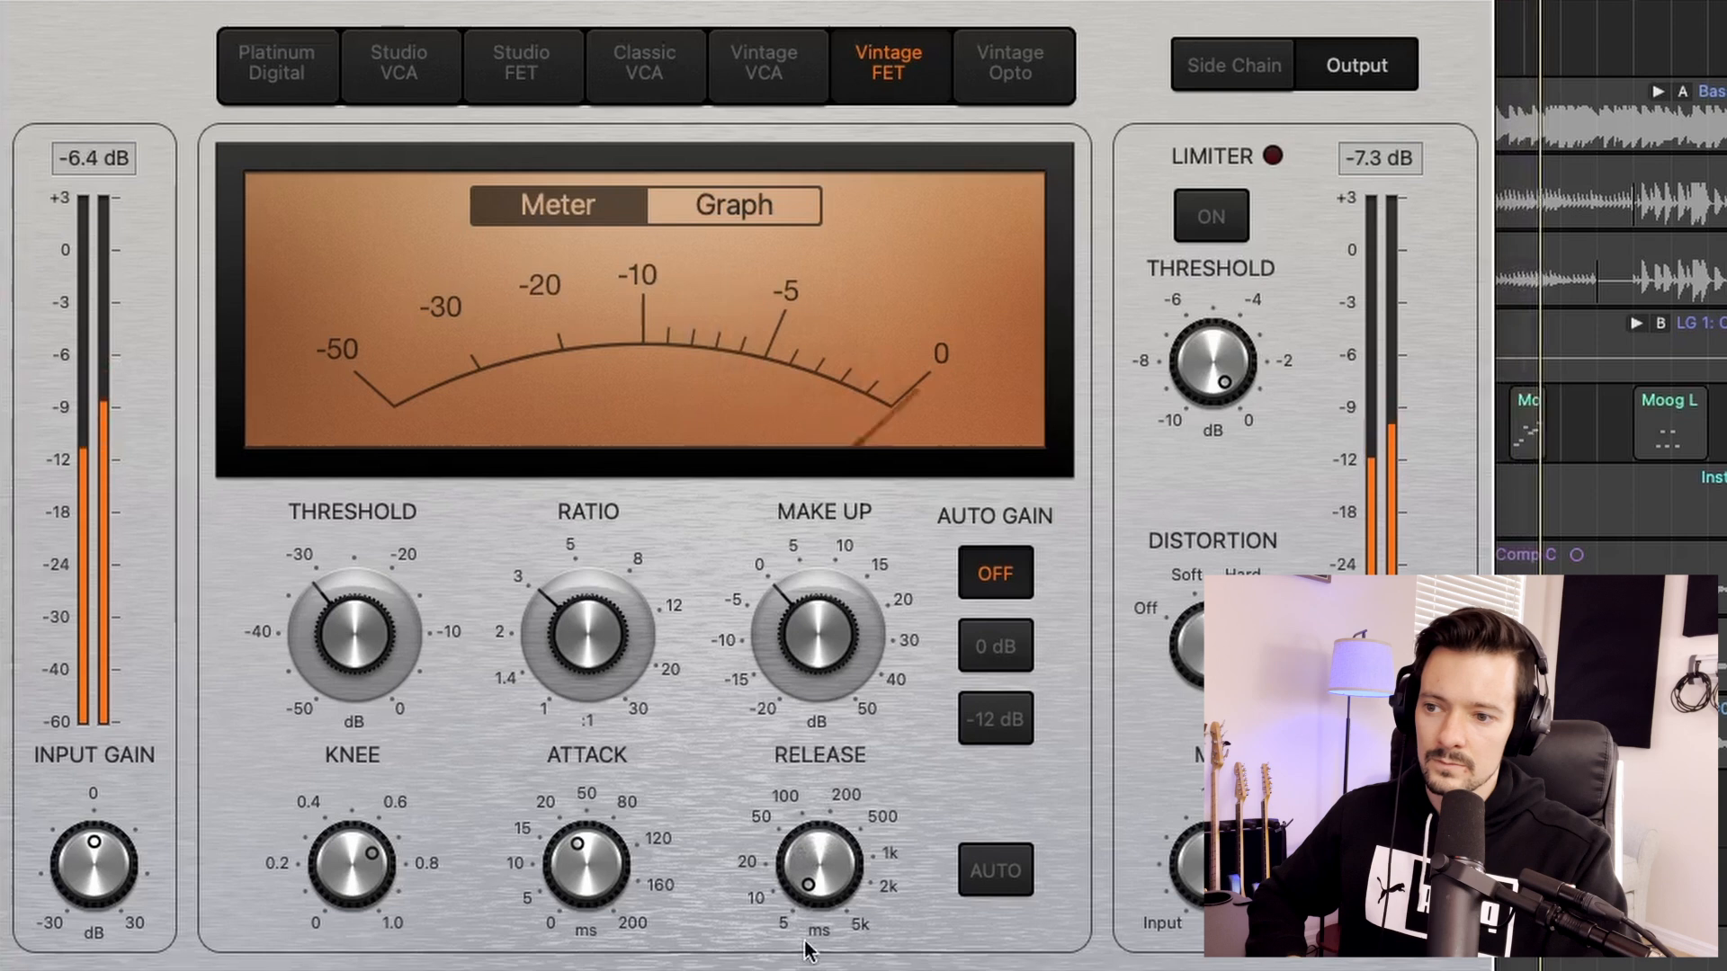
{"action": "left_click_drag", "start_coordinate": [361, 663], "coordinate": [359, 676]}
{"action": "left_click_drag", "start_coordinate": [584, 861], "coordinate": [587, 872]}
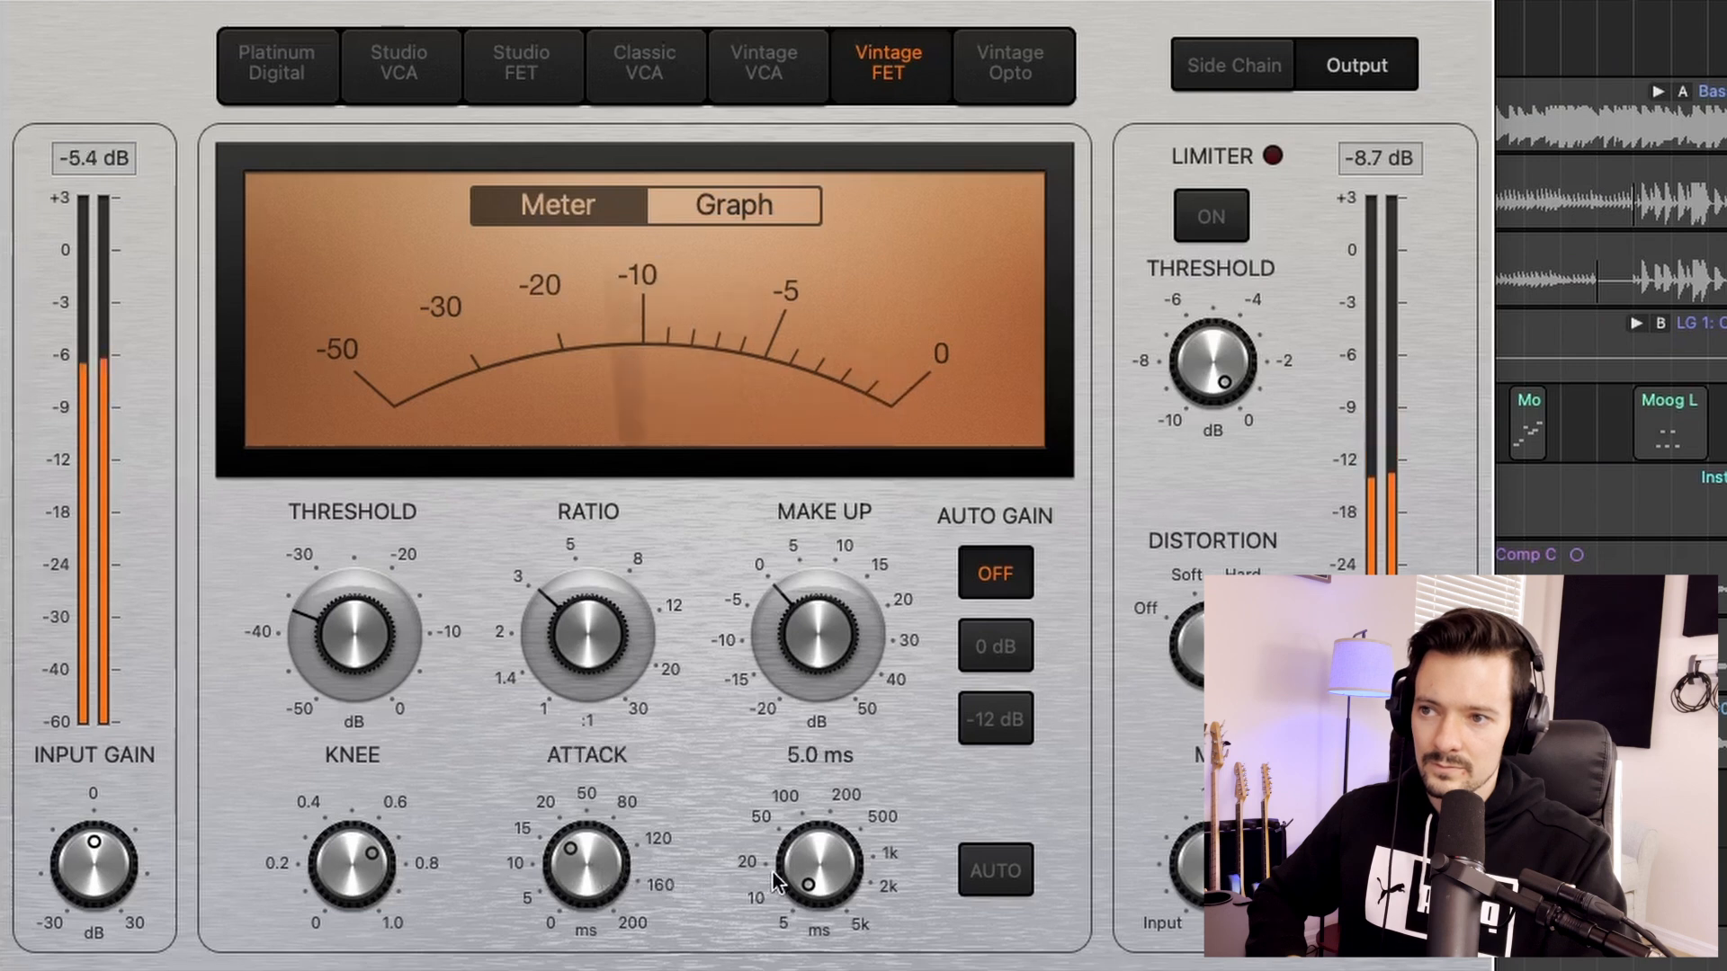
{"action": "left_click_drag", "start_coordinate": [616, 880], "coordinate": [616, 874]}
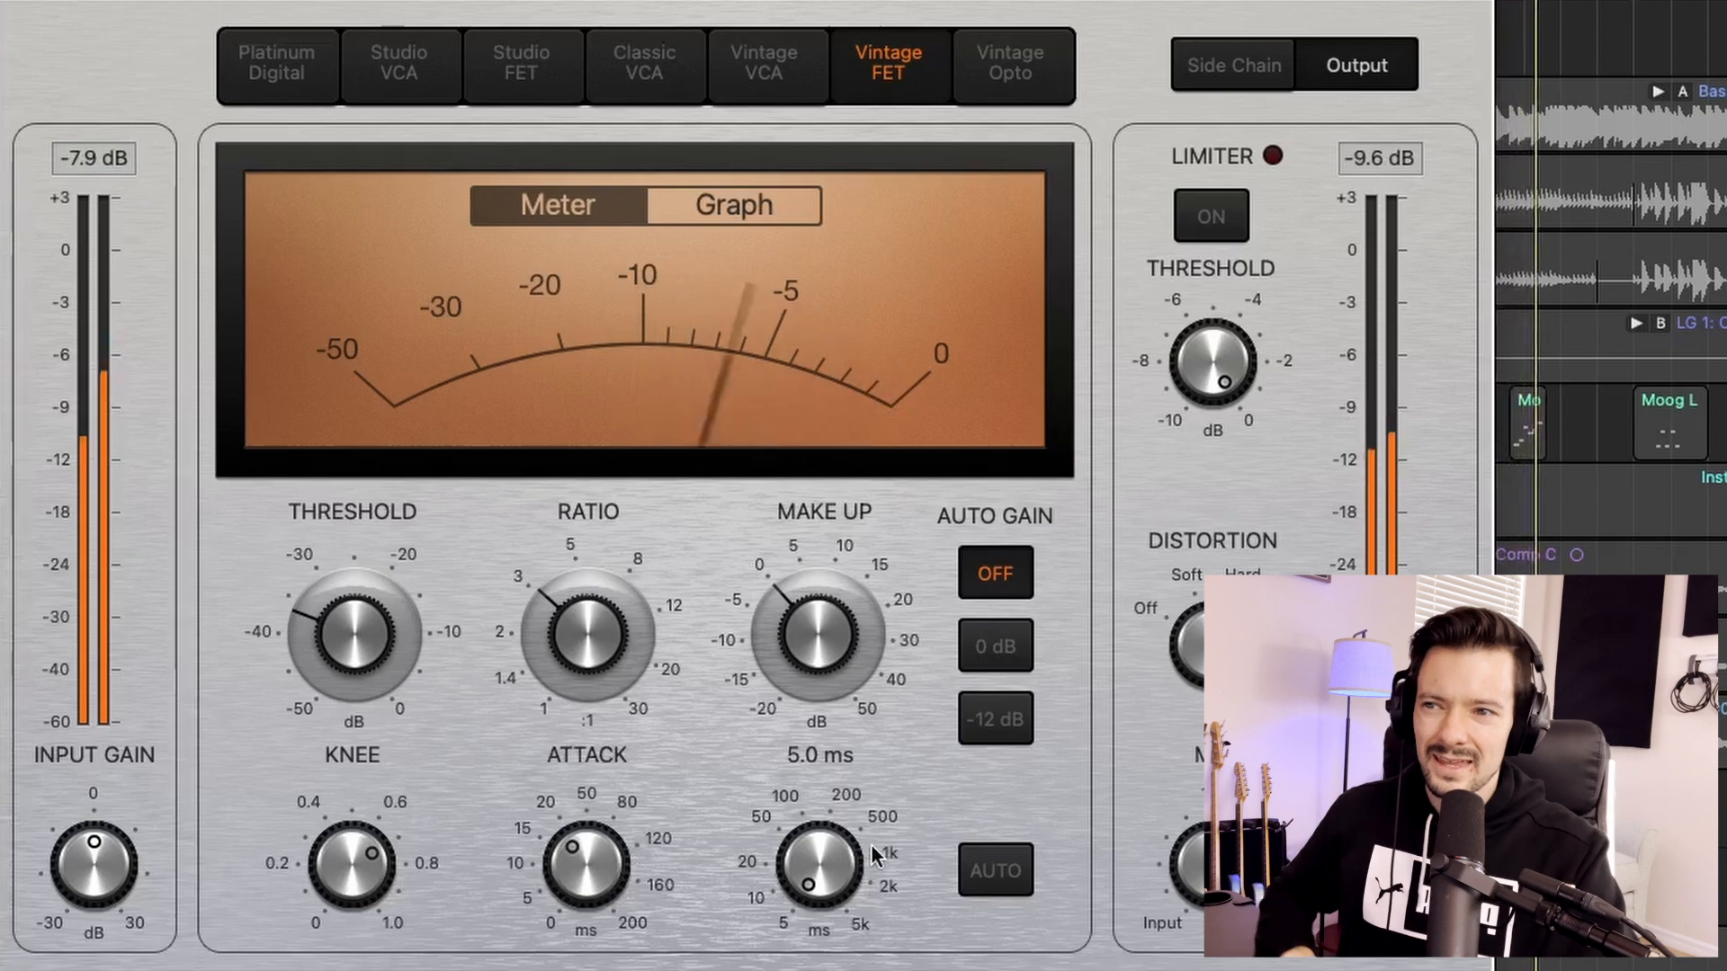
Step: Raise the threshold to -30.5 dB and lengthen the release, comparing 48.0 ms with 190.0 ms
{"action": "left_click_drag", "start_coordinate": [821, 877], "coordinate": [816, 780]}
{"action": "left_click_drag", "start_coordinate": [312, 619], "coordinate": [312, 596]}
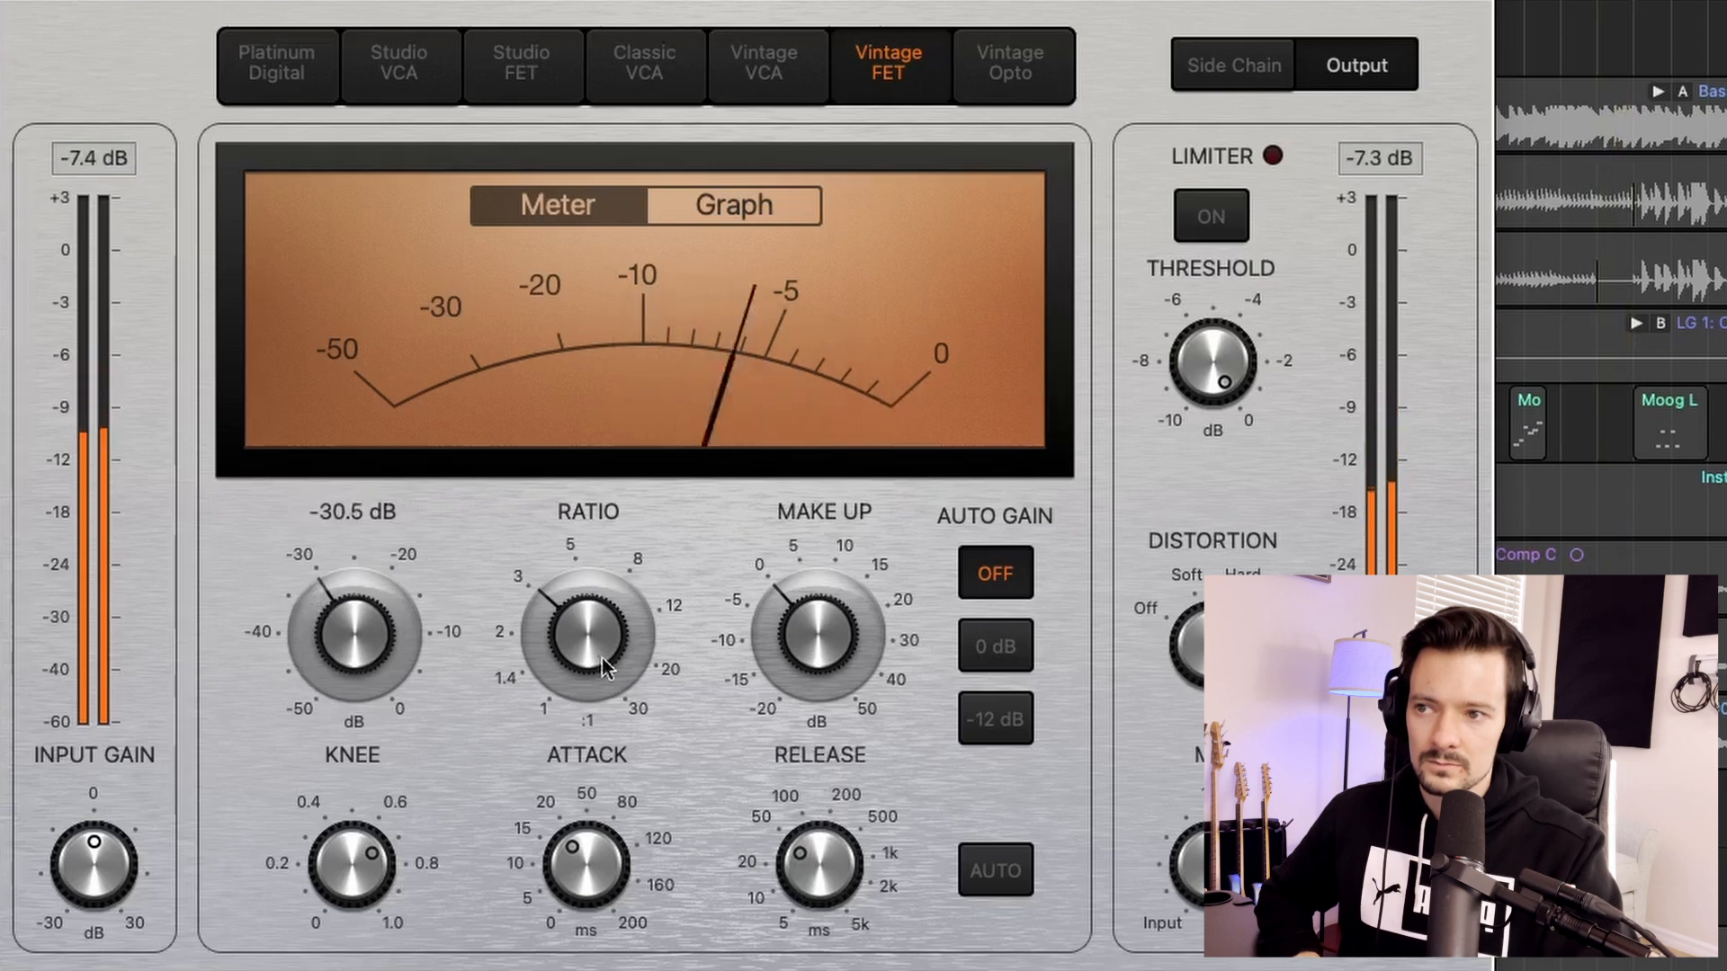
{"action": "mouse_move", "coordinate": [781, 789]}
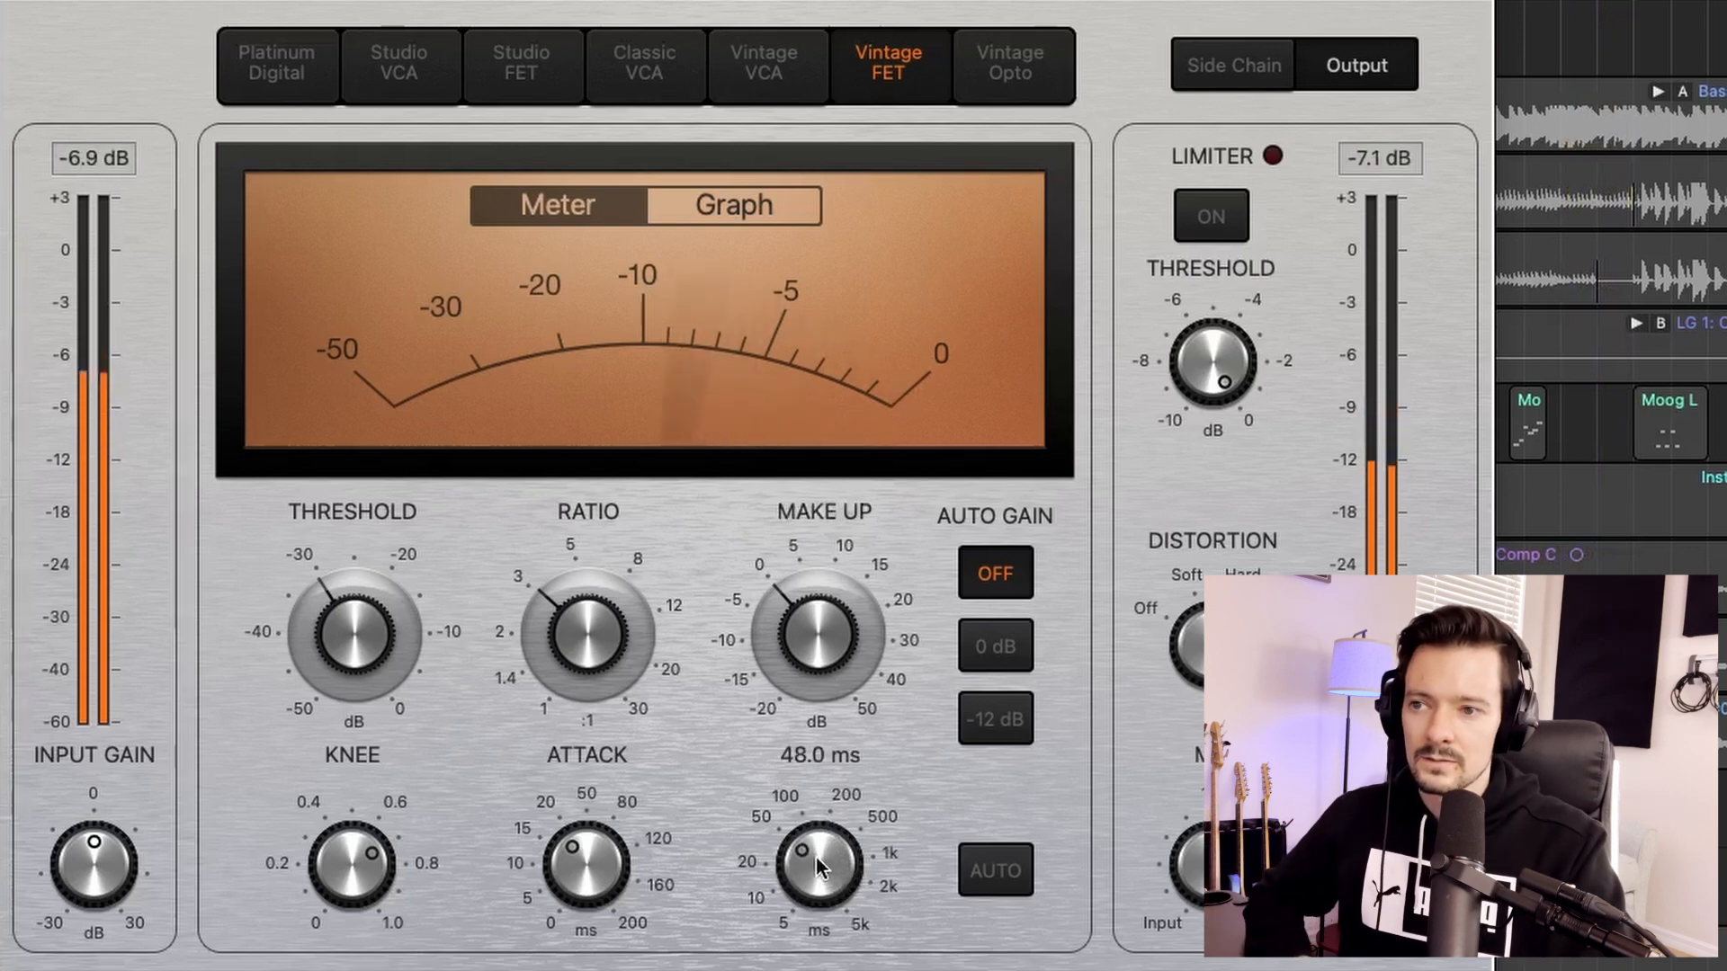
{"action": "scroll", "coordinate": [817, 855], "scroll_direction": "up", "scroll_amount": 2}
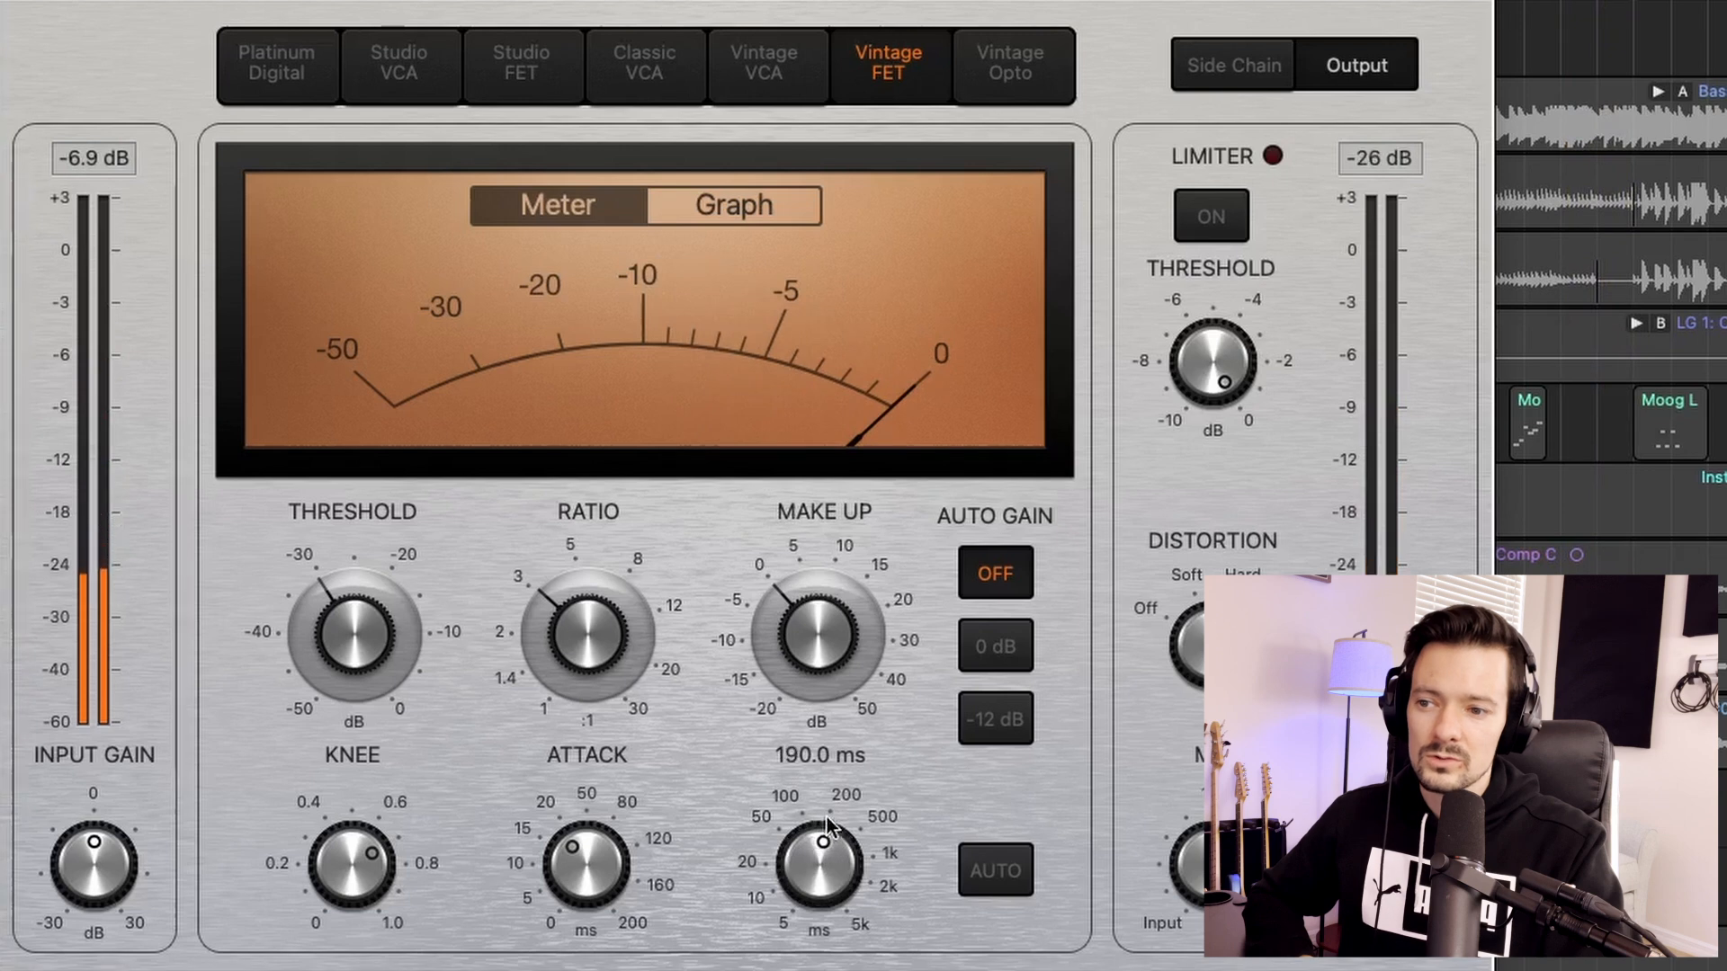
{"action": "left_click_drag", "start_coordinate": [833, 834], "coordinate": [837, 775]}
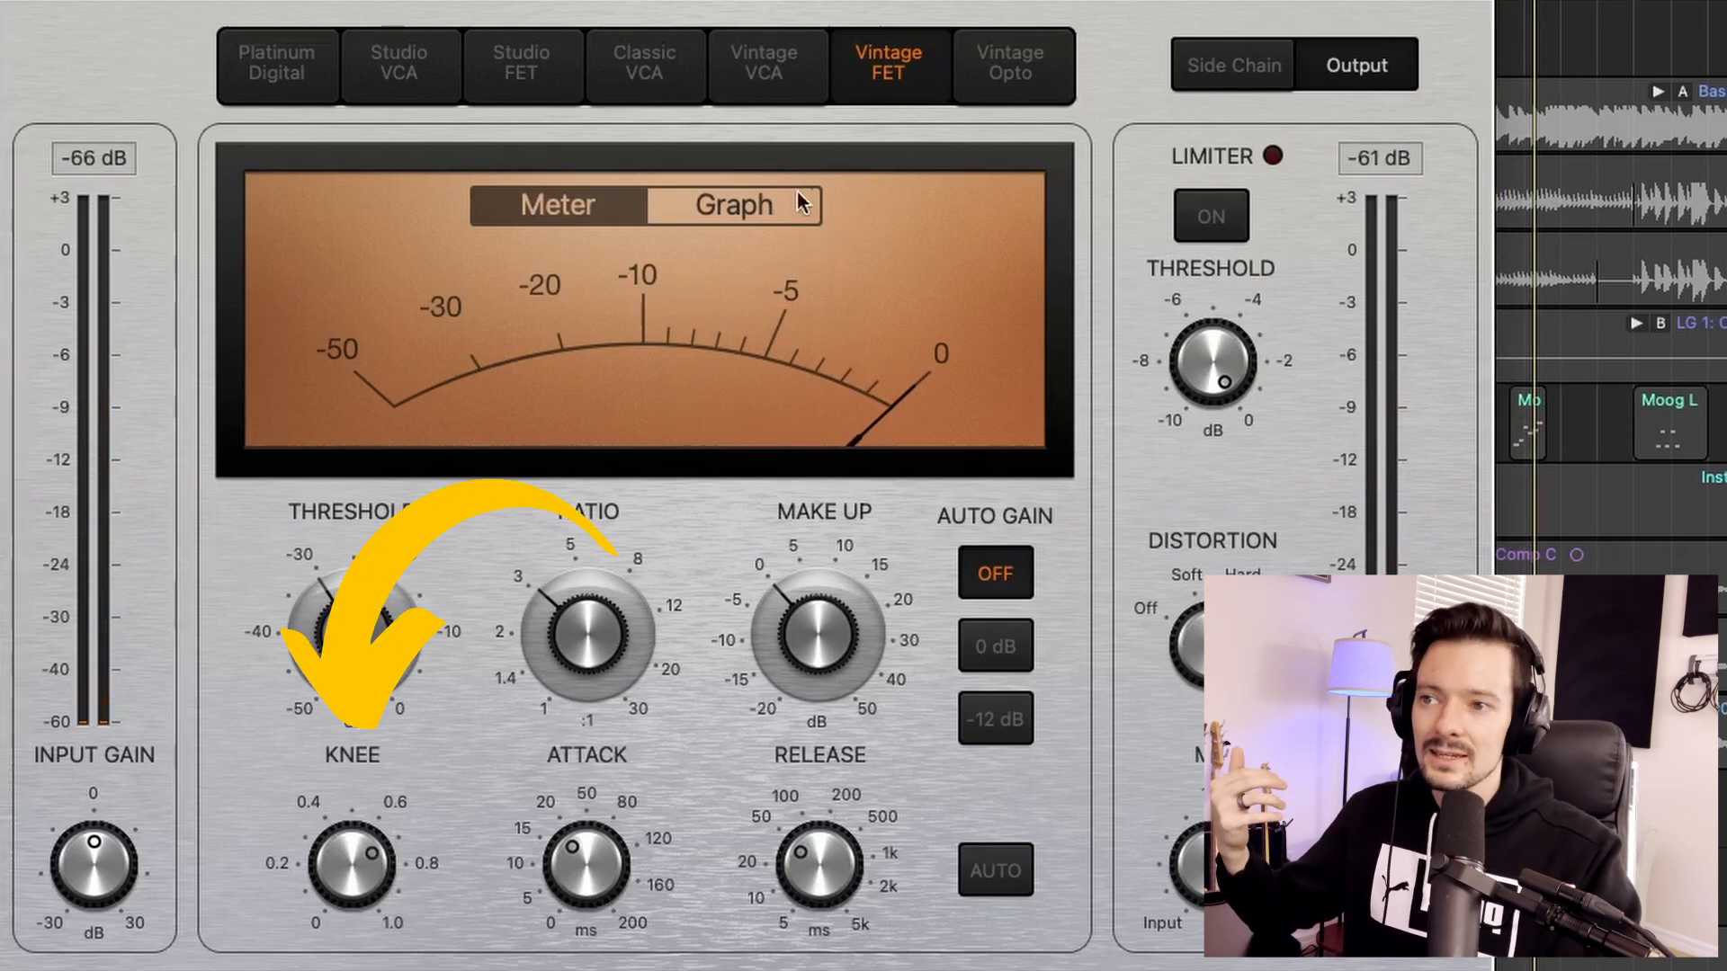
Step: Display the compression graph, and raise the threshold to about -19 dB and the ratio to about 4:1
{"action": "left_click", "coordinate": [734, 205]}
{"action": "left_click_drag", "start_coordinate": [352, 635], "coordinate": [353, 538]}
{"action": "left_click_drag", "start_coordinate": [602, 670], "coordinate": [593, 621]}
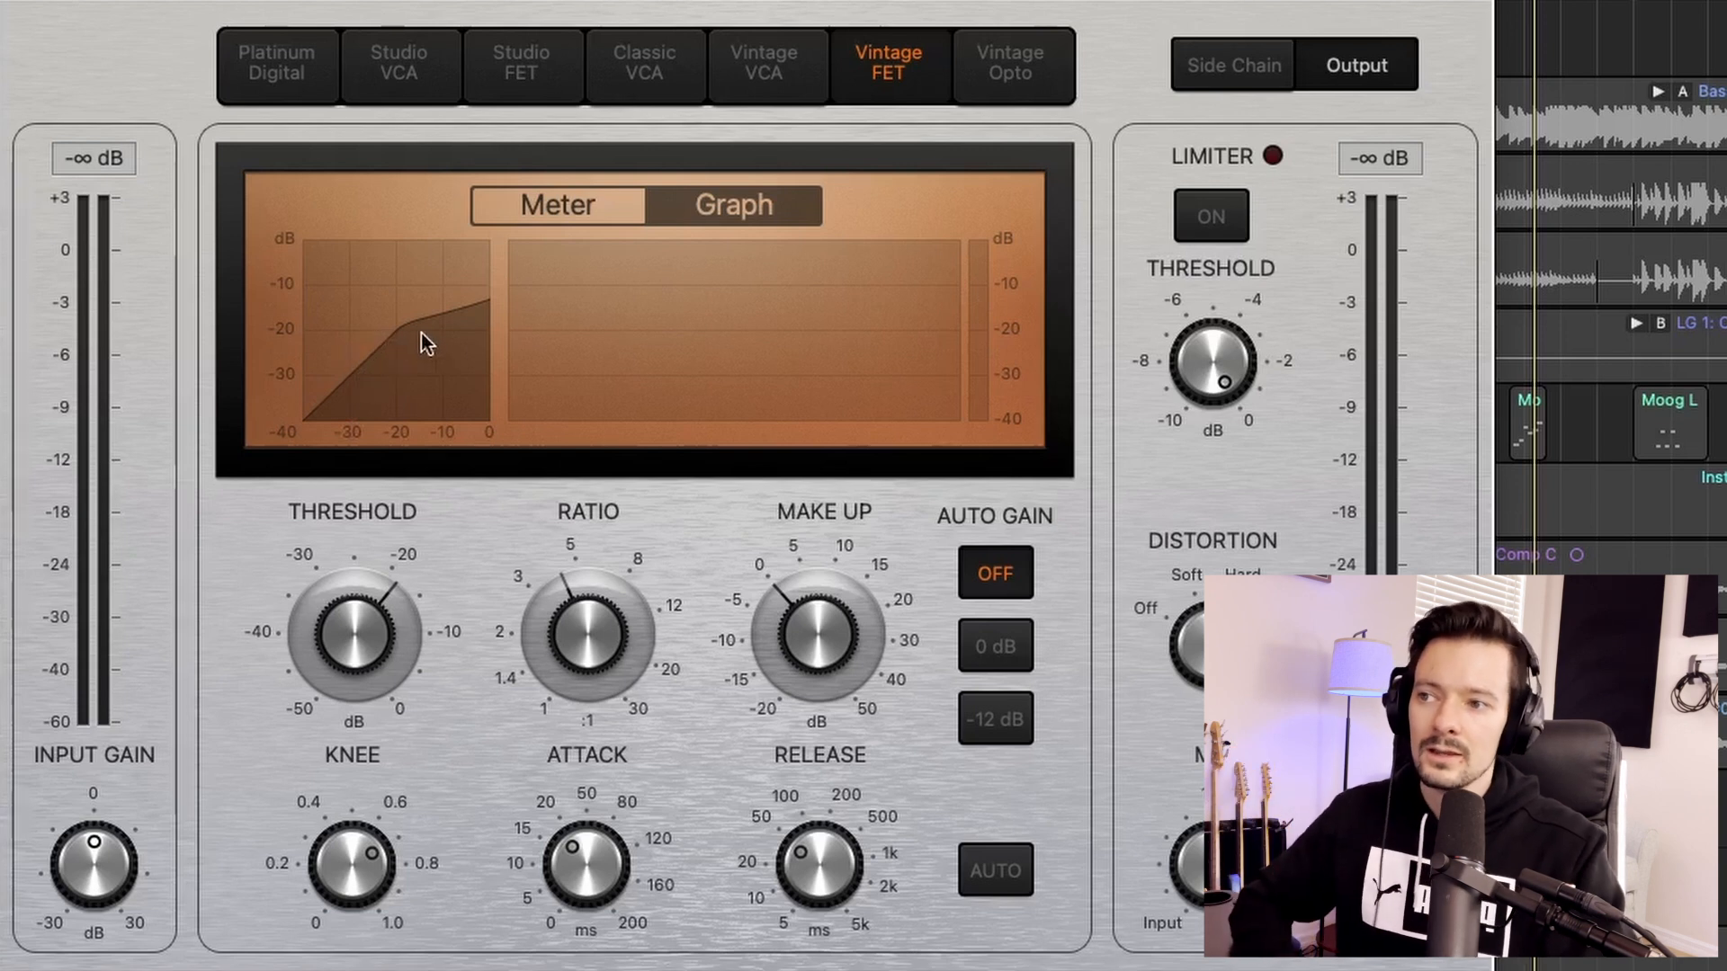
{"action": "left_click_drag", "start_coordinate": [392, 541], "coordinate": [395, 408]}
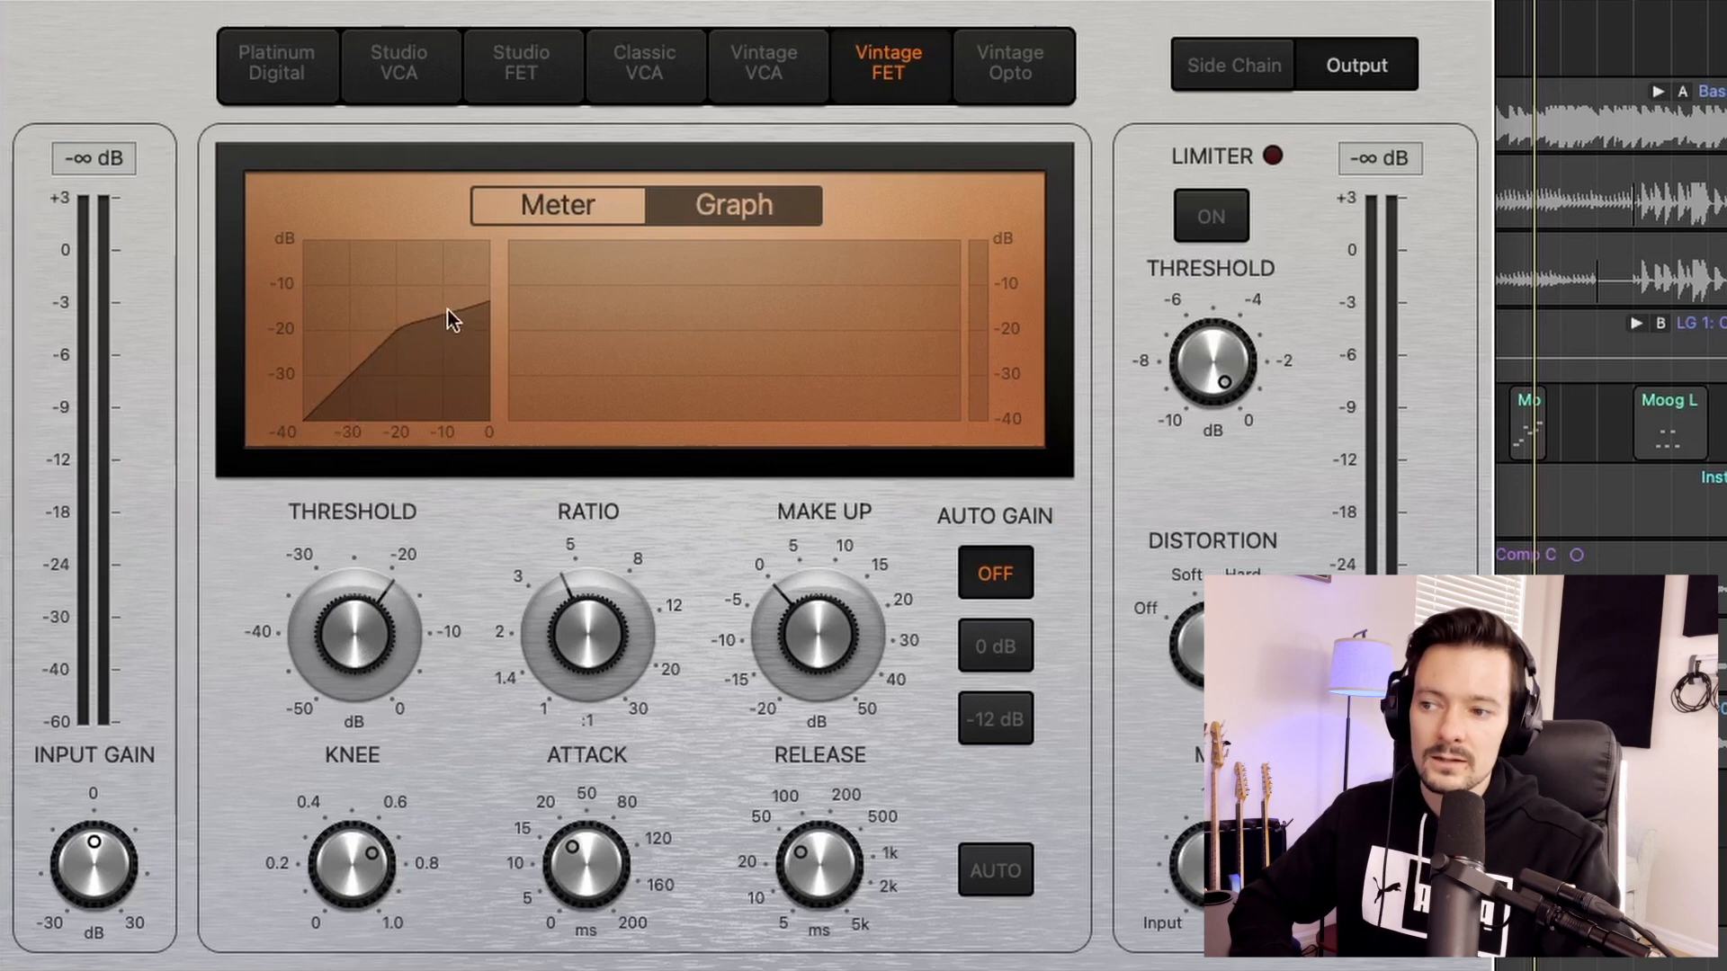
Step: Compare knee values of 0.0, 0.4 and 1.0 on the graph at a -19.0 dB threshold, then return the knee to 0.0
{"action": "left_click_drag", "start_coordinate": [339, 869], "coordinate": [339, 954]}
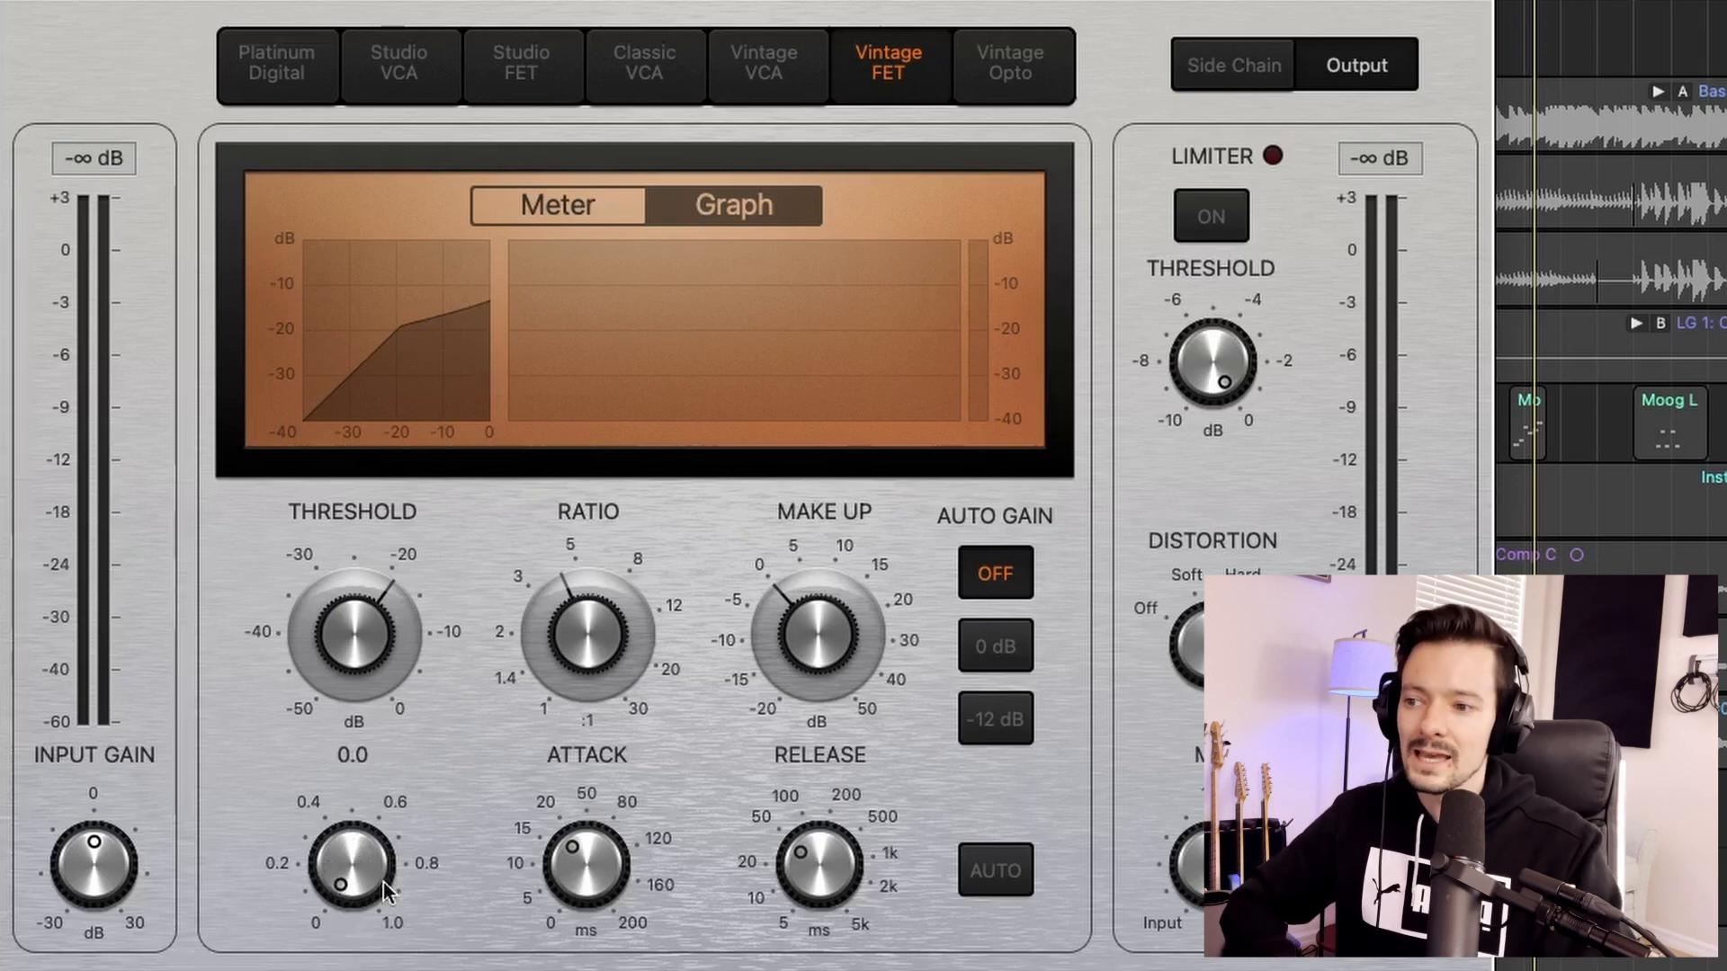
{"action": "left_click_drag", "start_coordinate": [369, 720], "coordinate": [373, 548]}
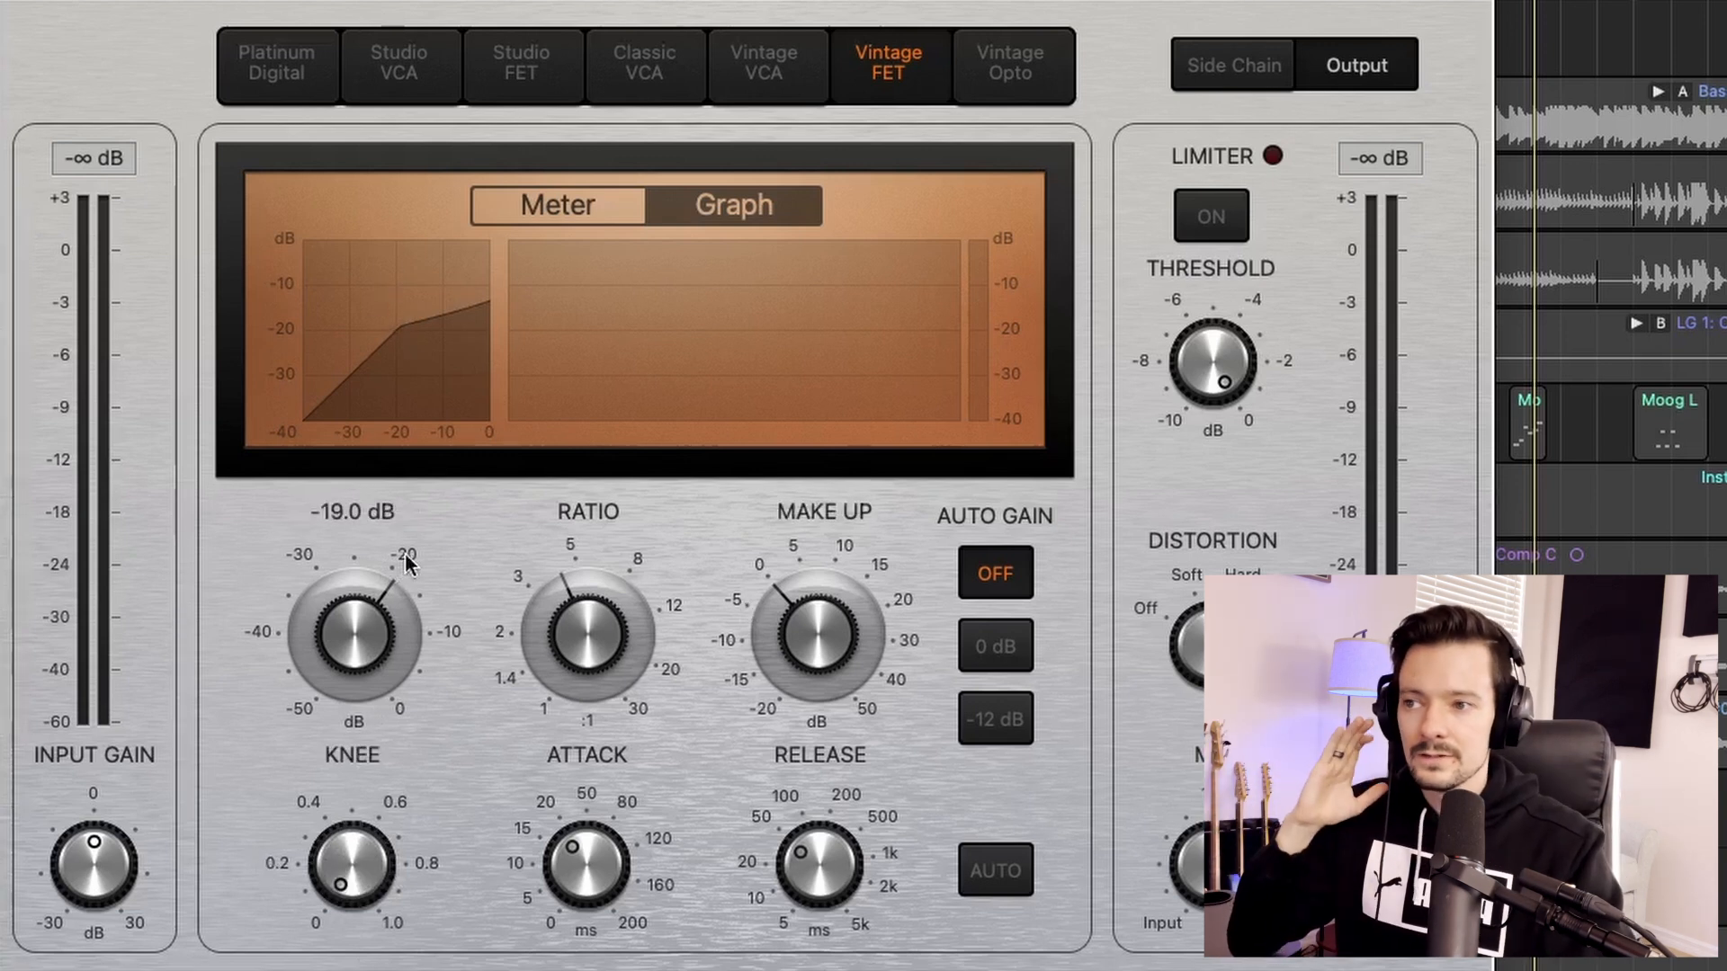
{"action": "left_click_drag", "start_coordinate": [364, 881], "coordinate": [336, 849]}
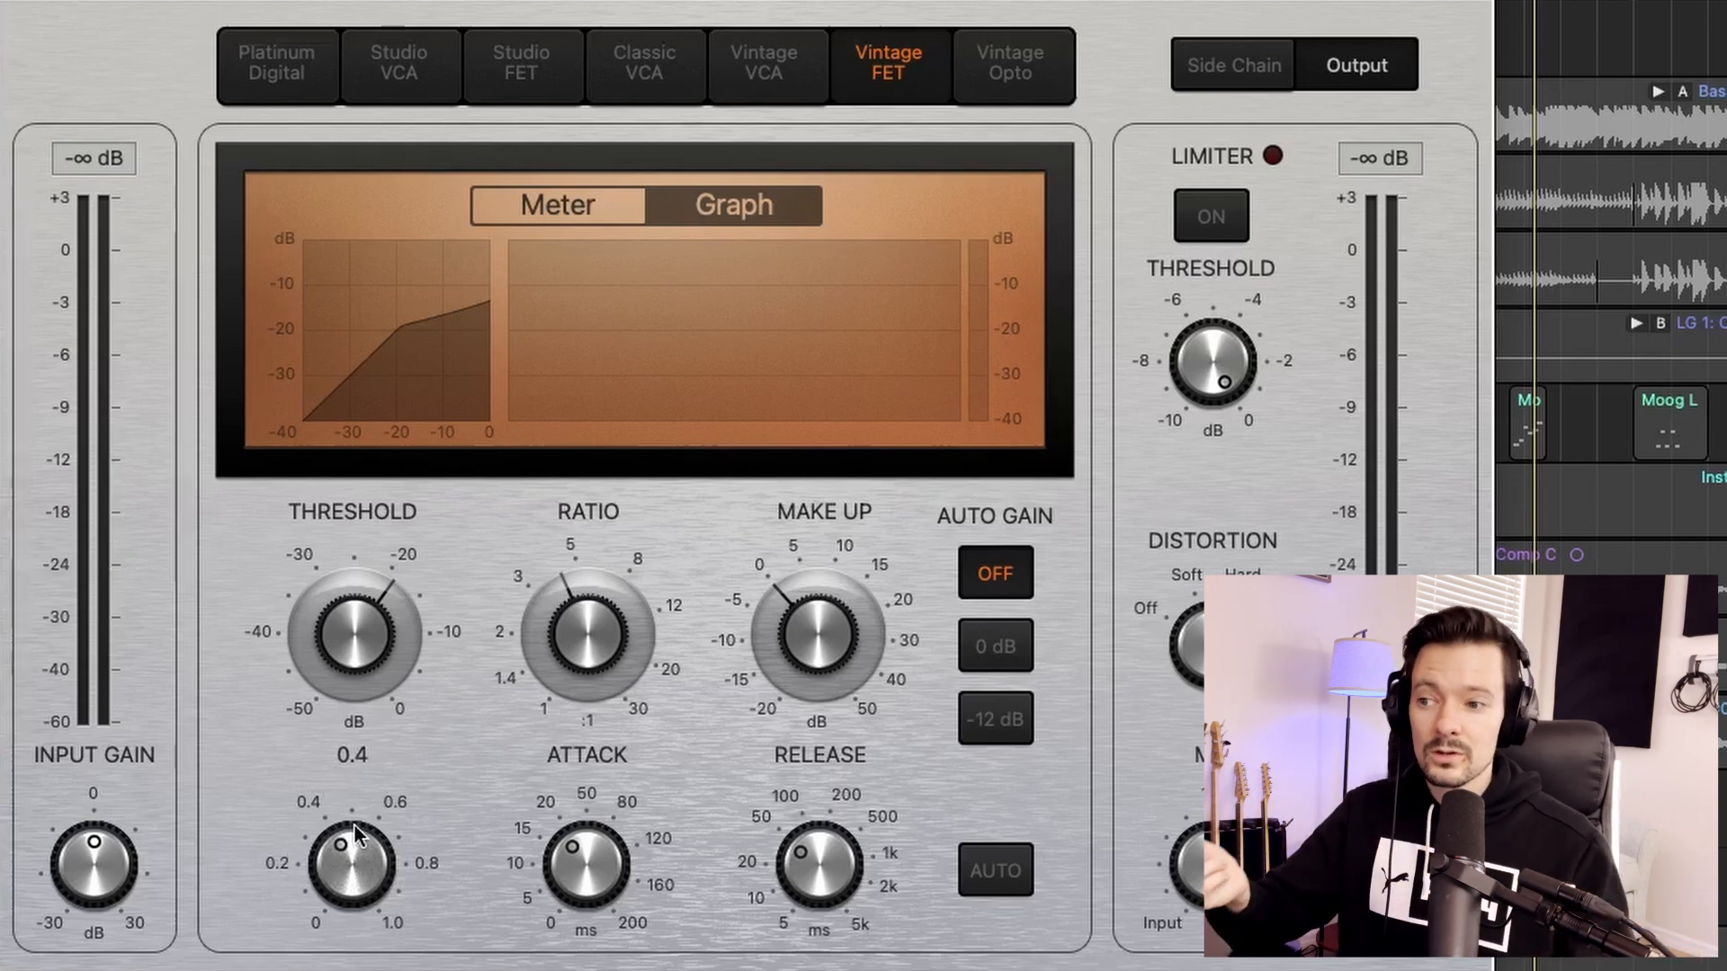
{"action": "left_click_drag", "start_coordinate": [347, 837], "coordinate": [355, 713]}
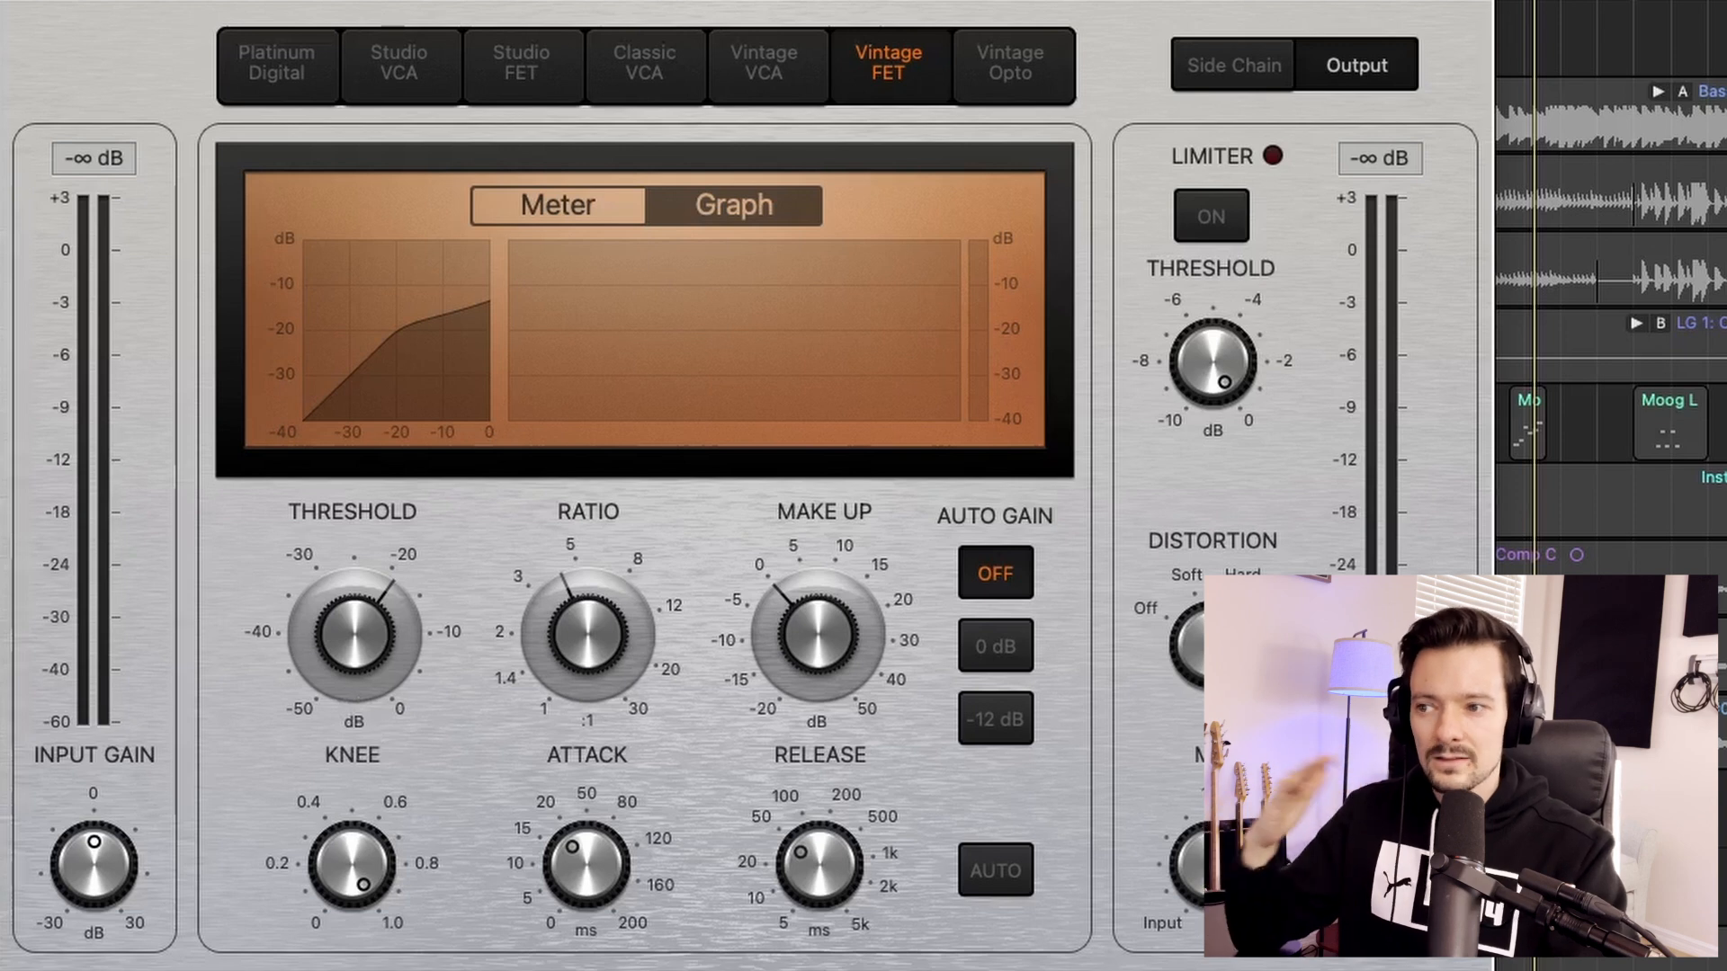
{"action": "mouse_move", "coordinate": [371, 851]}
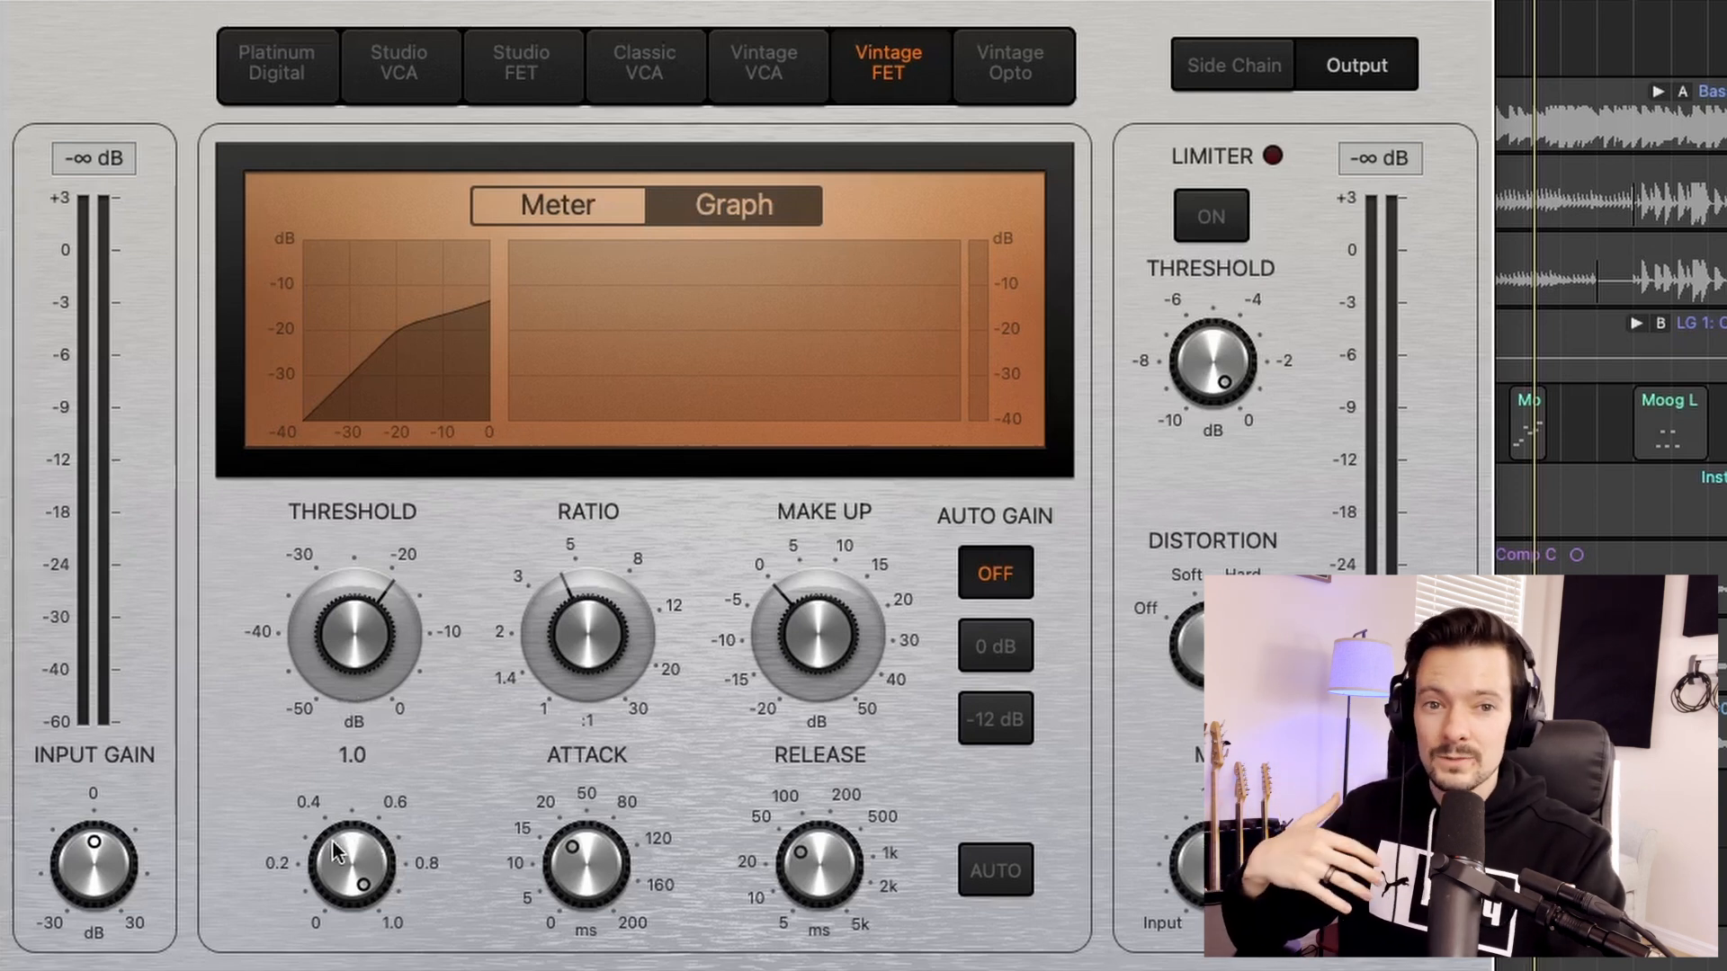
{"action": "left_click_drag", "start_coordinate": [358, 871], "coordinate": [358, 945]}
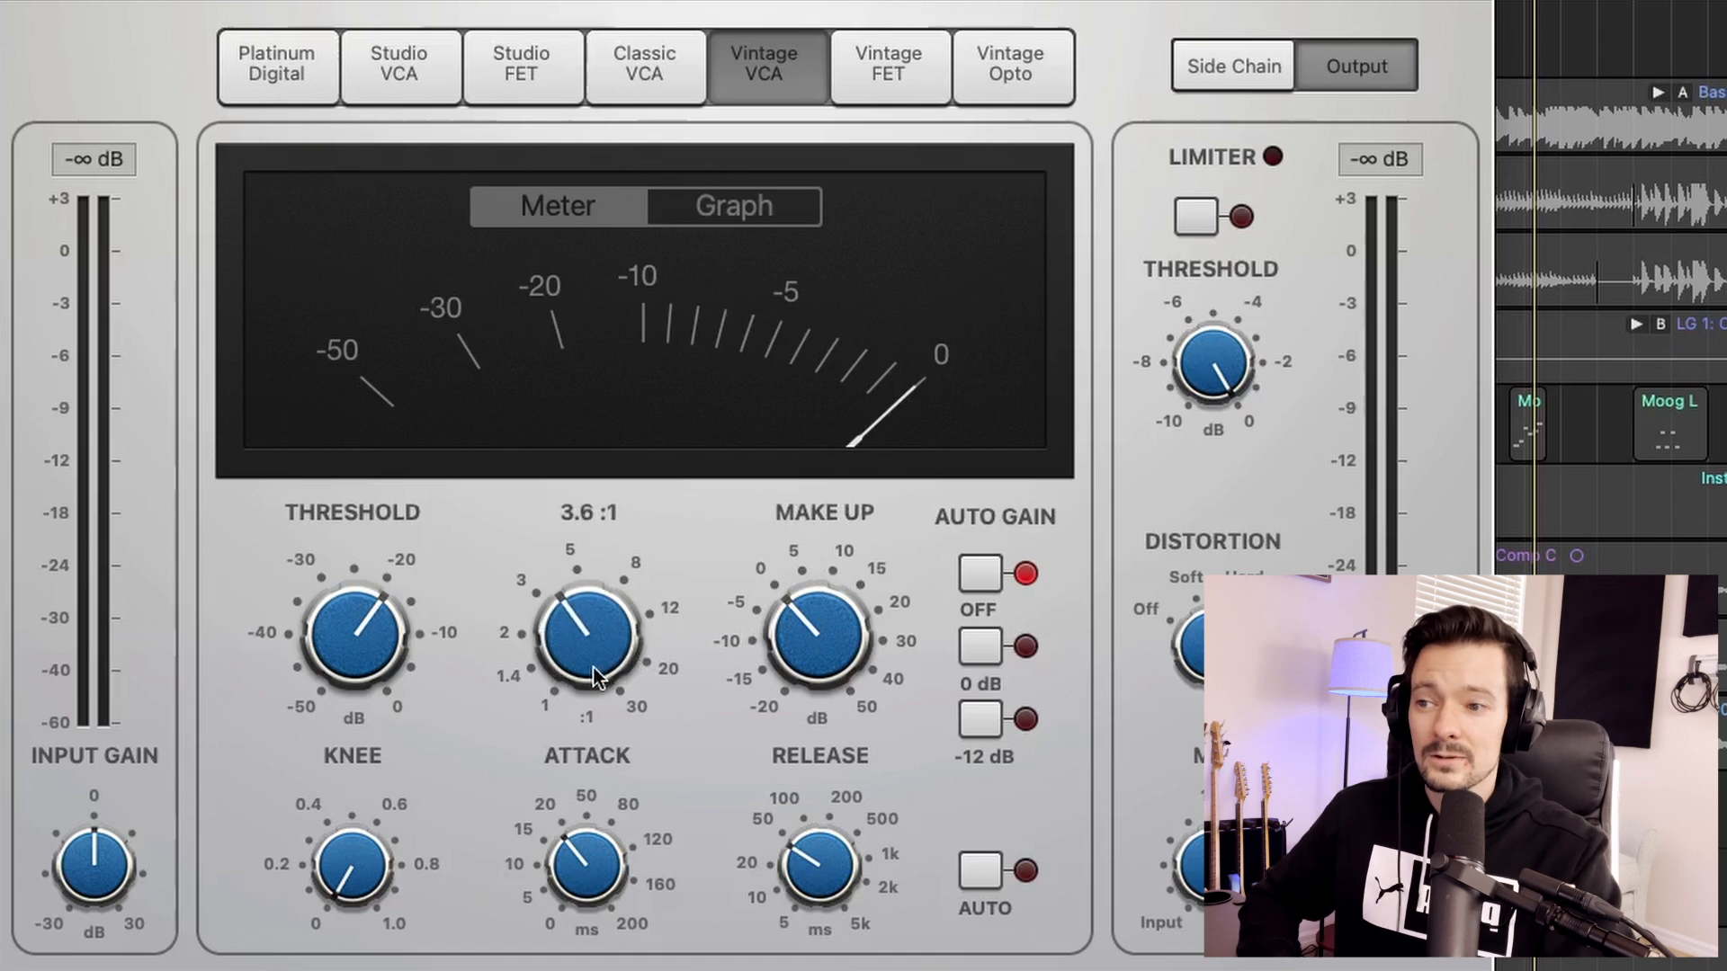
Step: Lower the Vintage VCA compressor's ratio to 3.1:1 and raise its threshold slightly to about -18 dB
{"action": "left_click_drag", "start_coordinate": [592, 678], "coordinate": [589, 681]}
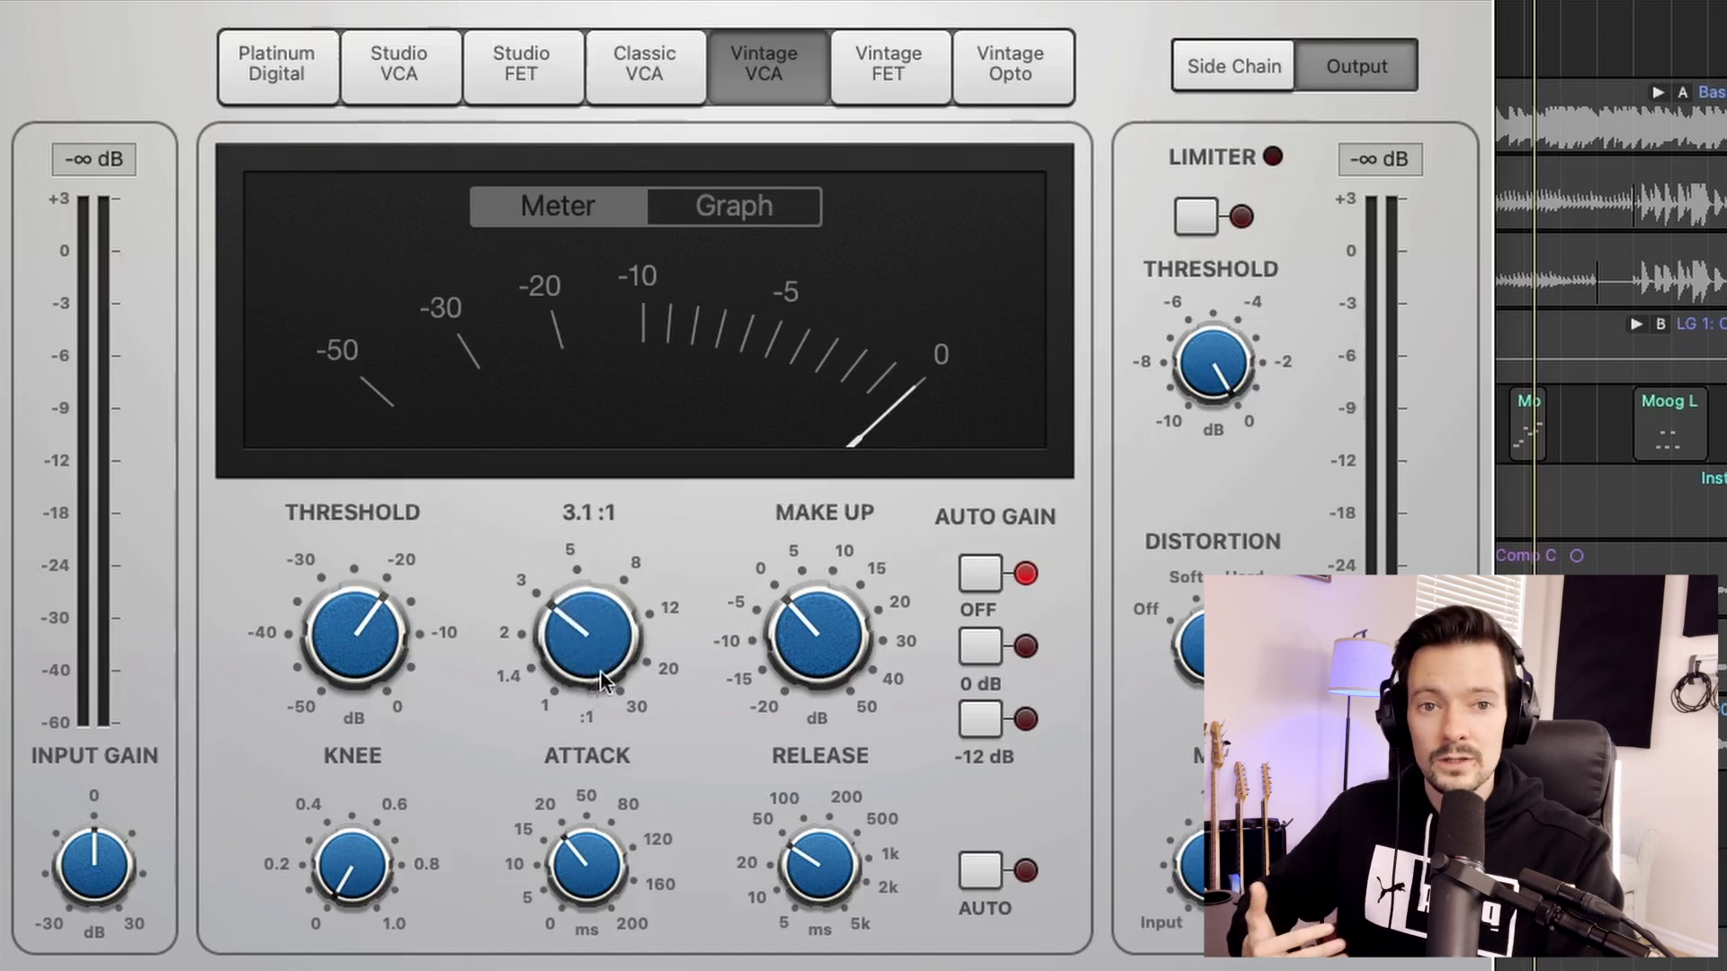
{"action": "mouse_move", "coordinate": [411, 620]}
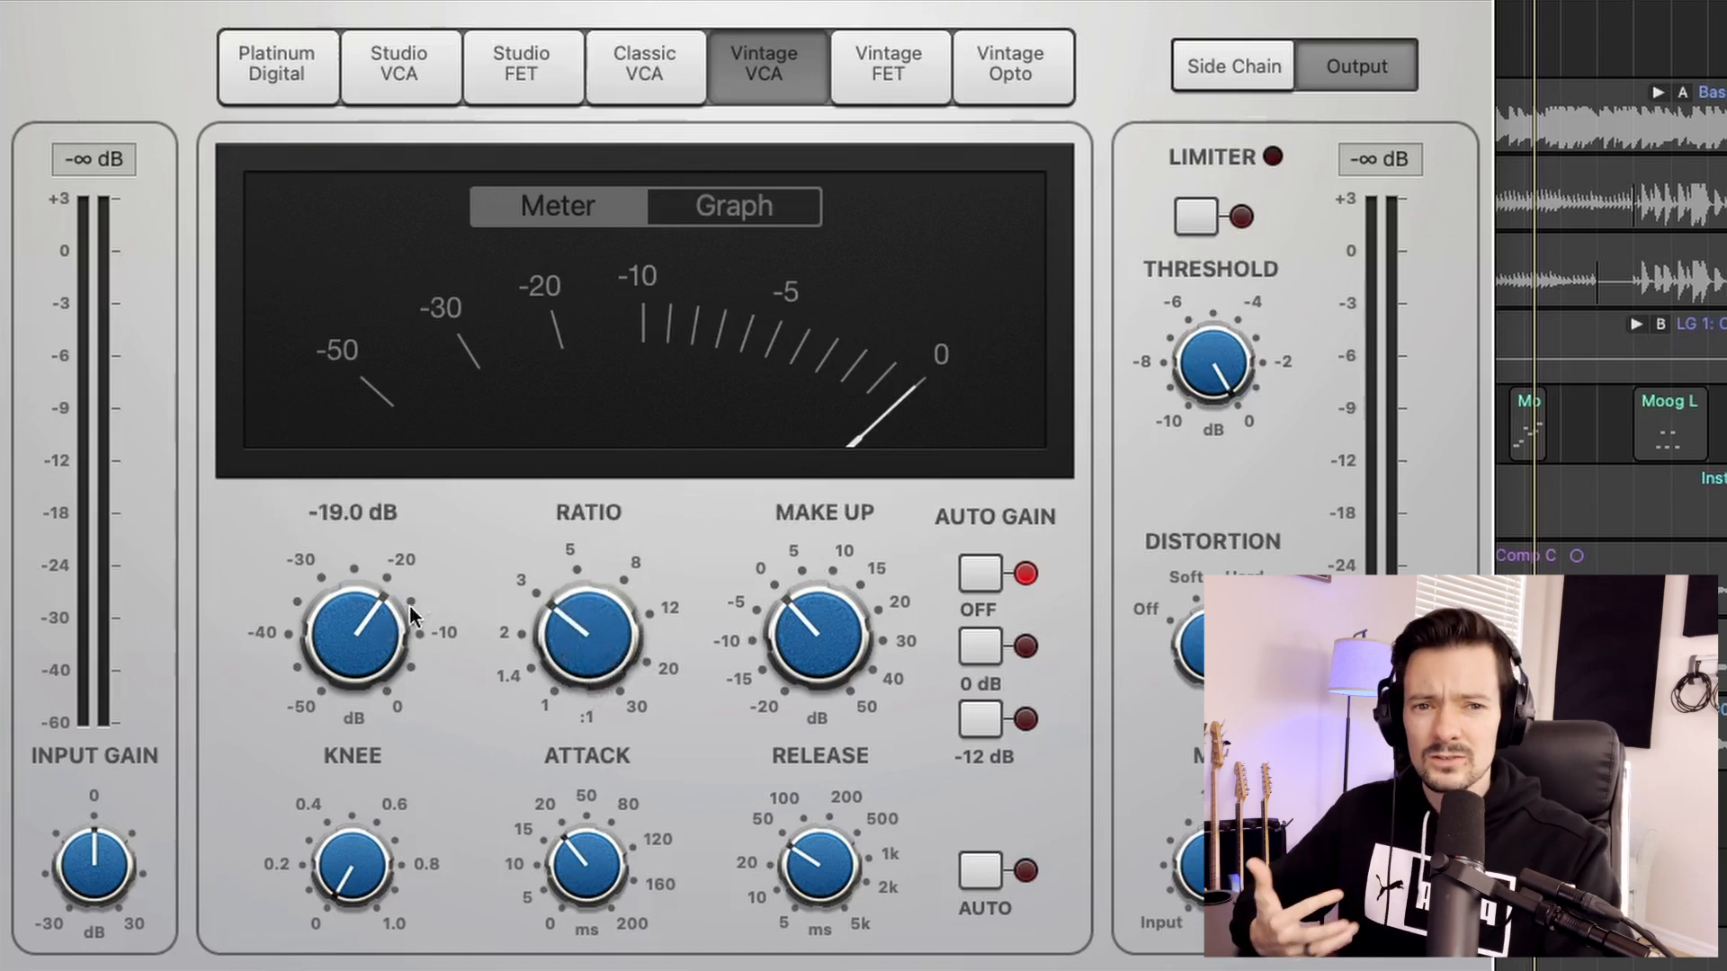
{"action": "left_click_drag", "start_coordinate": [324, 627], "coordinate": [324, 619]}
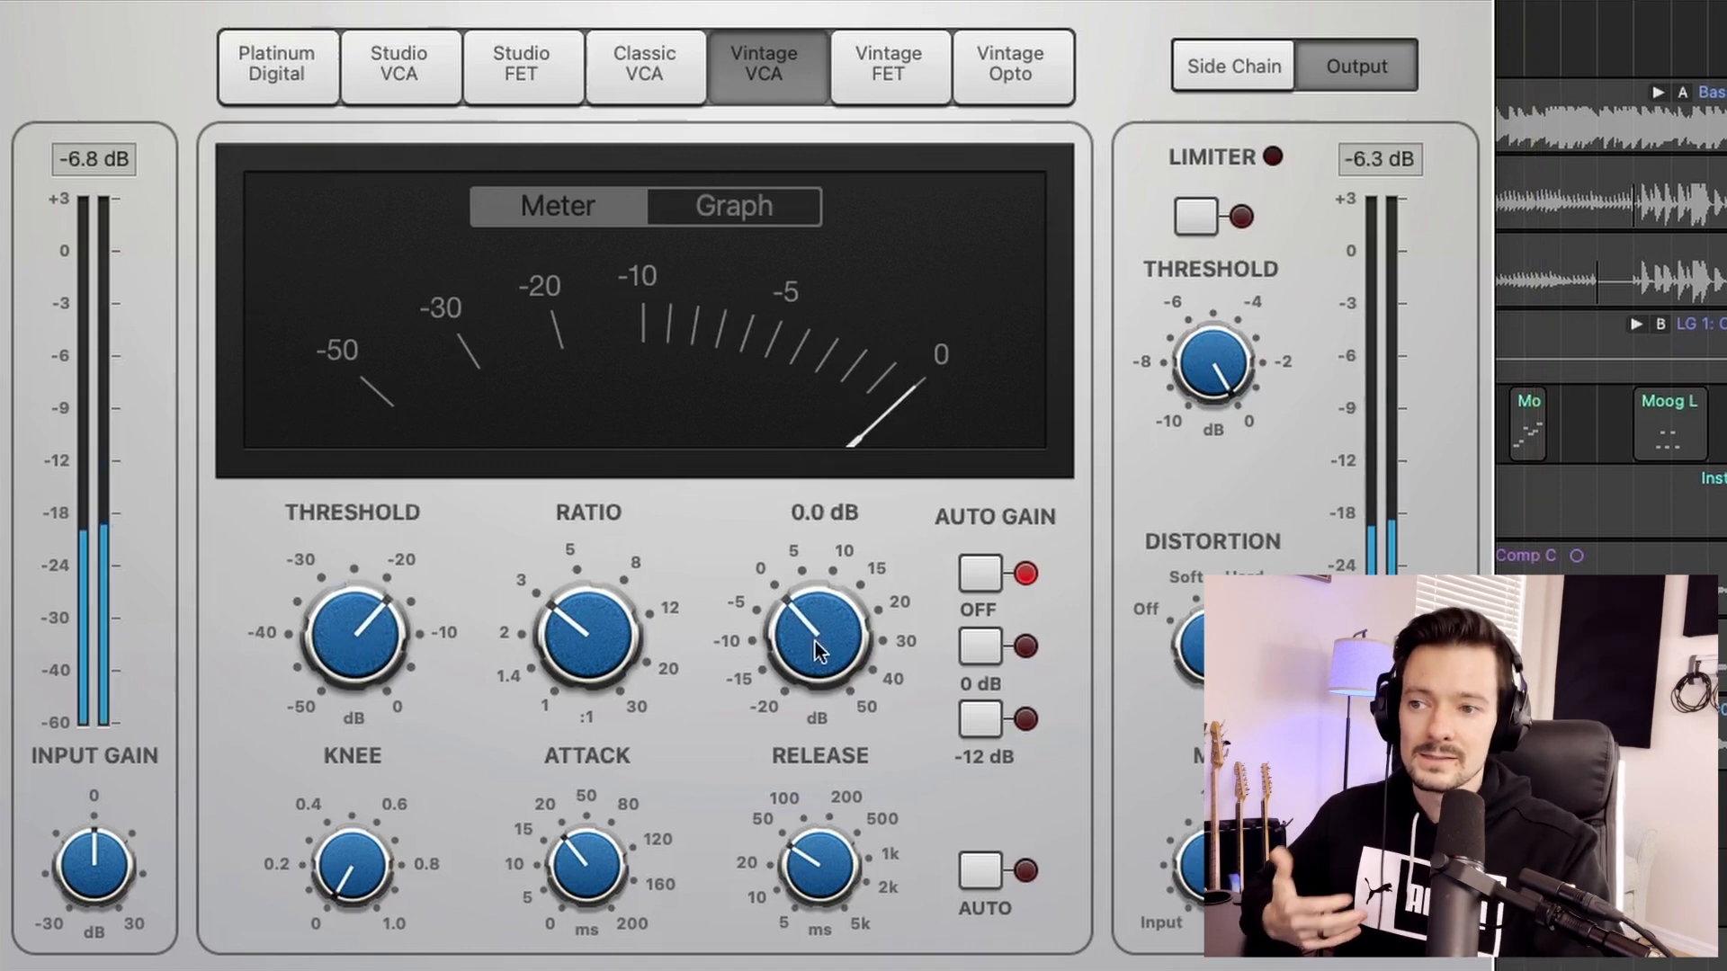
Step: Set the make-up gain to 1.5 dB and the release to 51.0 ms while auditioning the track
{"action": "left_click_drag", "start_coordinate": [814, 641], "coordinate": [814, 633]}
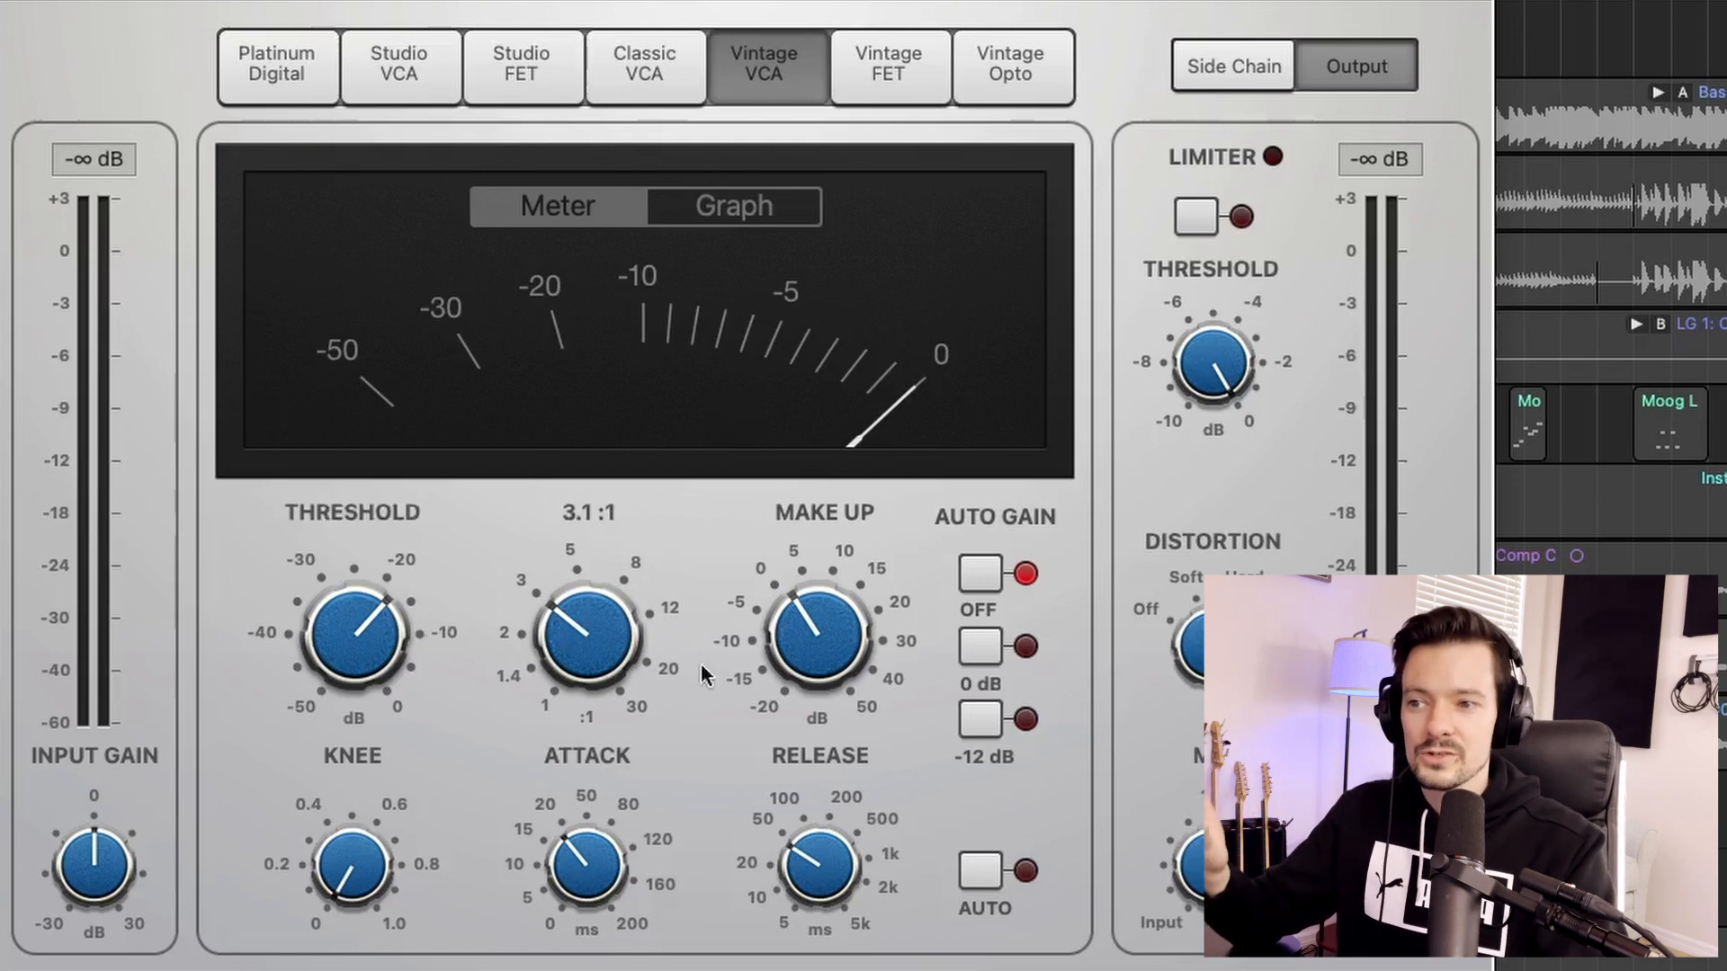
{"action": "mouse_move", "coordinate": [793, 641]}
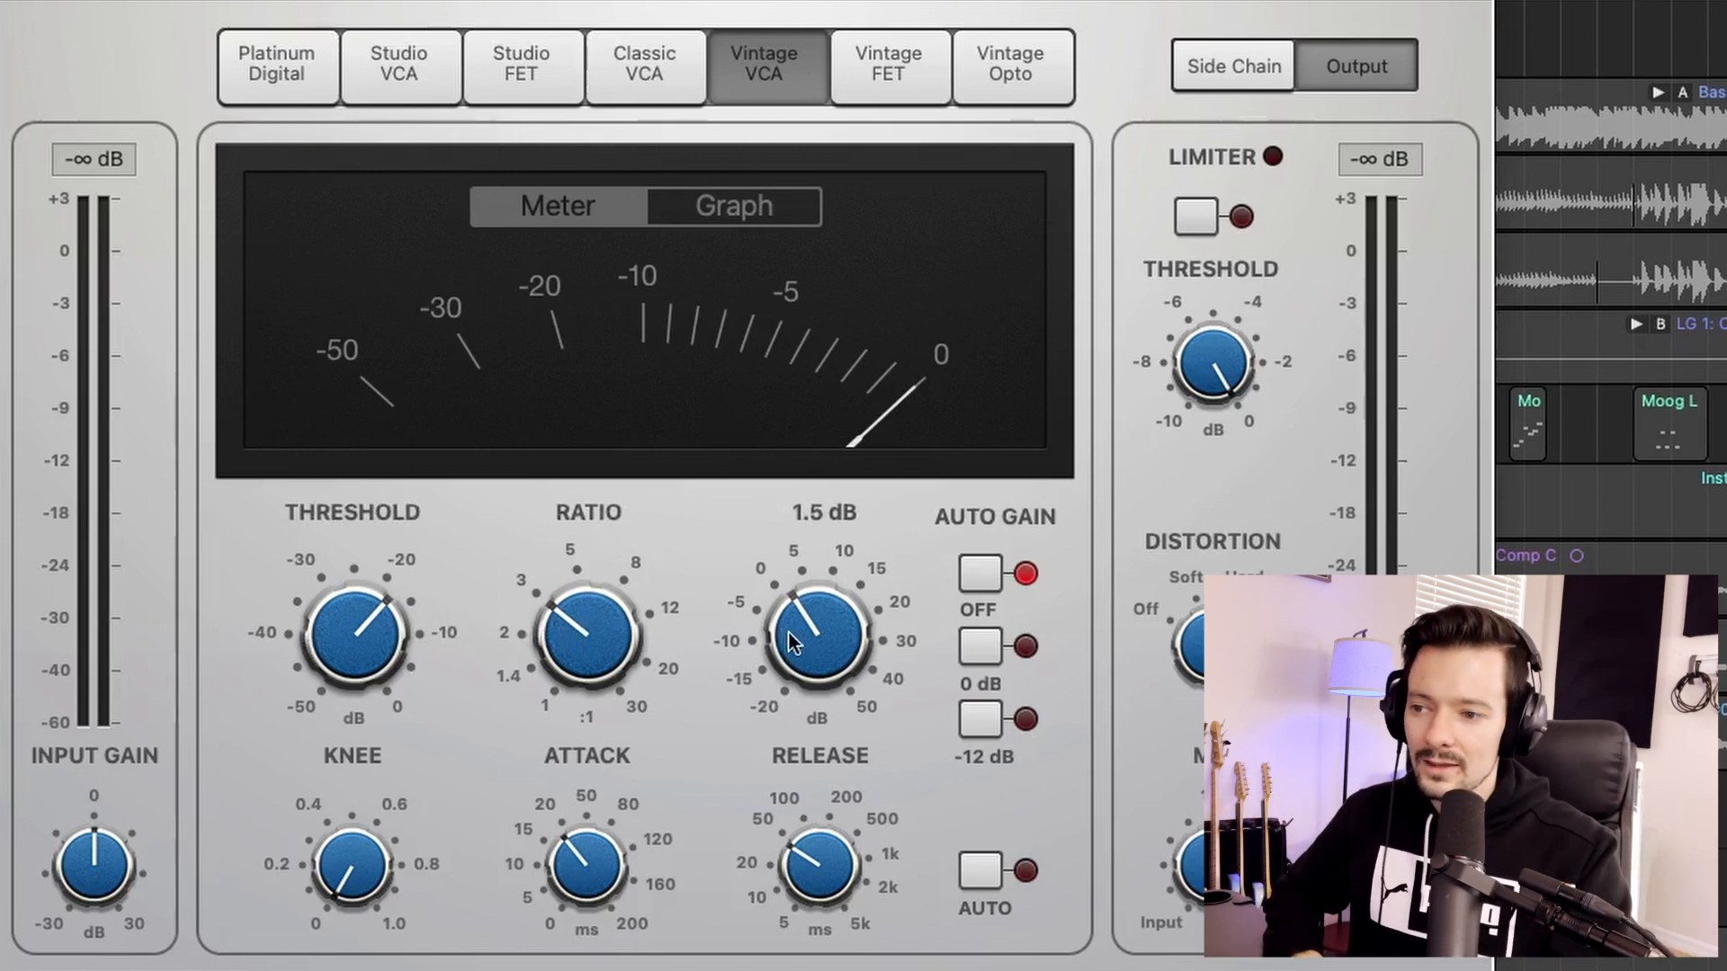
{"action": "key", "text": "space"}
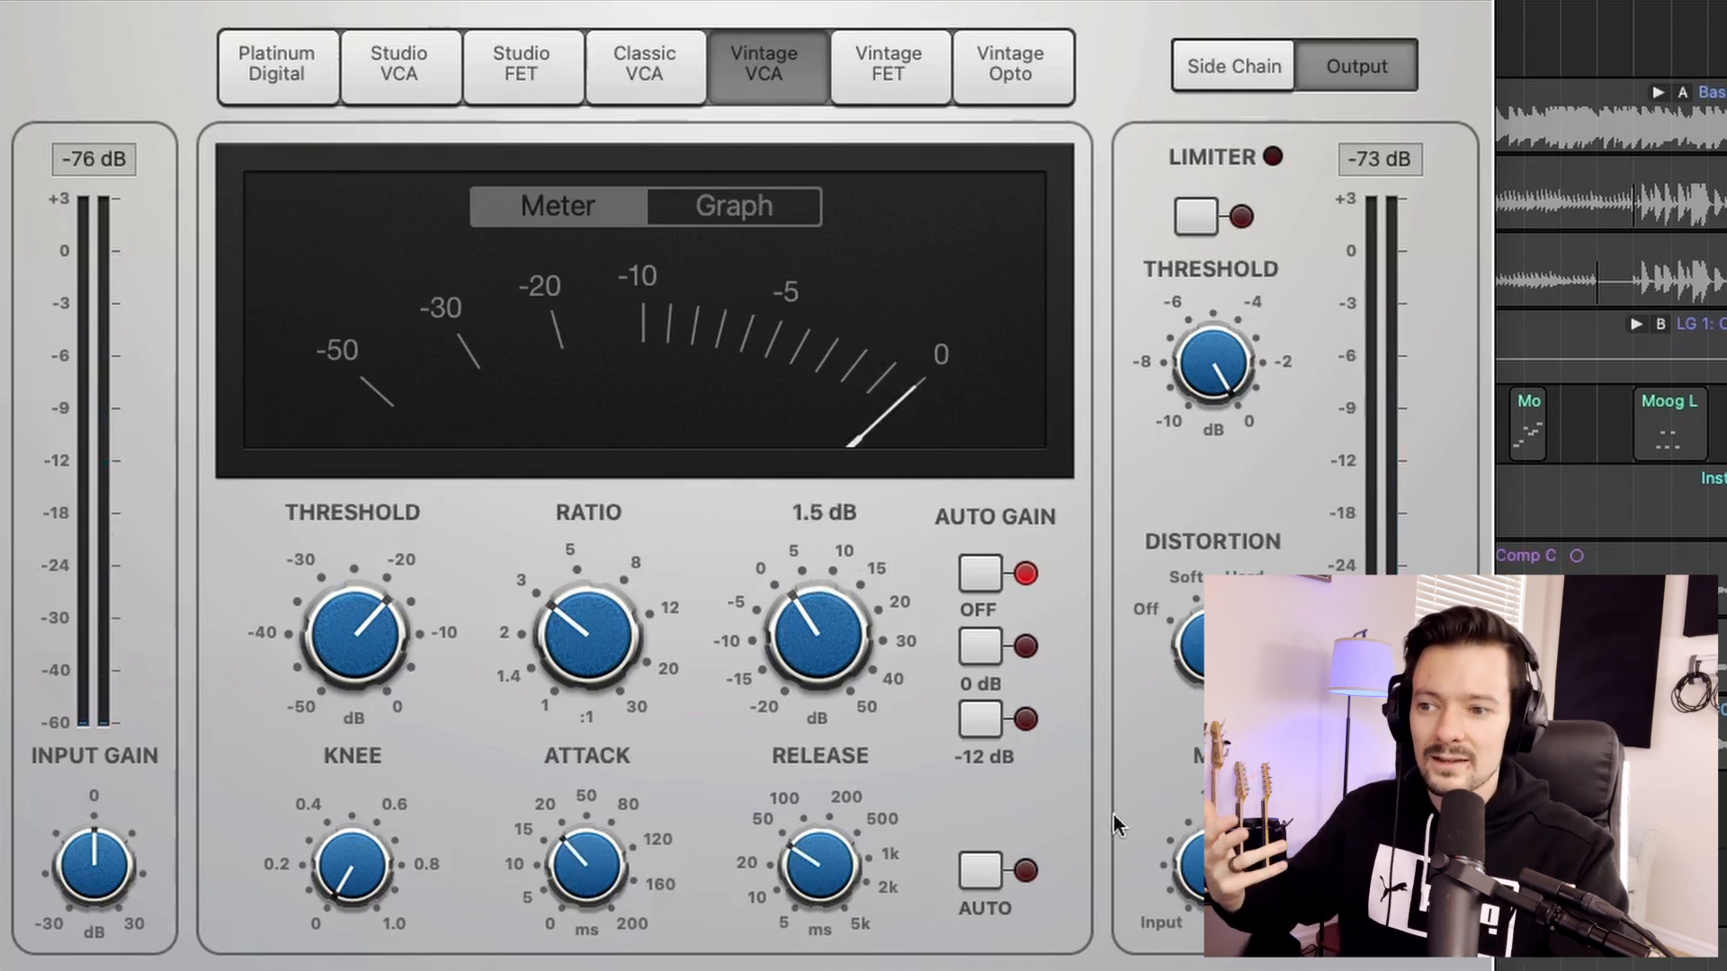
{"action": "mouse_move", "coordinate": [800, 862]}
{"action": "scroll", "coordinate": [801, 859], "scroll_direction": "up", "scroll_amount": 1}
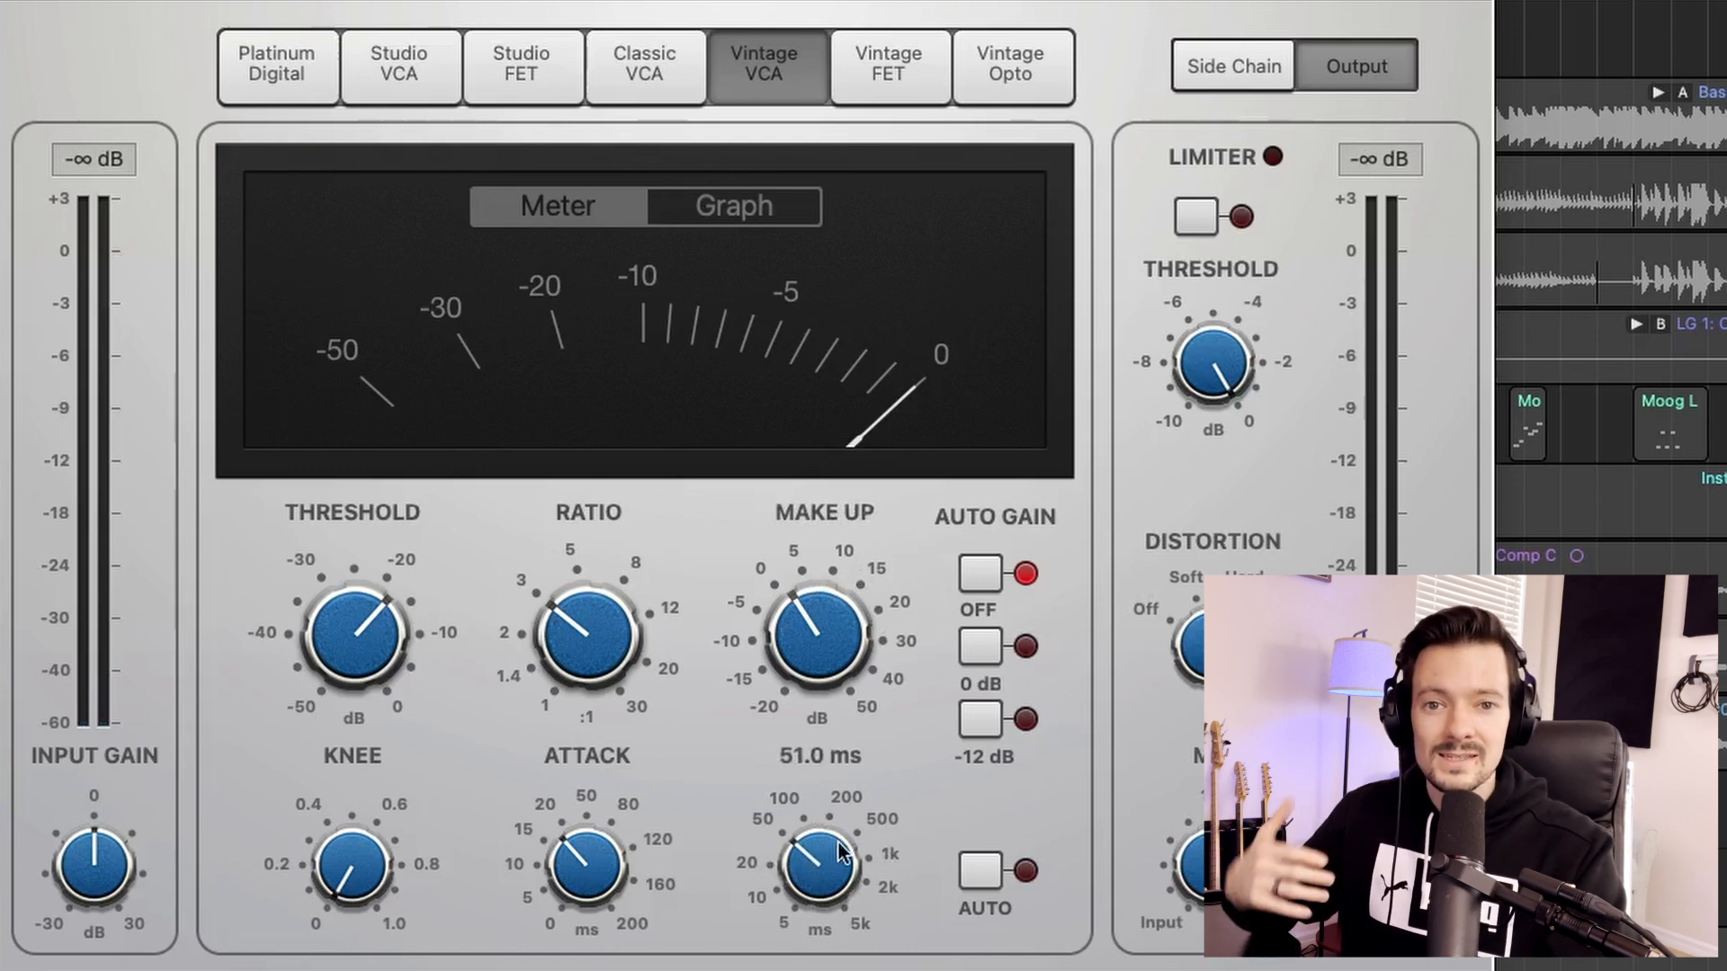